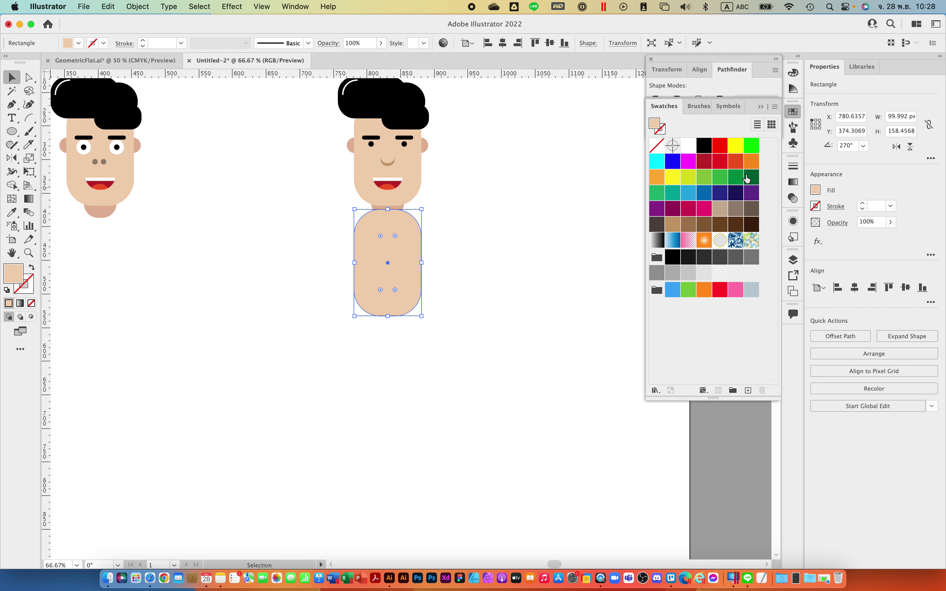
Step: Fill the rounded body shape under the neck with red and send it to the back
click(724, 167)
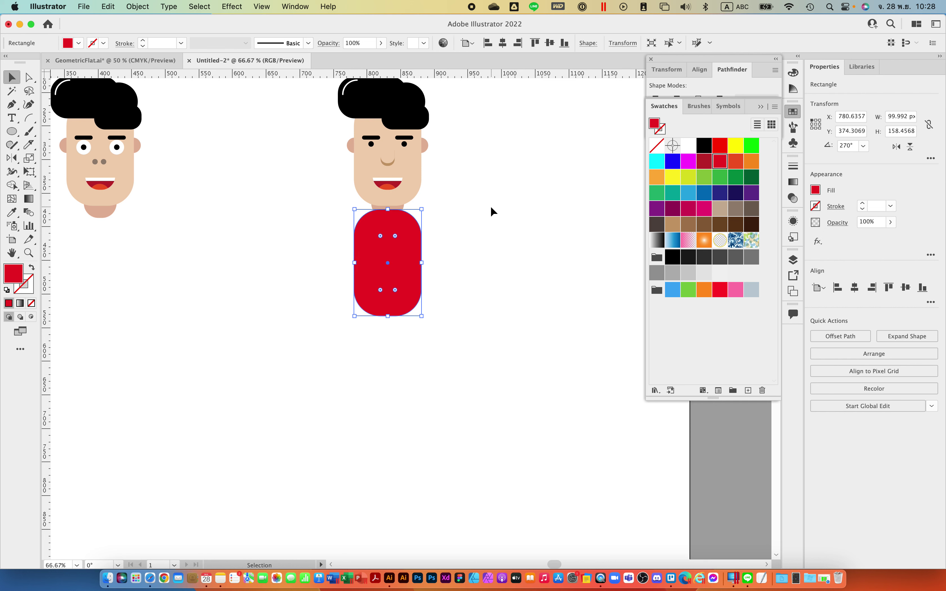
right_click(405, 240)
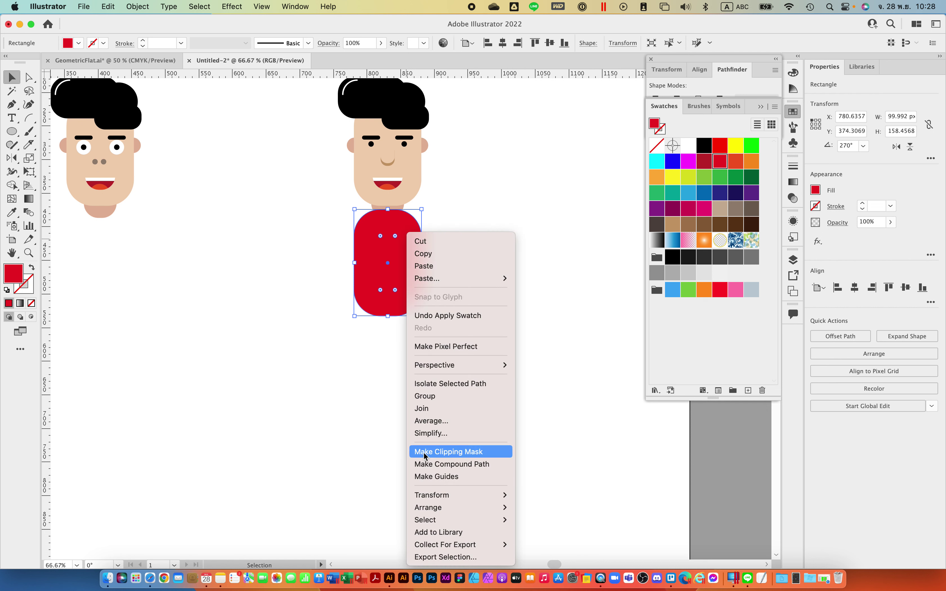
mouse_move(485, 508)
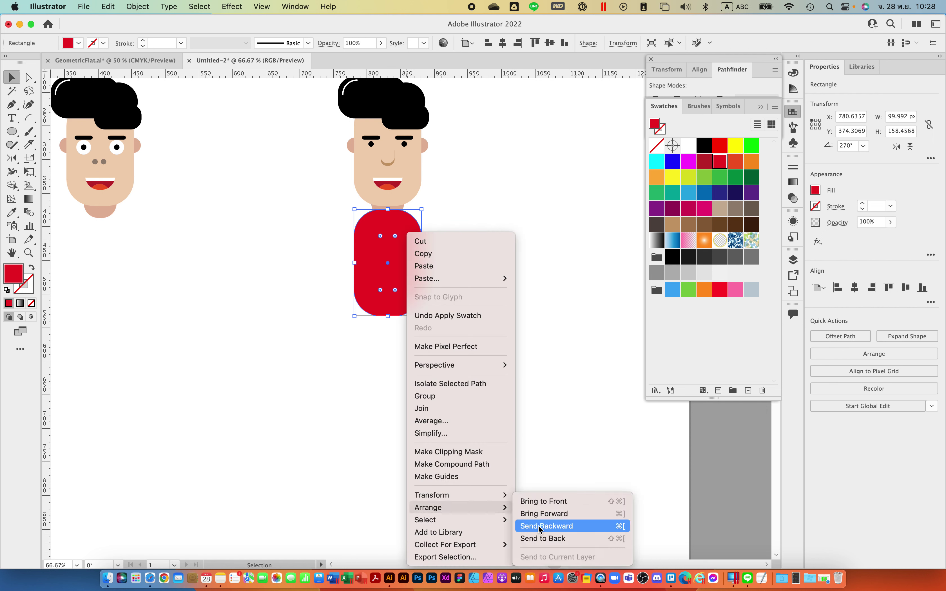
click(544, 541)
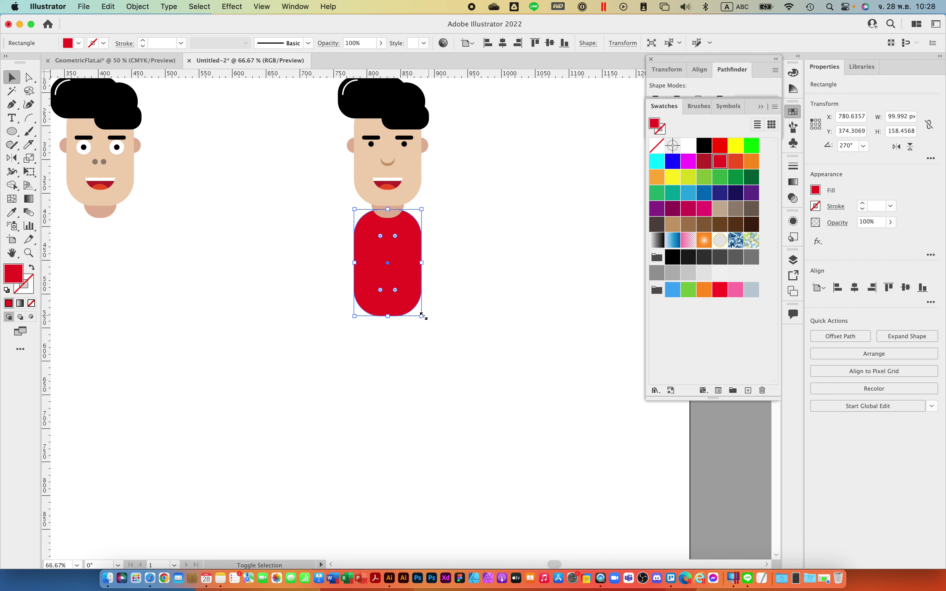
Step: Enlarge the red body to about 156 by 221 px and position it centred beneath the neck
drag(421, 316, 456, 338)
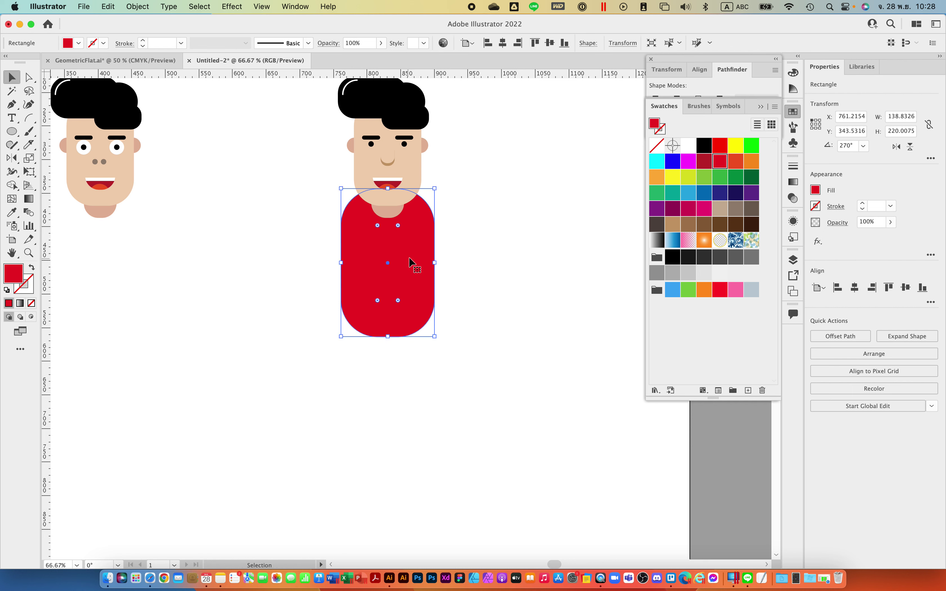
drag(408, 257, 441, 276)
click(496, 263)
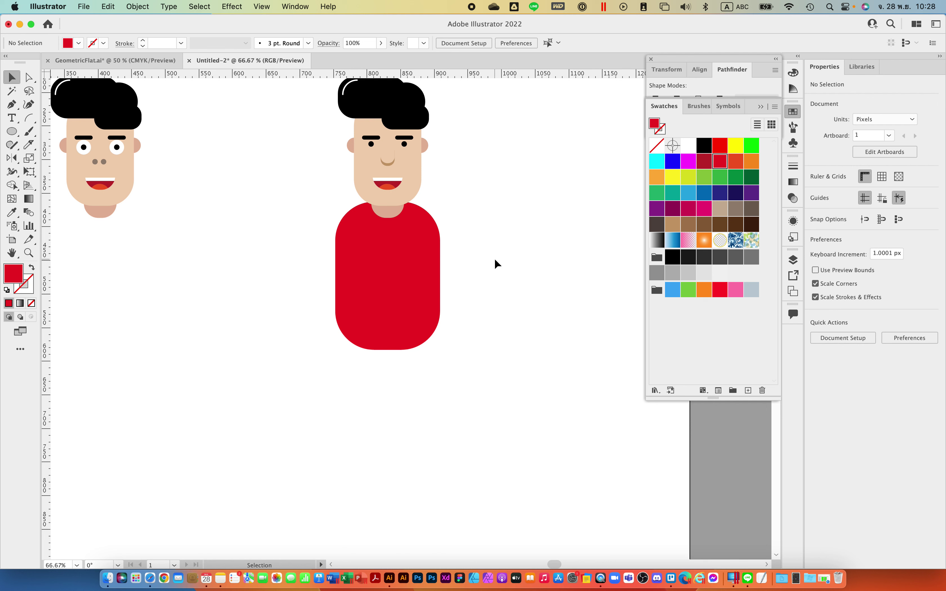
click(402, 299)
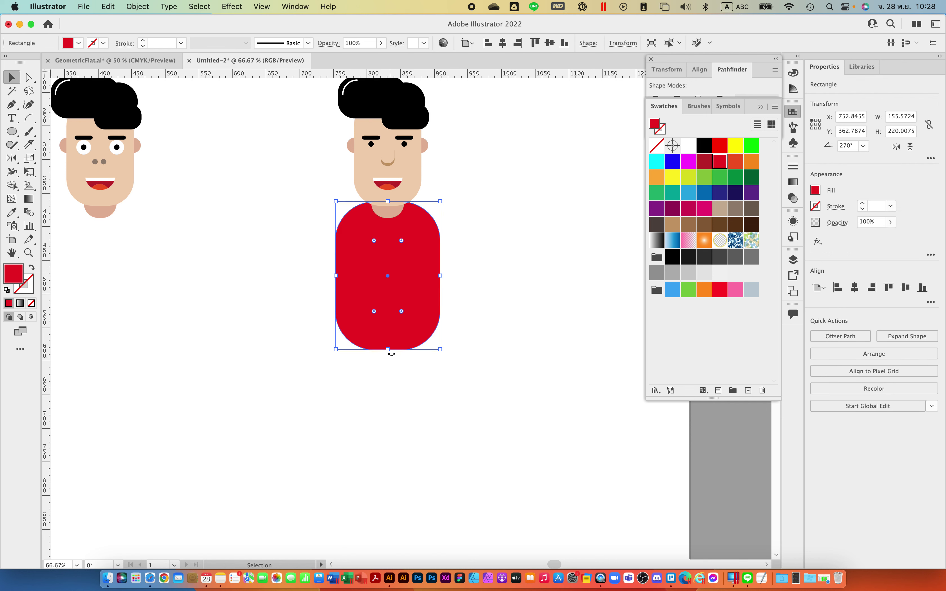
mouse_move(389, 352)
mouse_down()
mouse_move(387, 371)
mouse_move(388, 350)
mouse_up()
click(498, 311)
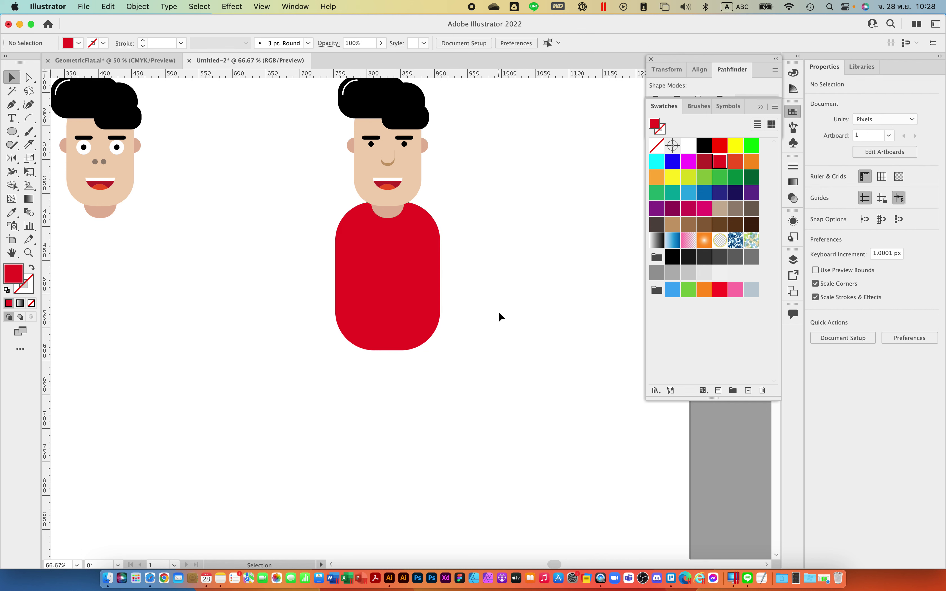
click(399, 314)
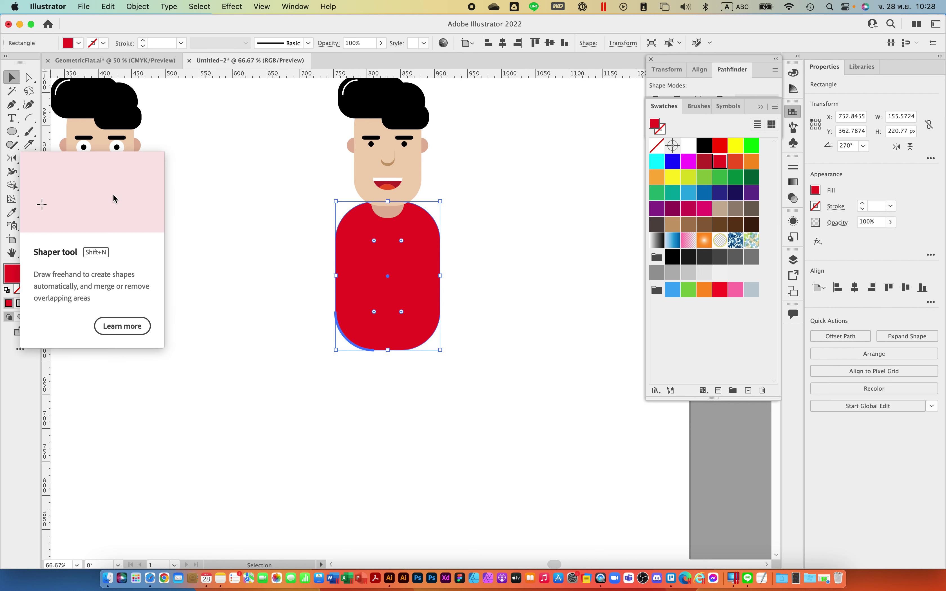
click(465, 254)
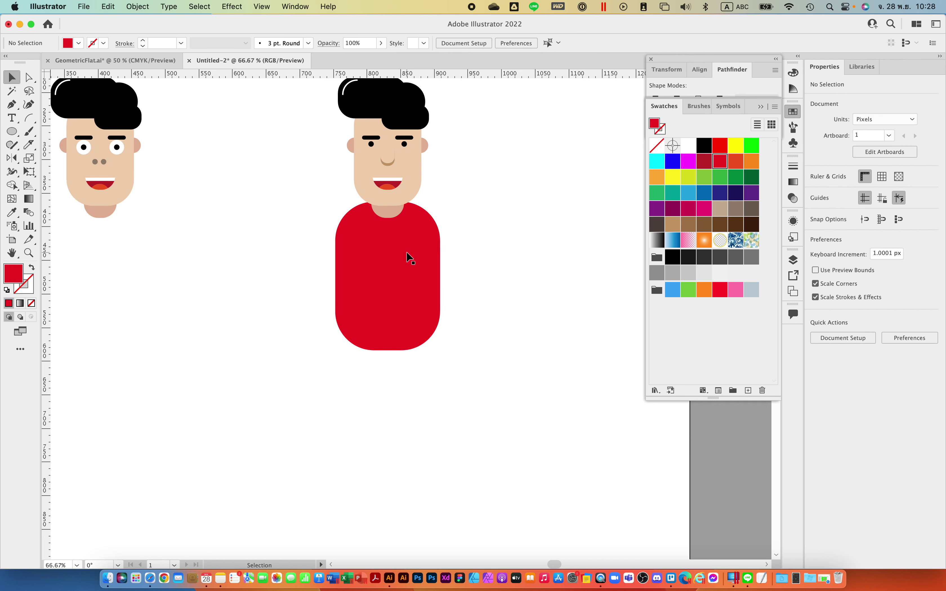
Step: Duplicate the red body straight down by about 113 px and shorten the copy from its upper edge to about 197 px high
click(409, 258)
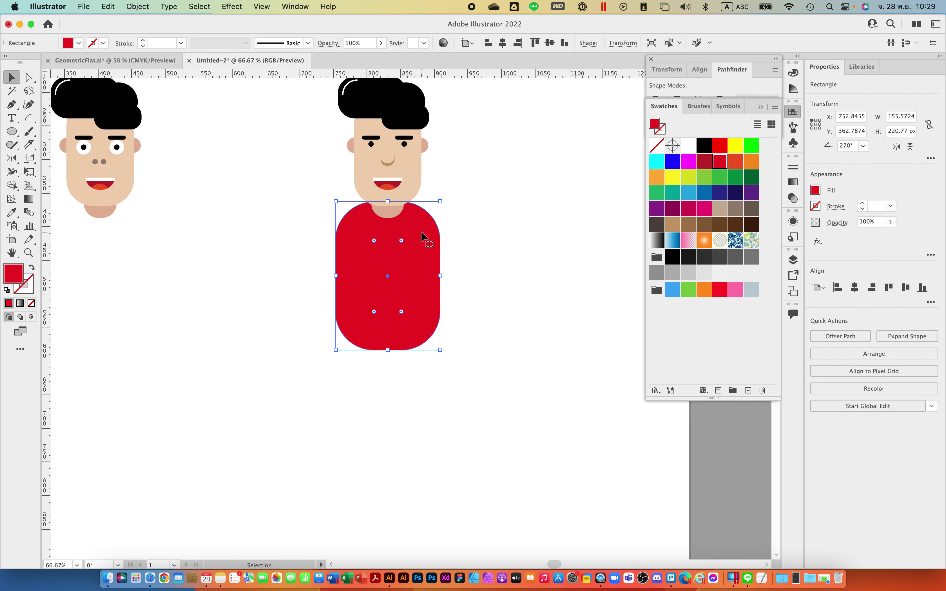
drag(425, 239, 411, 315)
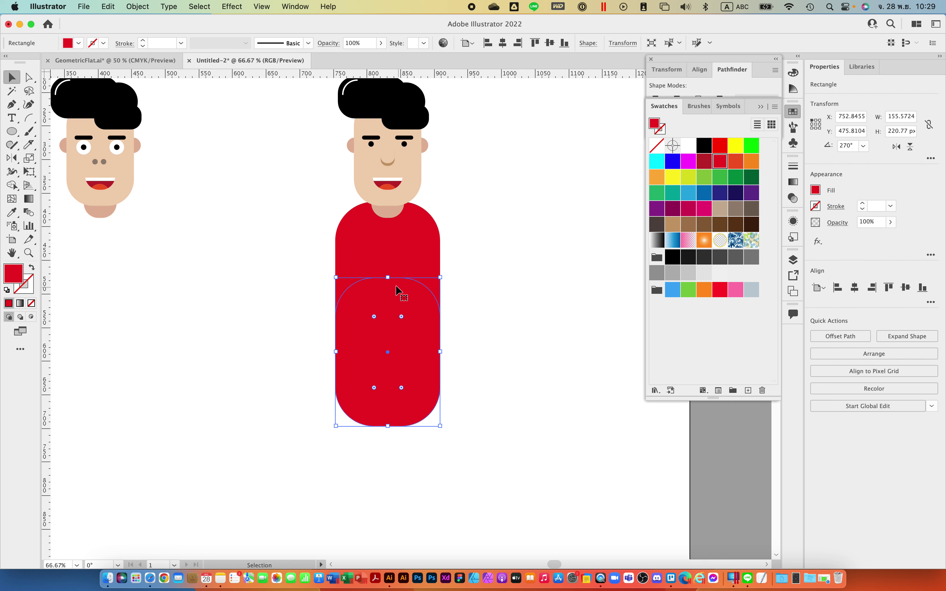
mouse_move(390, 278)
mouse_down()
mouse_move(387, 306)
mouse_move(388, 293)
mouse_up()
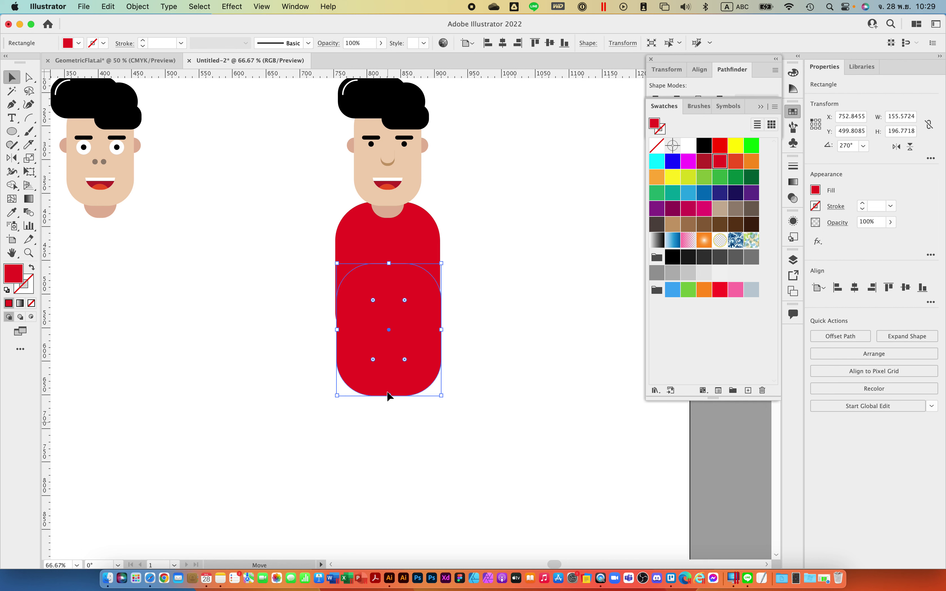
Step: Fill the duplicated lower shape with dark navy blue
click(704, 147)
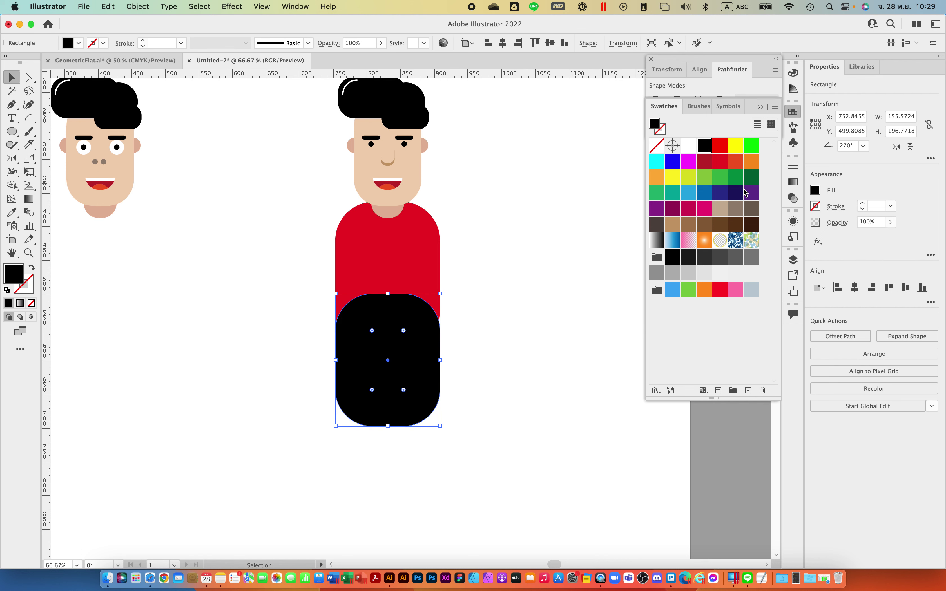
click(722, 197)
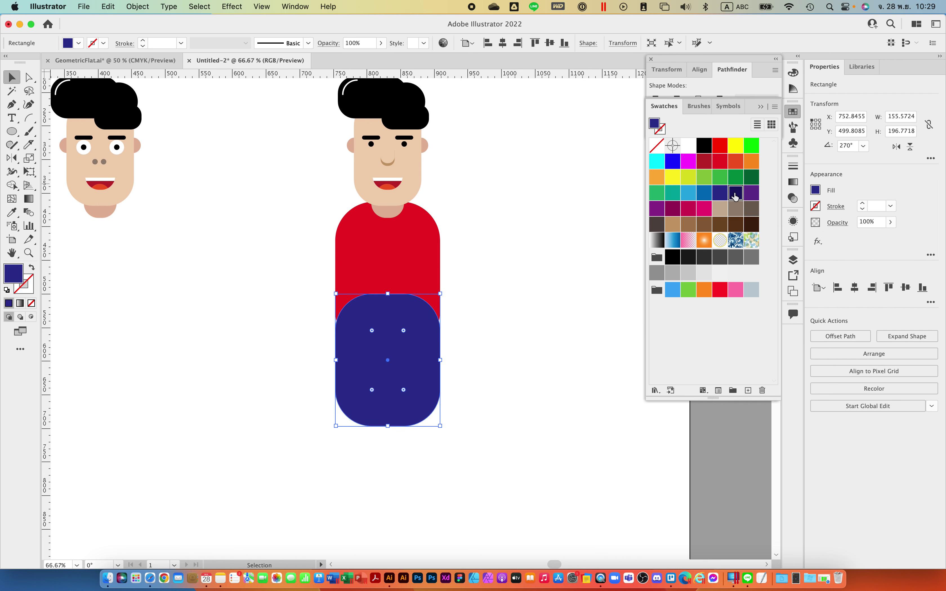
click(736, 194)
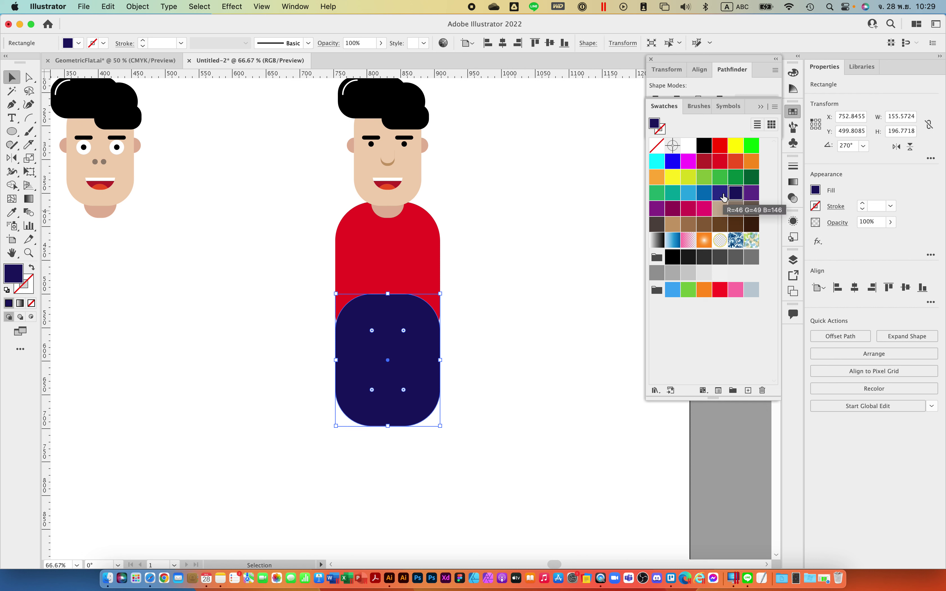
click(233, 222)
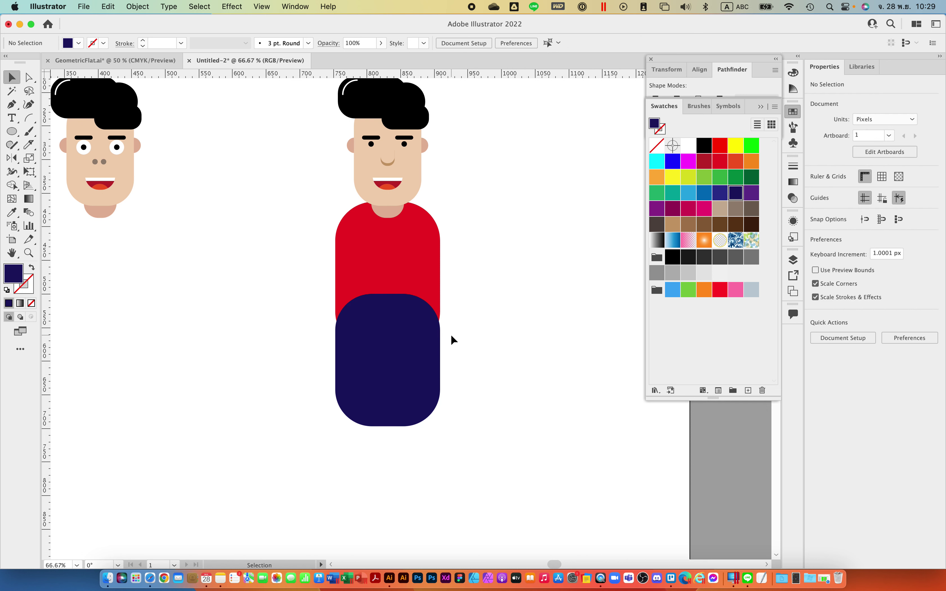
Step: Draw a rectangle about 275 by 110 px across the navy shape's upper part and subtract it with Minus Front
click(412, 336)
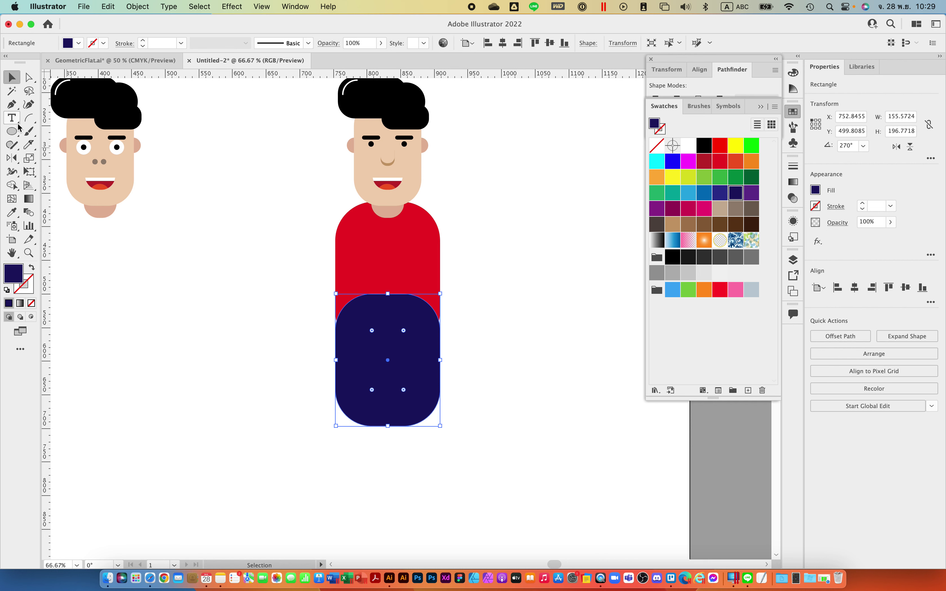
click(16, 134)
drag(16, 133, 58, 132)
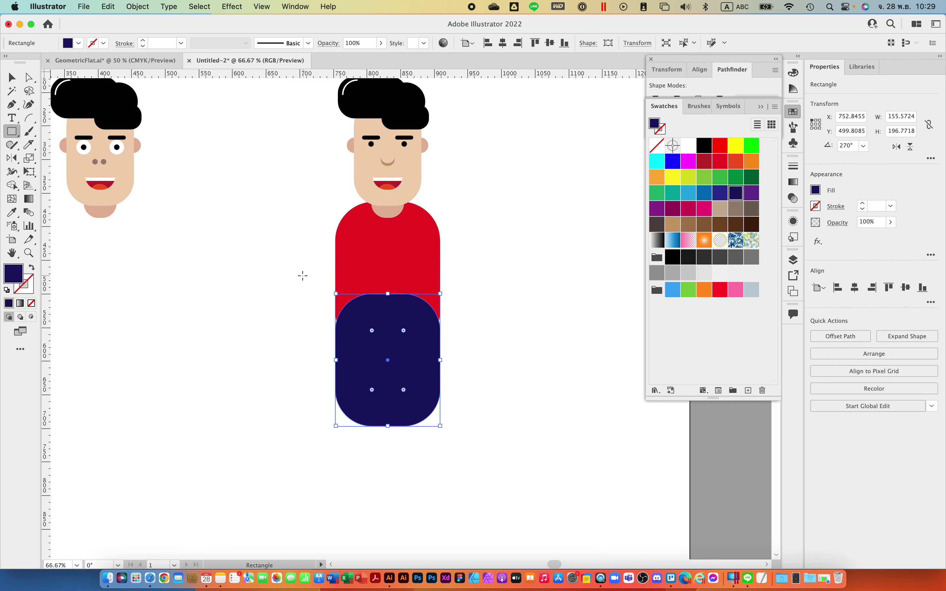
drag(300, 273, 485, 347)
key(super)
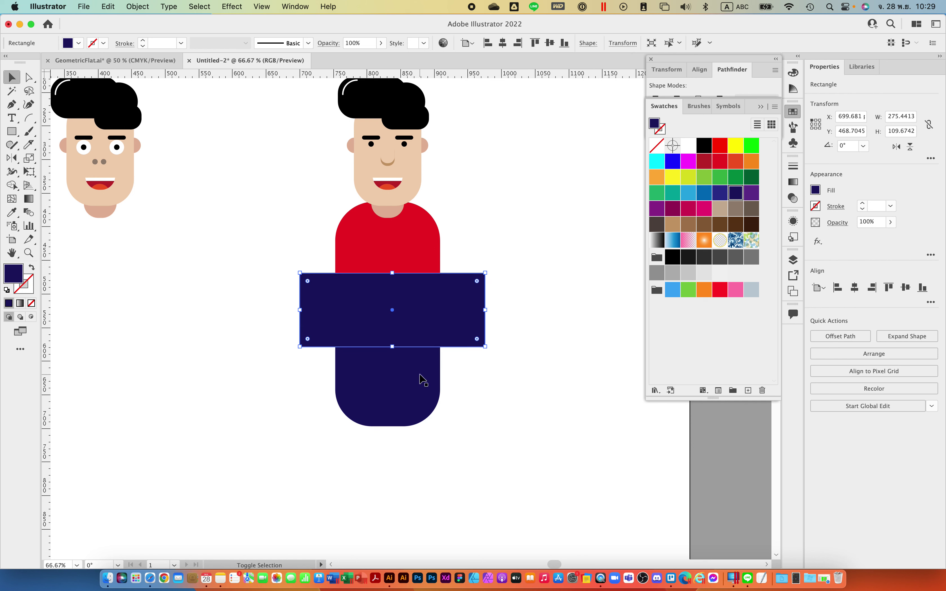
shift+click(422, 379)
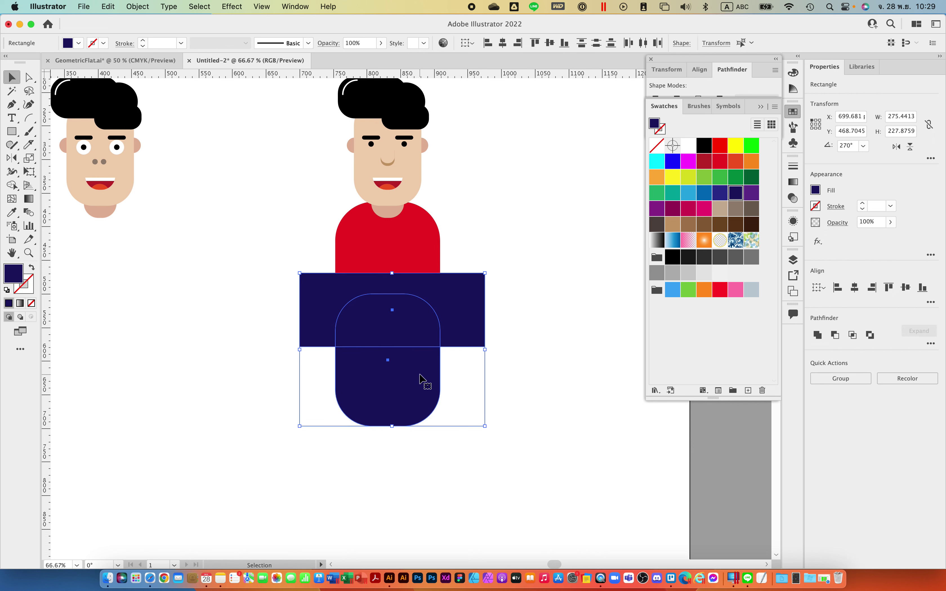
click(835, 335)
click(552, 309)
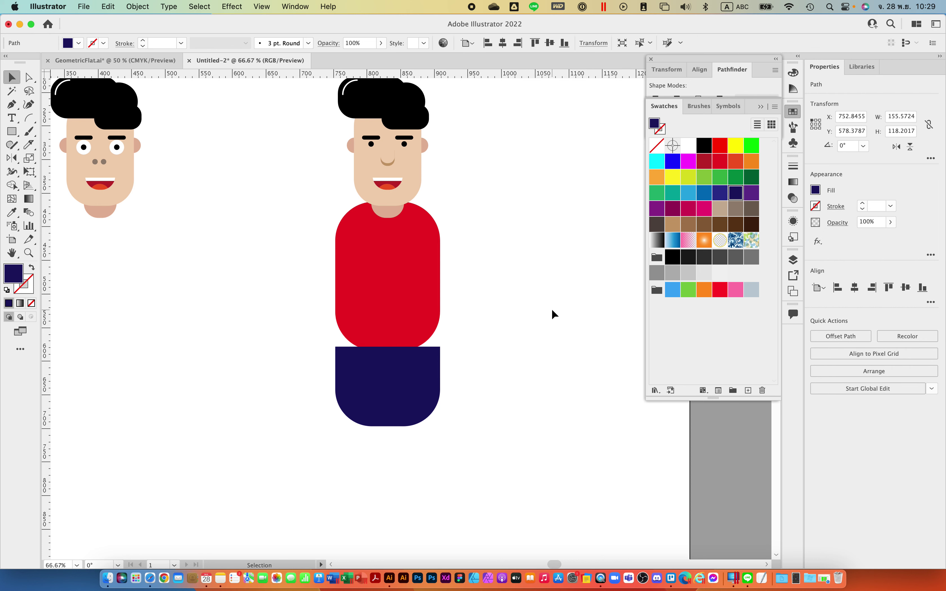
Step: Move the trimmed navy shape straight up so it covers the rounded lower end of the red body
drag(412, 395, 403, 359)
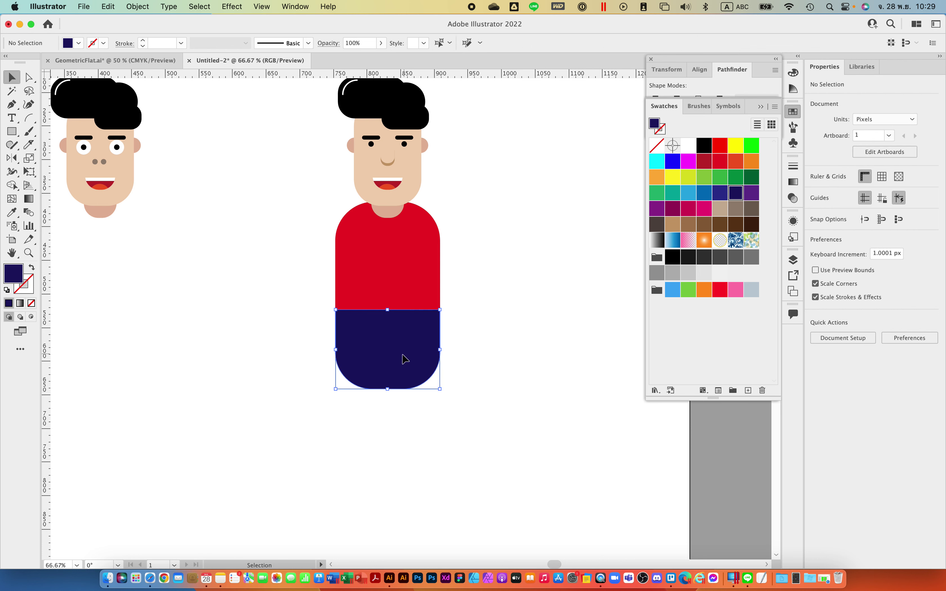
click(535, 309)
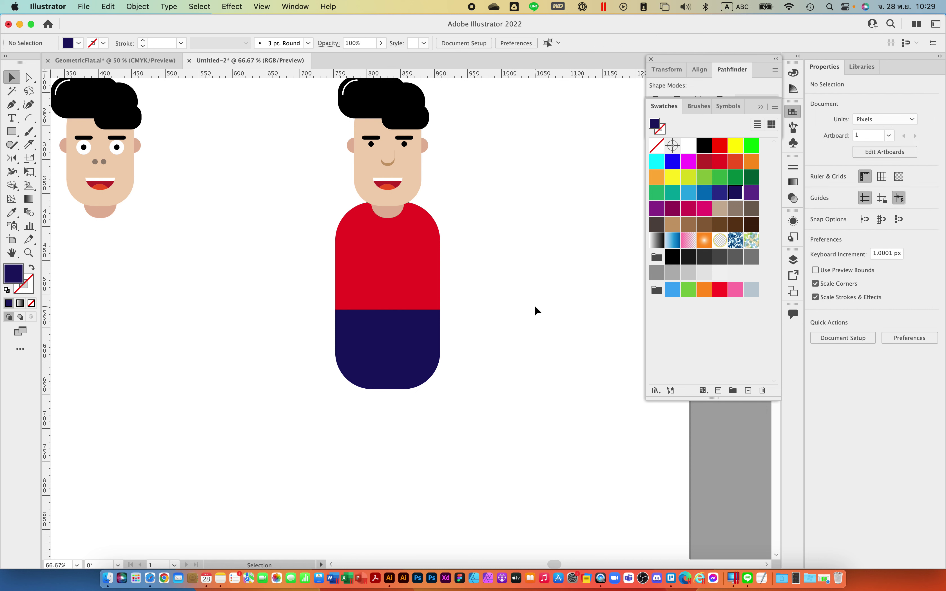
click(362, 368)
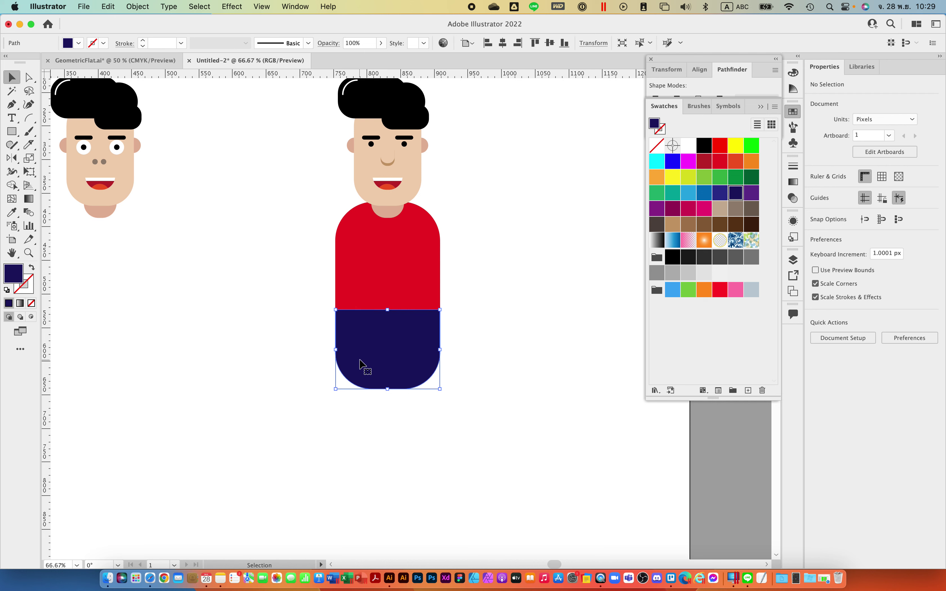
click(532, 343)
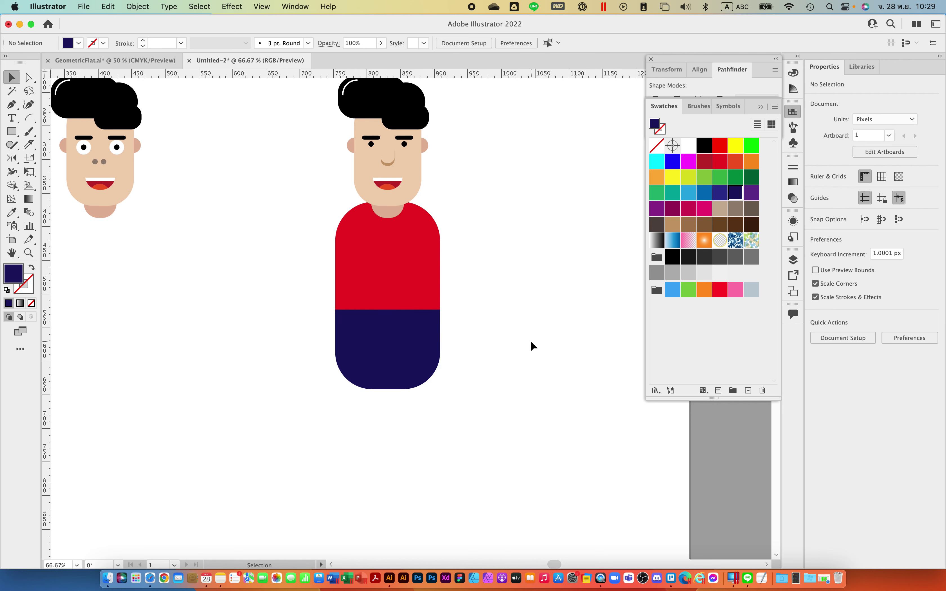
scroll(532, 347, up, 2)
scroll(533, 346, up, 1)
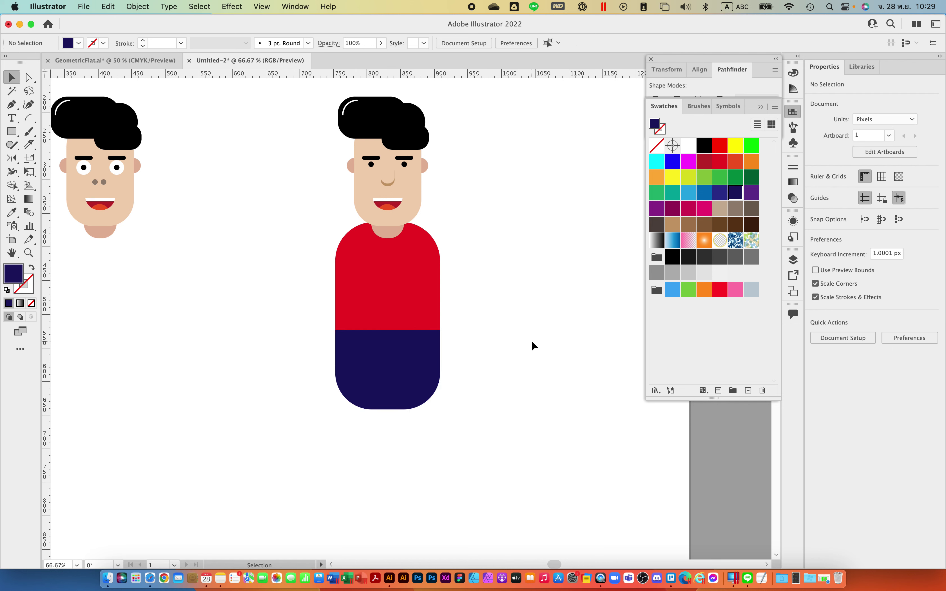
scroll(541, 345, down, 4)
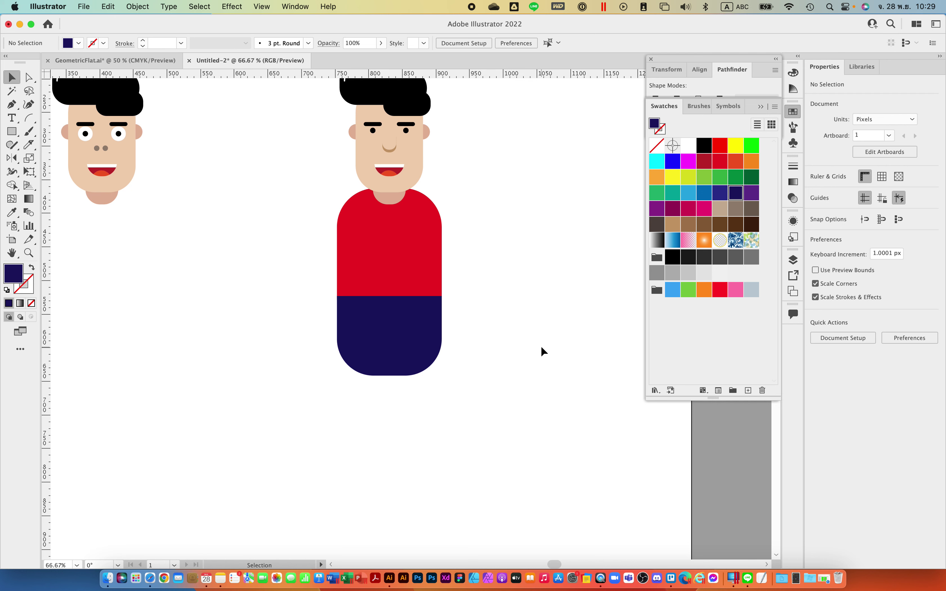
click(407, 355)
click(518, 331)
scroll(218, 354, up, 4)
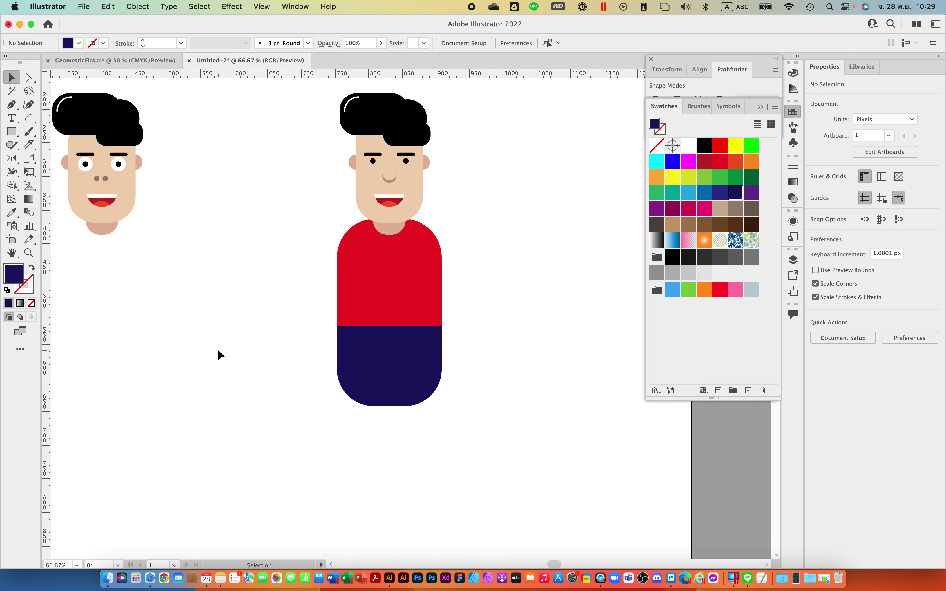
Step: Draw a navy rectangle about 52 by 230 px as a leg, extending down from the left part of the trousers
click(12, 131)
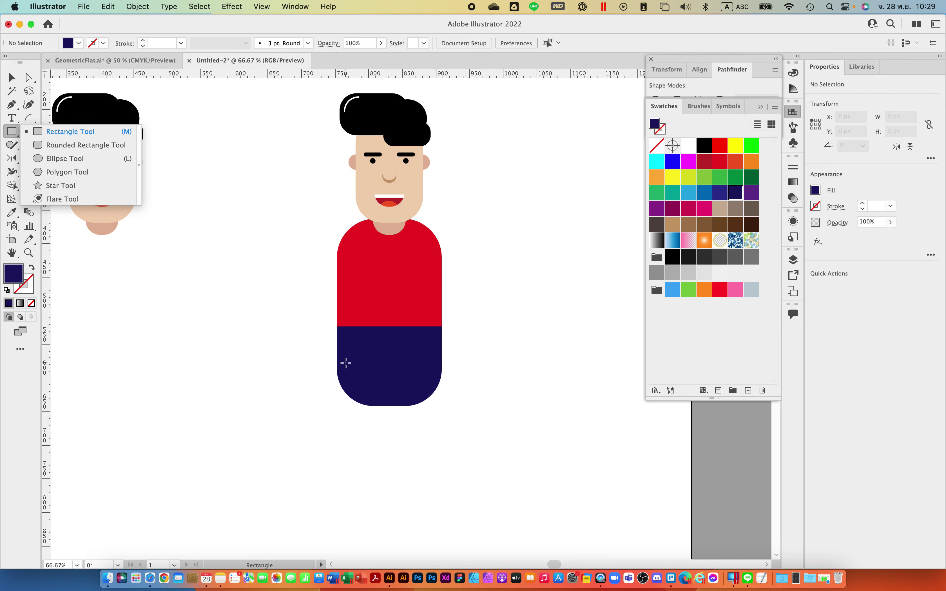
drag(345, 363, 380, 517)
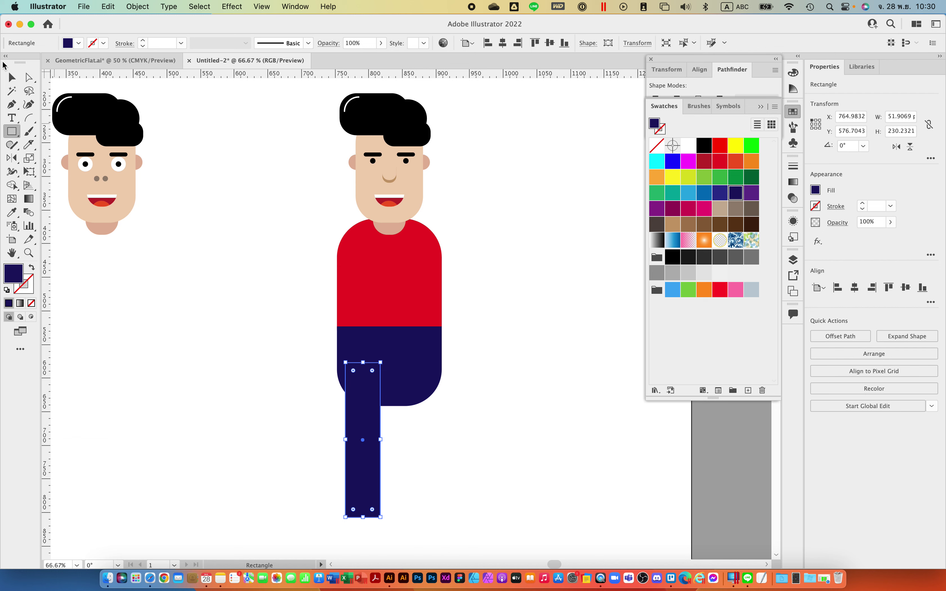
click(12, 77)
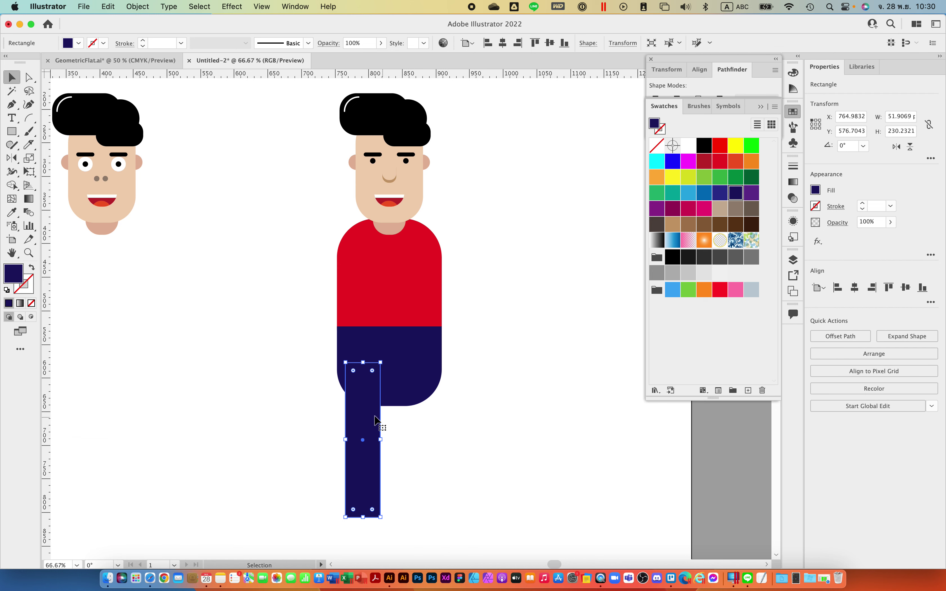
Step: Align the left edges of the leg rectangle and the navy trouser shape
scroll(458, 393, down, 2)
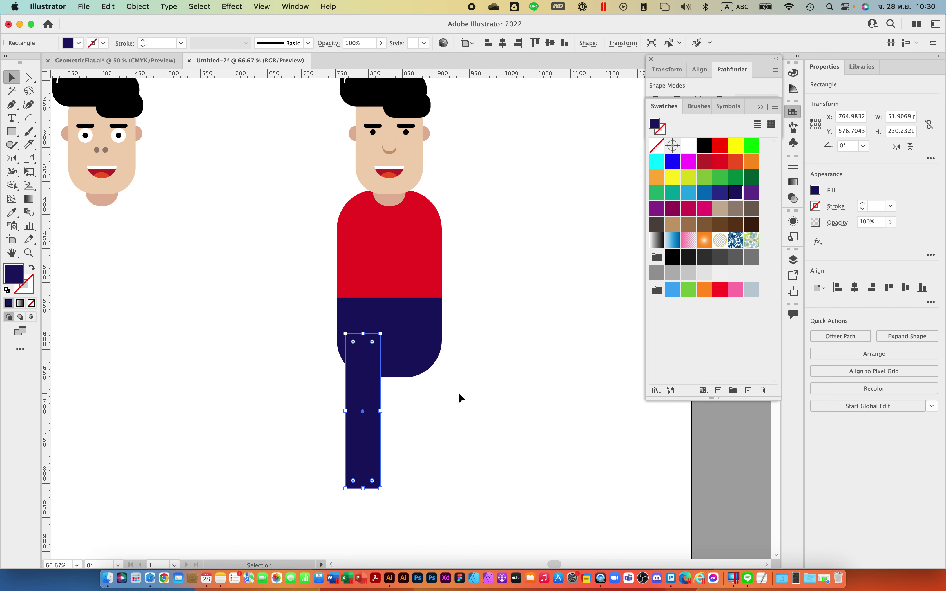
shift+click(413, 348)
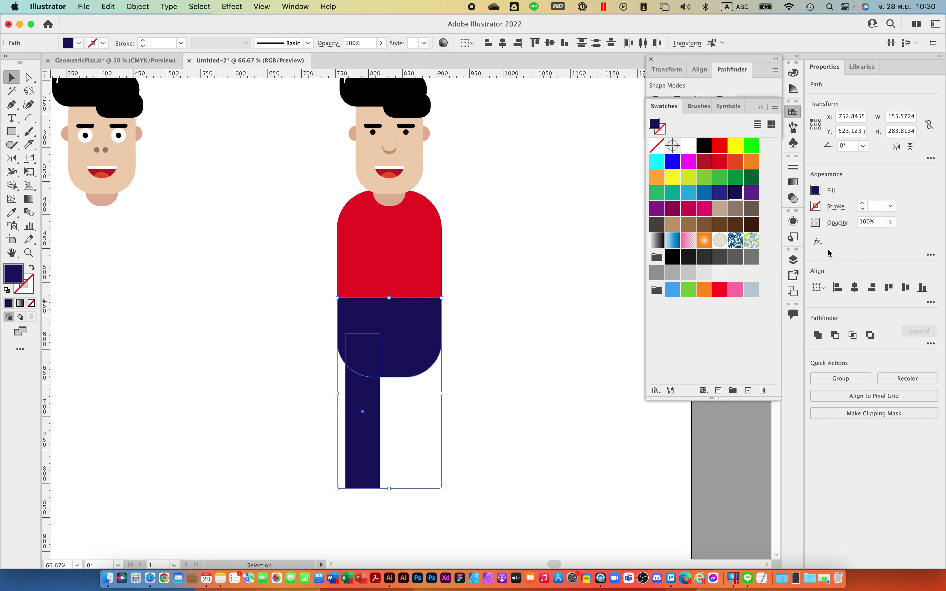
click(838, 287)
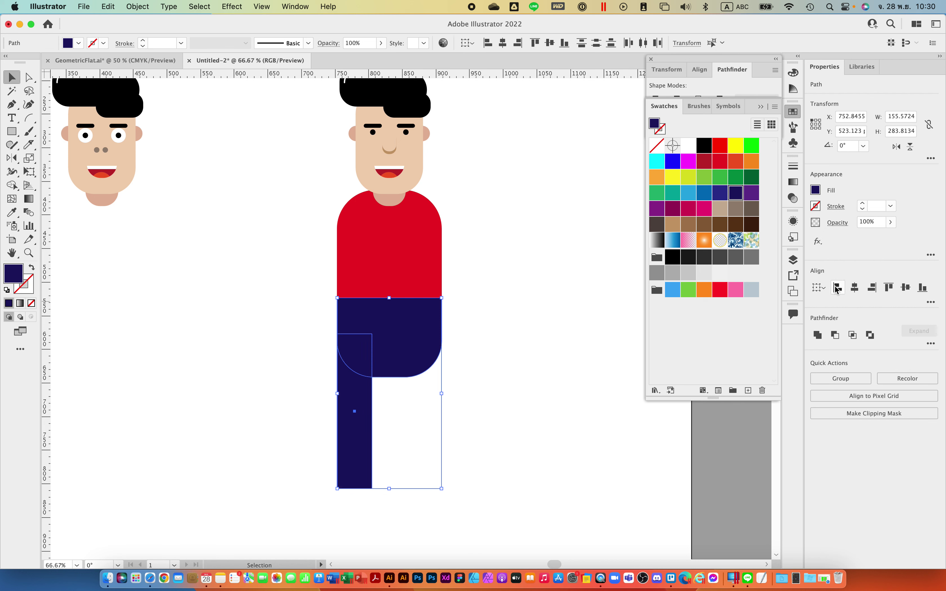
Step: Duplicate the navy leg horizontally and align the copy's right edge with the right edge of the trouser shape
click(544, 333)
click(365, 410)
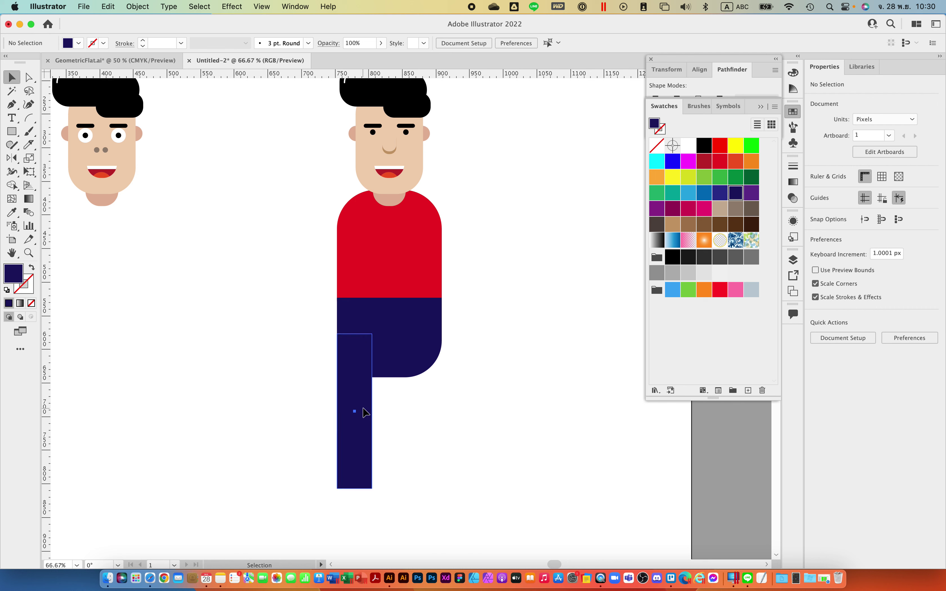
drag(363, 401, 421, 401)
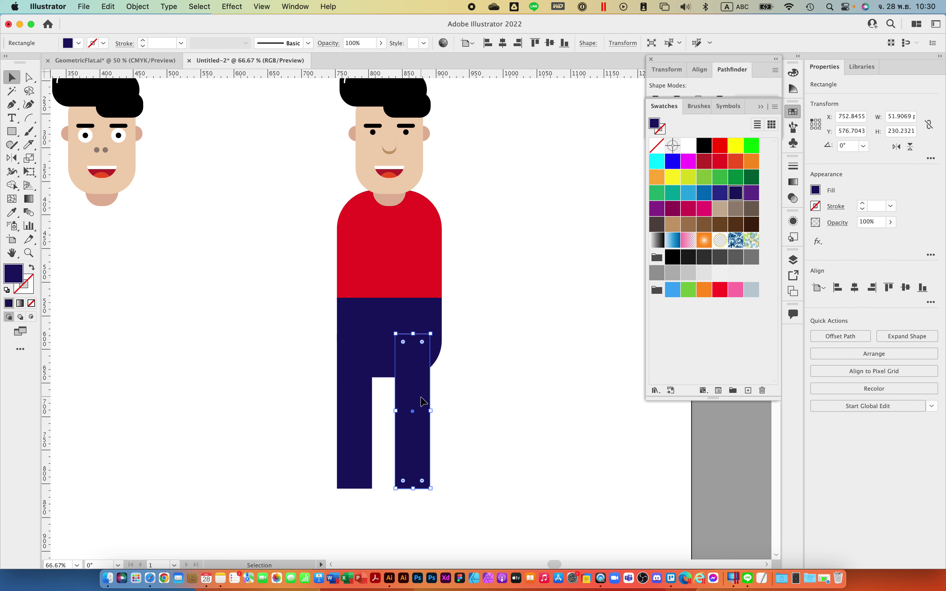
click(872, 287)
key(super+z)
shift+click(427, 324)
click(872, 288)
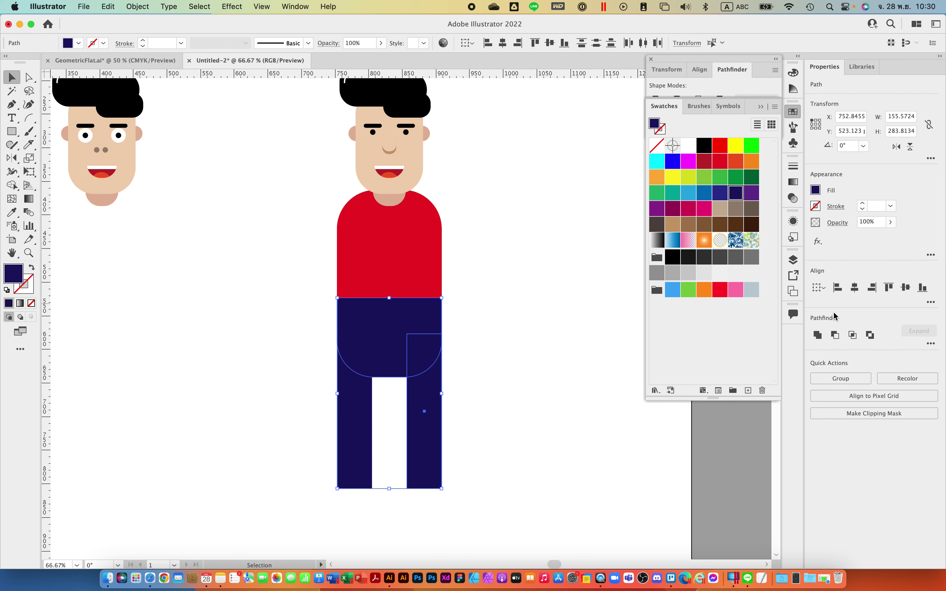
click(536, 368)
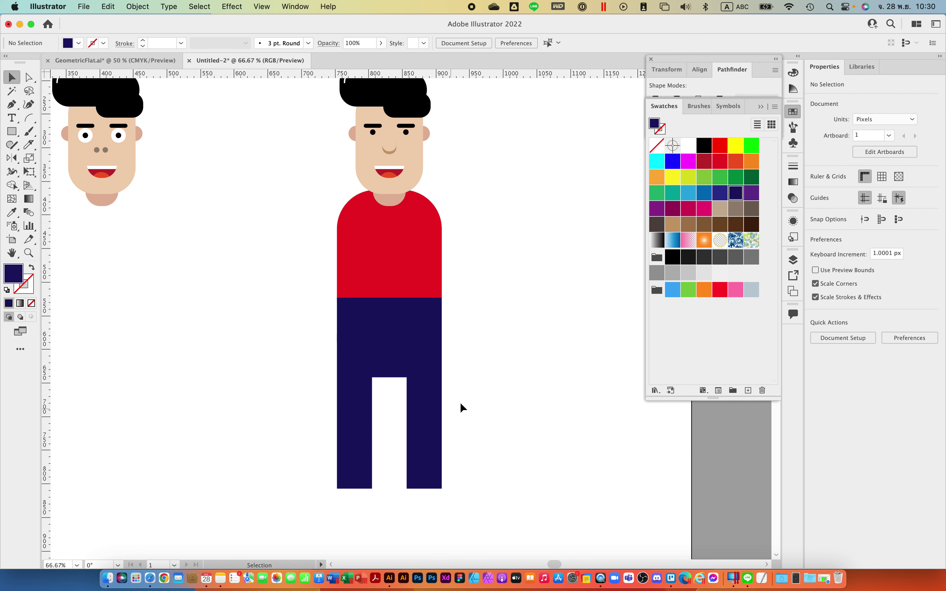
Step: Widen both legs to about 66 px, narrowing the gap between them, and align the right leg's outer edge with the trouser shape
click(431, 417)
drag(431, 418, 412, 389)
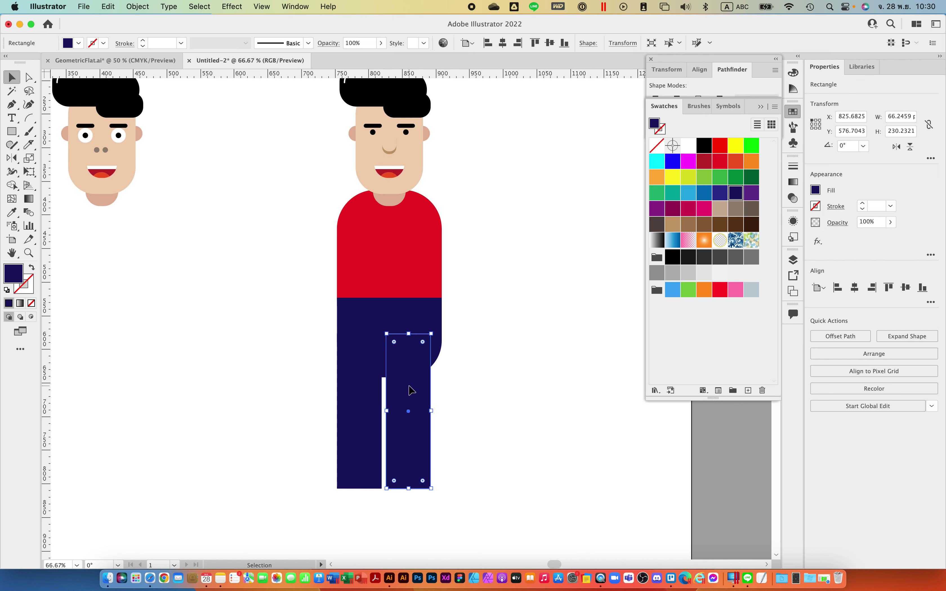
shift+click(425, 331)
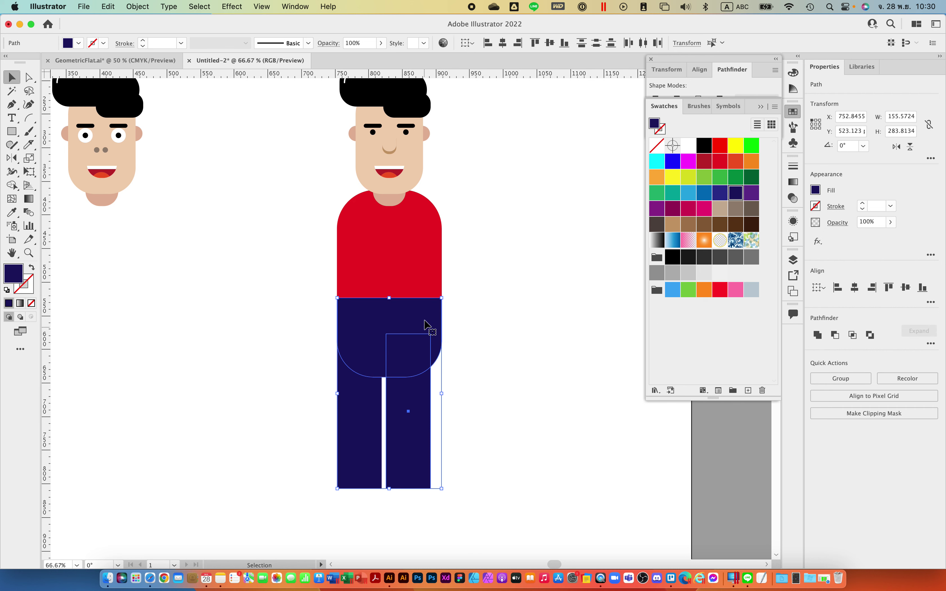
click(872, 288)
click(534, 336)
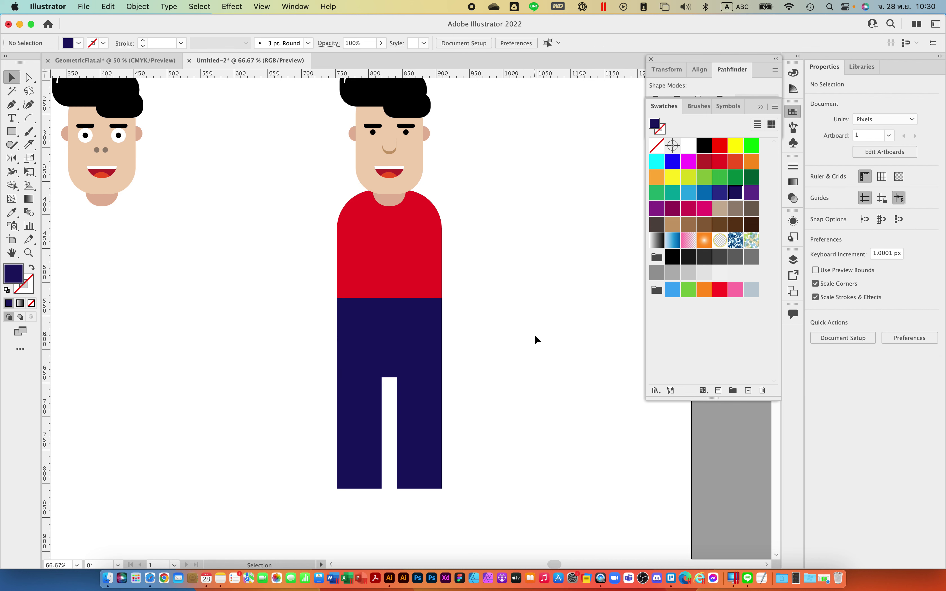
Step: Select the trouser shape with both legs and move them down about 14 px to show more of the red shirt
click(421, 428)
click(514, 383)
scroll(509, 381, up, 2)
drag(506, 453, 313, 375)
drag(382, 368, 401, 357)
click(534, 319)
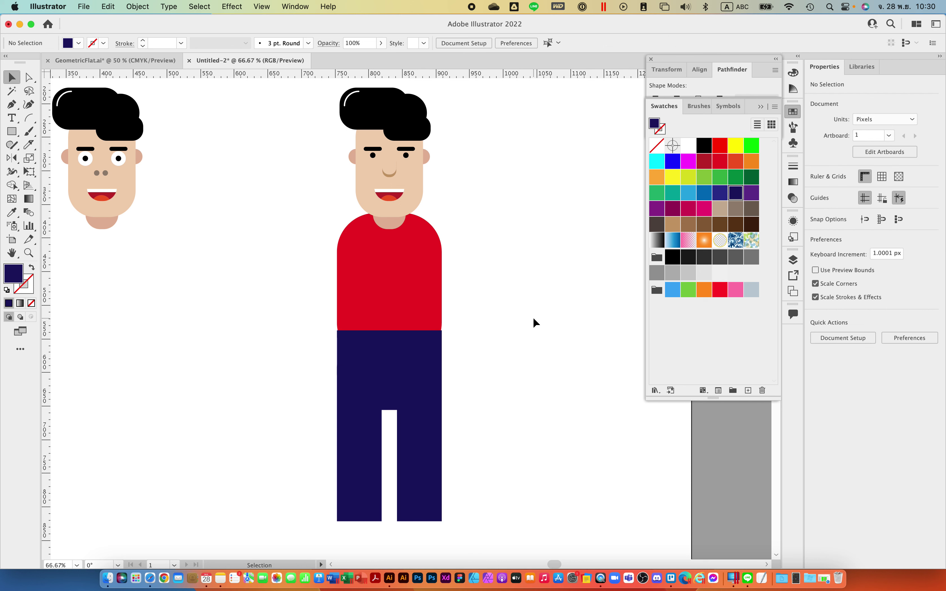
Step: Raise the lower edge of the rounded trouser shape slightly so the gap between the legs starts higher
click(404, 387)
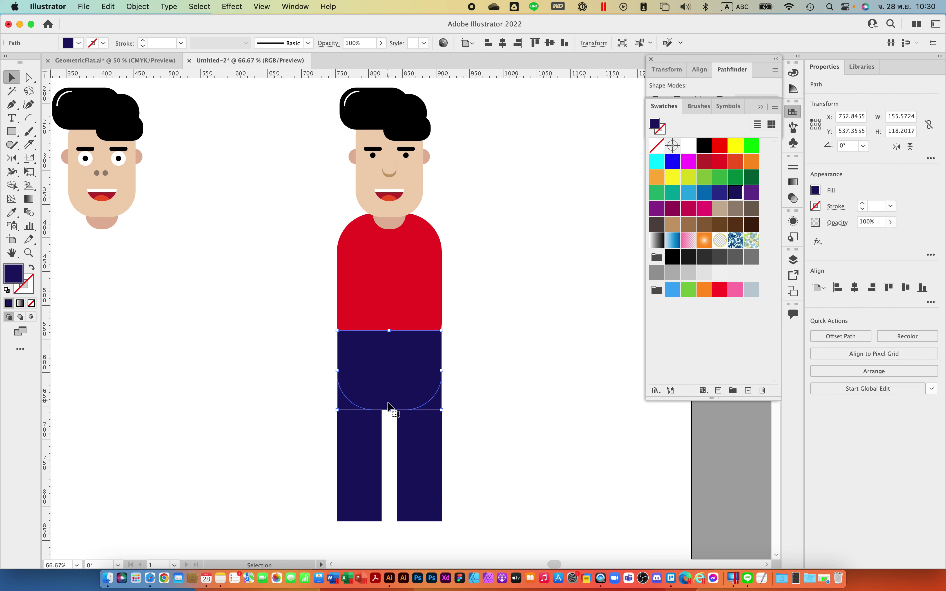
drag(390, 409, 390, 398)
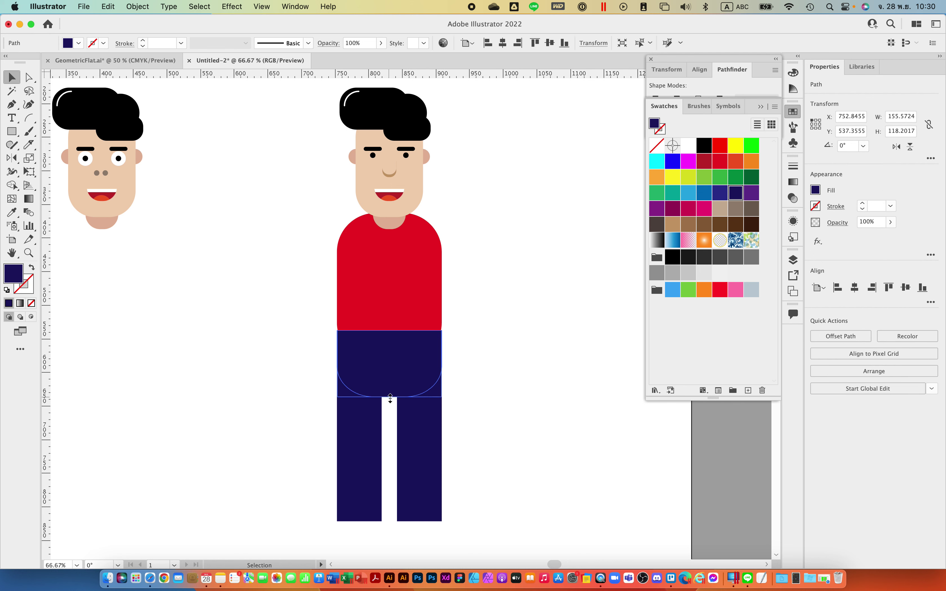
click(484, 383)
scroll(510, 369, down, 3)
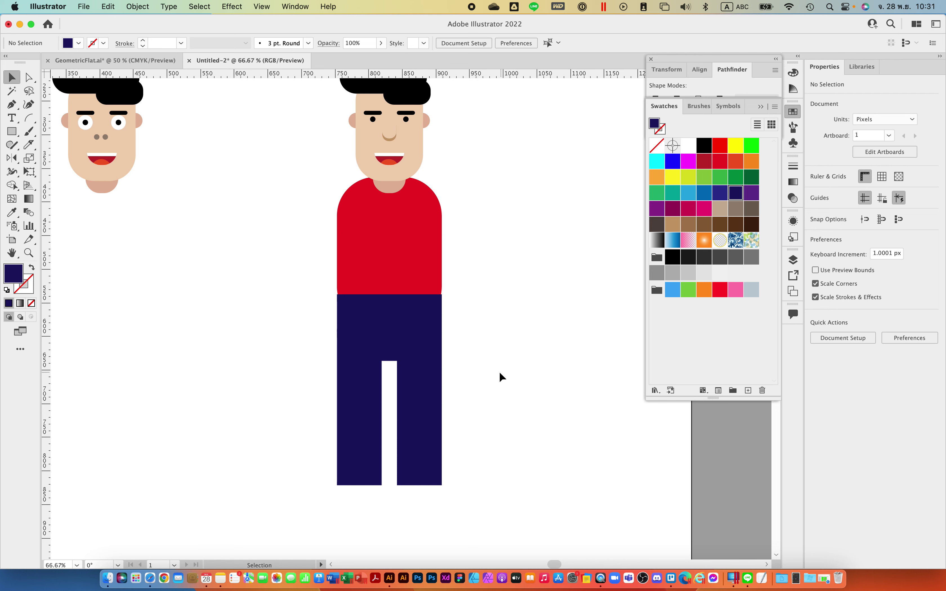
scroll(484, 290, up, 2)
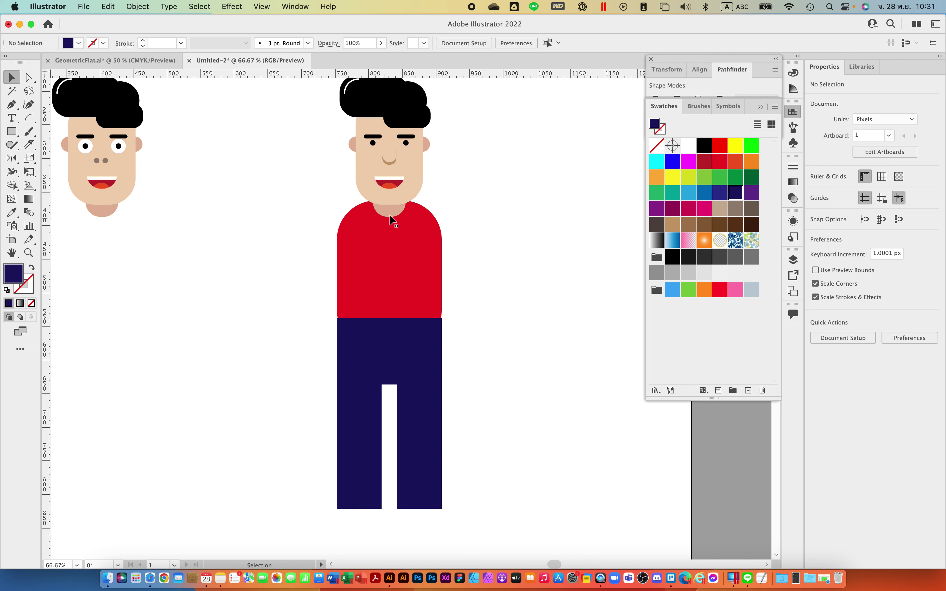
scroll(408, 258, up, 1)
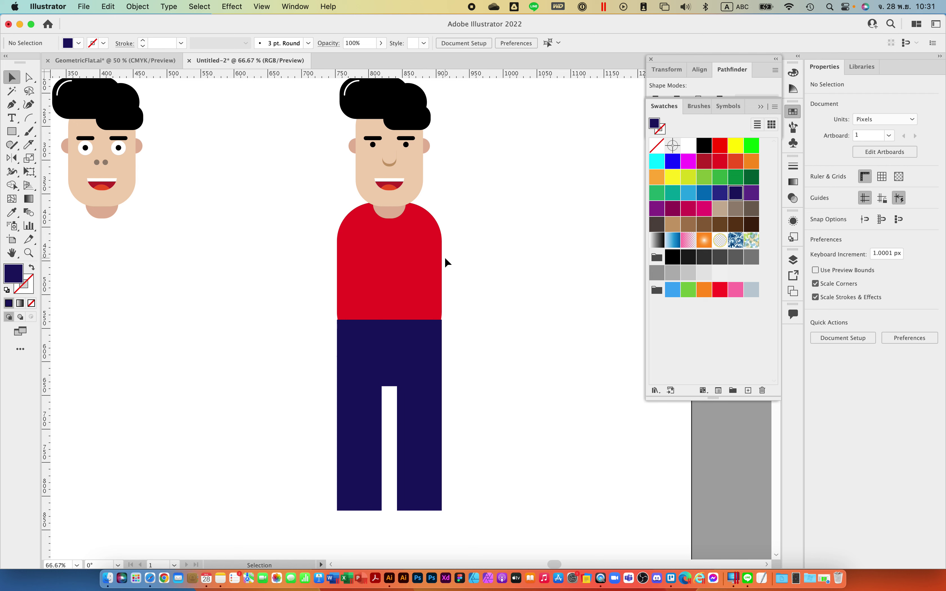
scroll(507, 261, up, 2)
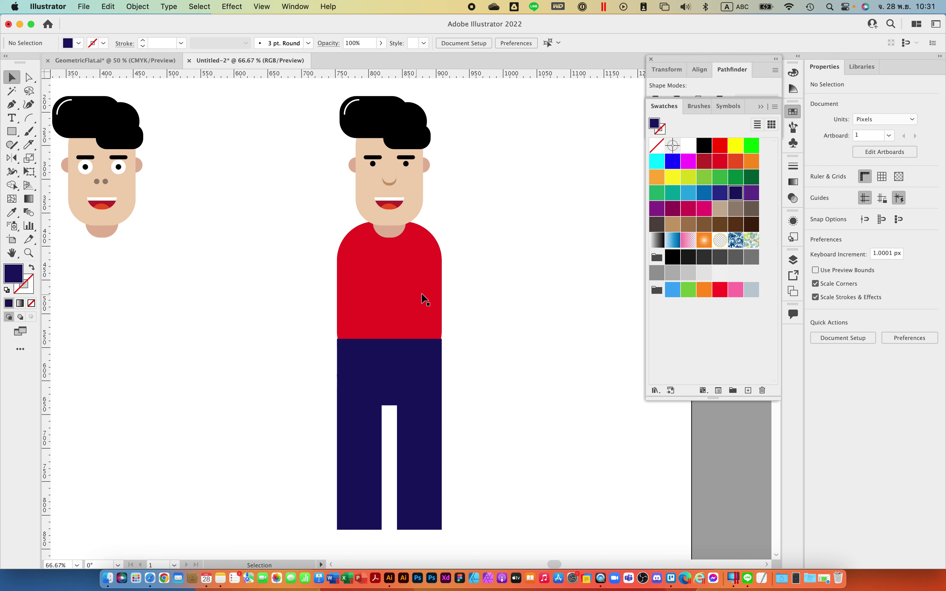
scroll(490, 309, left, 5)
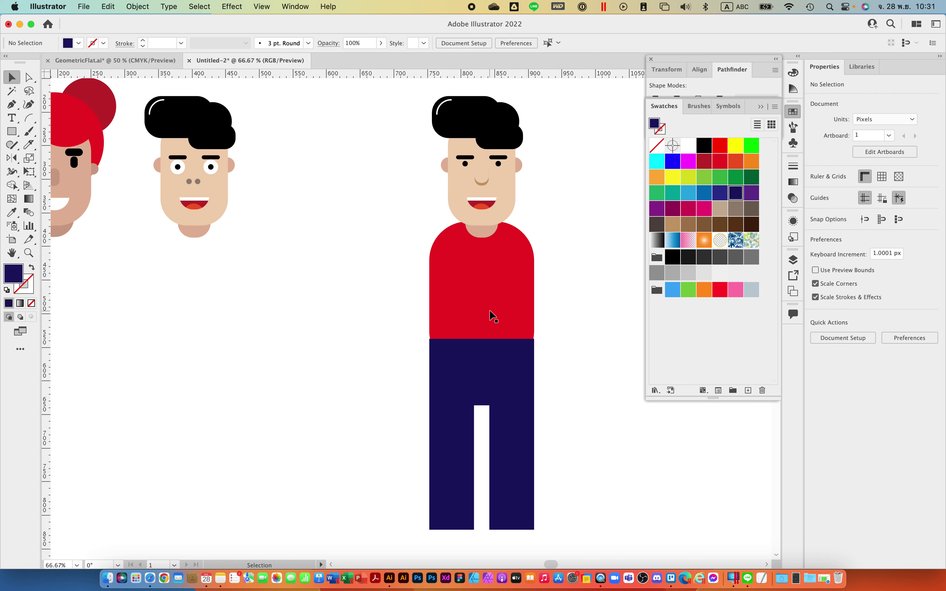
scroll(491, 310, right, 4)
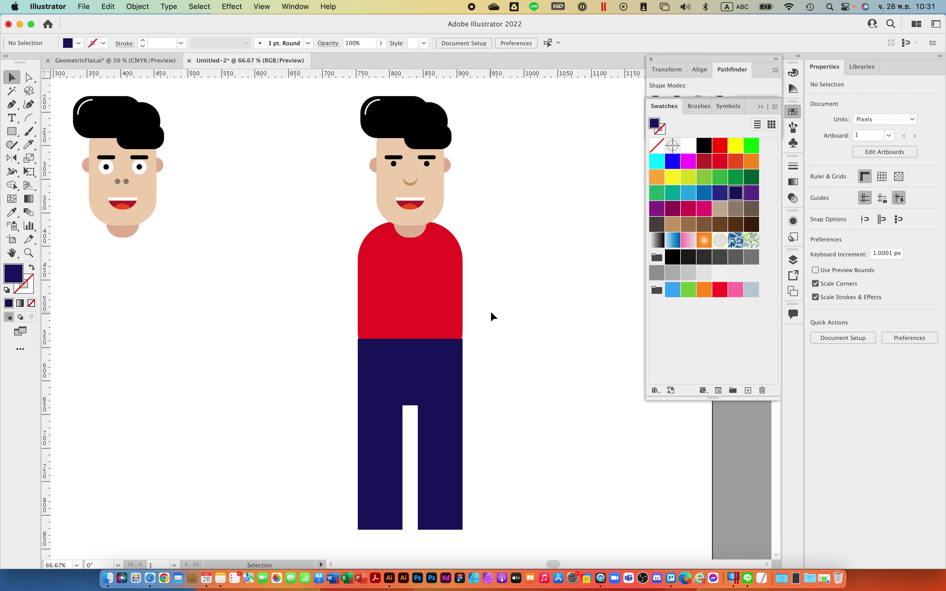
scroll(517, 343, down, 3)
scroll(517, 343, up, 3)
scroll(517, 343, down, 2)
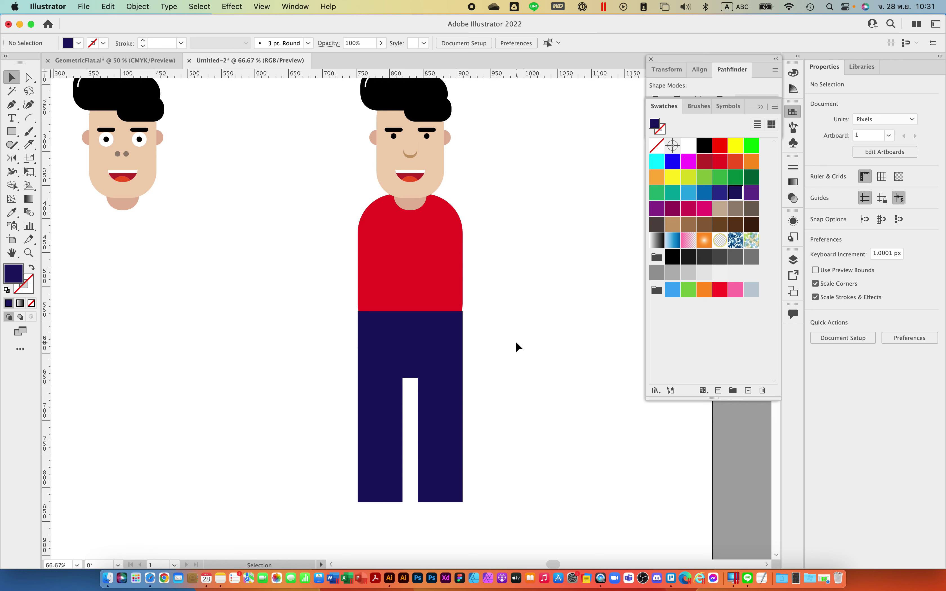
Step: Copy the skin-coloured ear circle beside the left leg and enlarge the copy to about 71 px in diameter
click(373, 140)
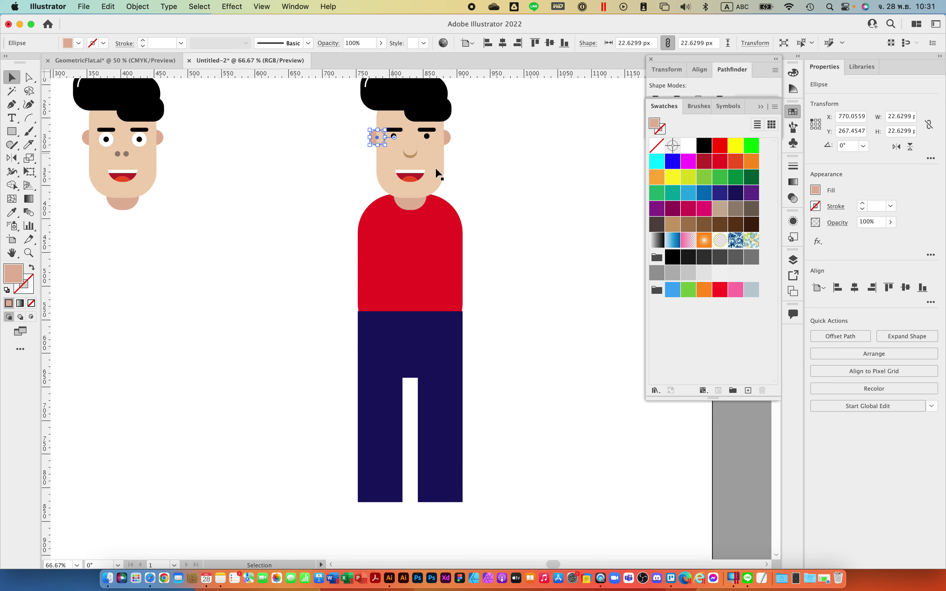
click(534, 188)
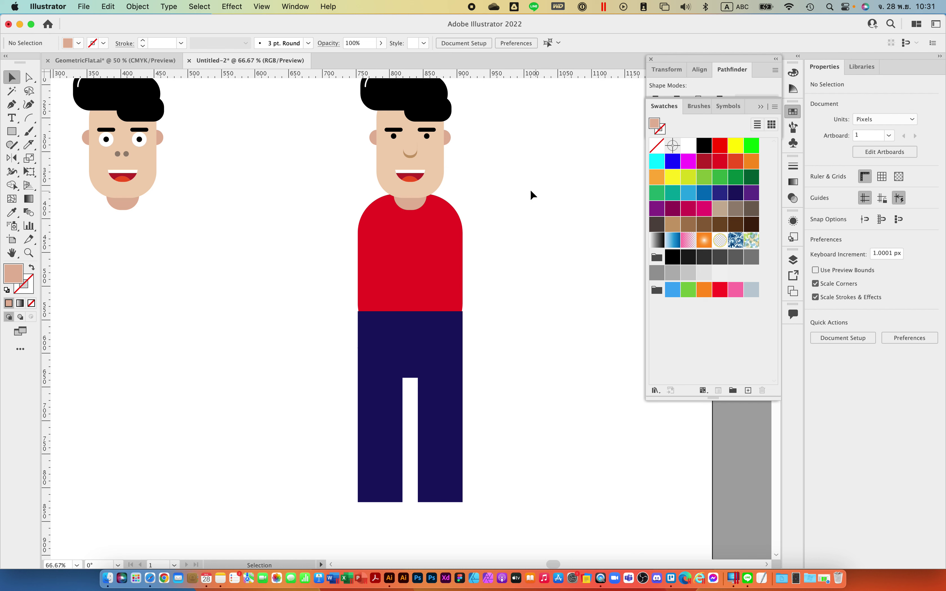
click(418, 209)
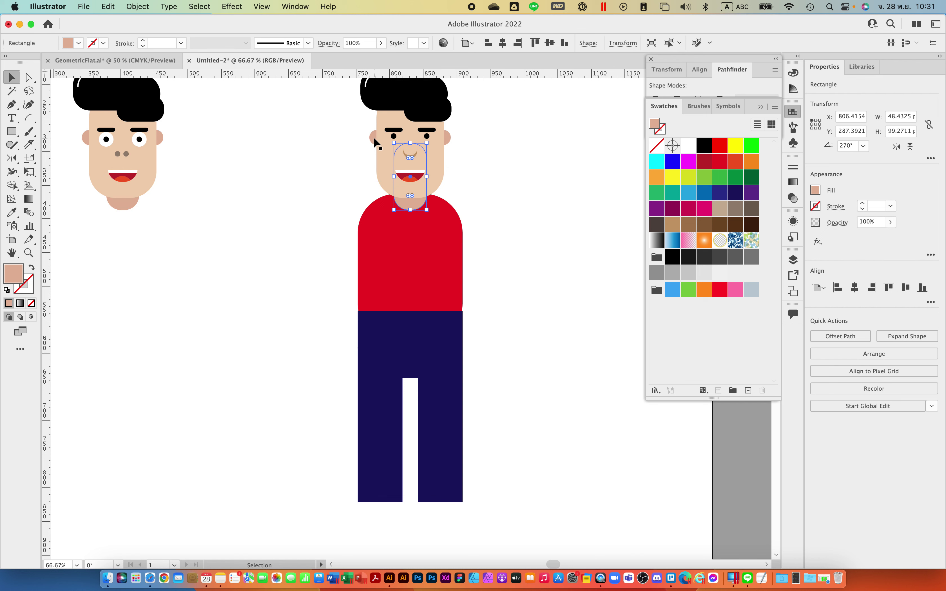
drag(373, 136, 310, 438)
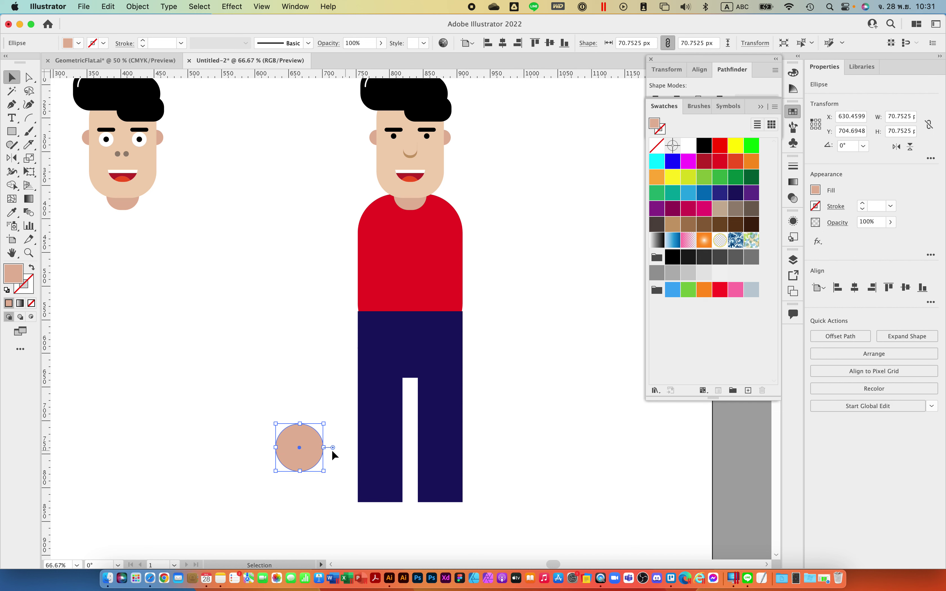
click(296, 344)
Step: Delete the bottom anchor point of the skin-coloured circle to leave only its upper half
click(316, 437)
key(super+y)
key(super+plus)
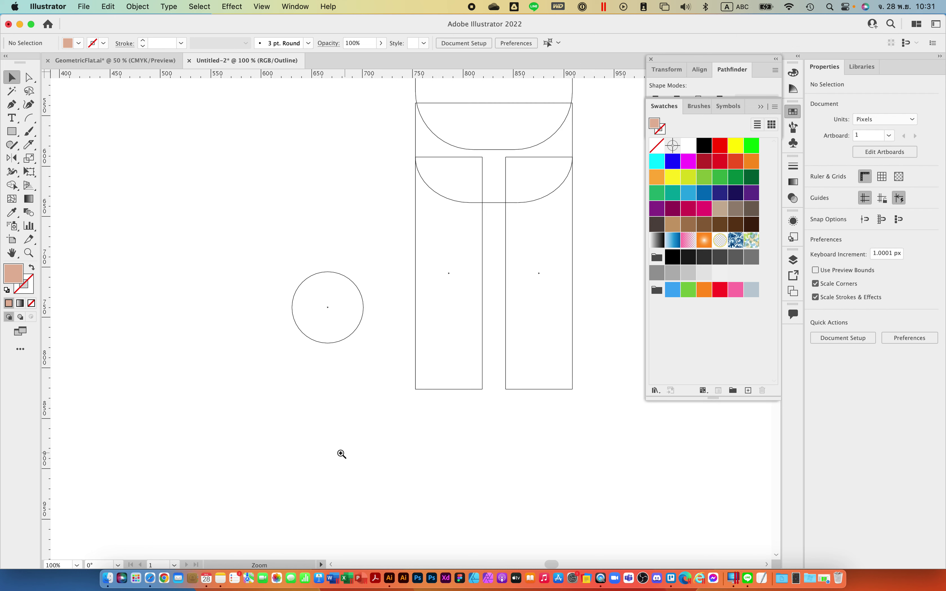
scroll(376, 374, up, 3)
click(353, 418)
click(353, 418)
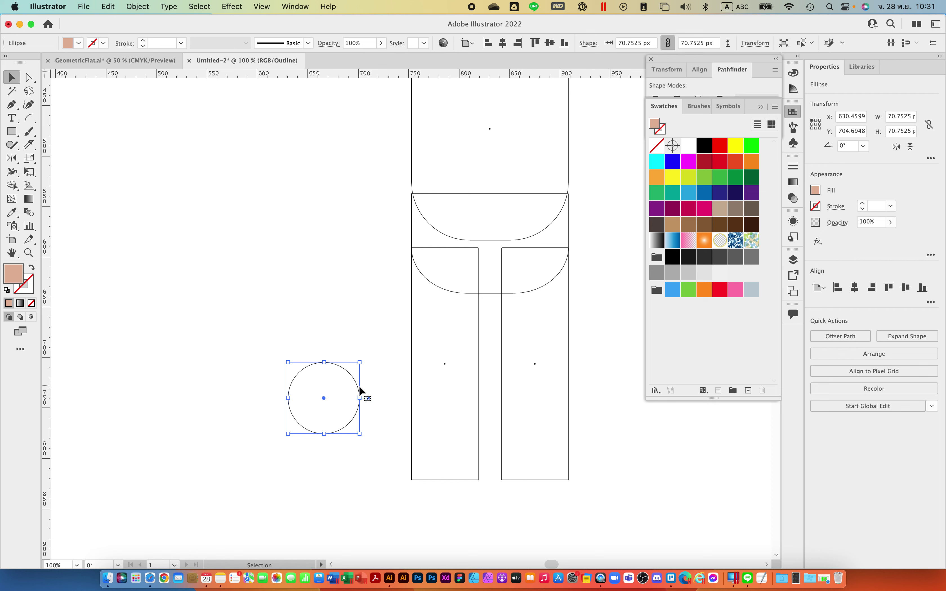
click(29, 77)
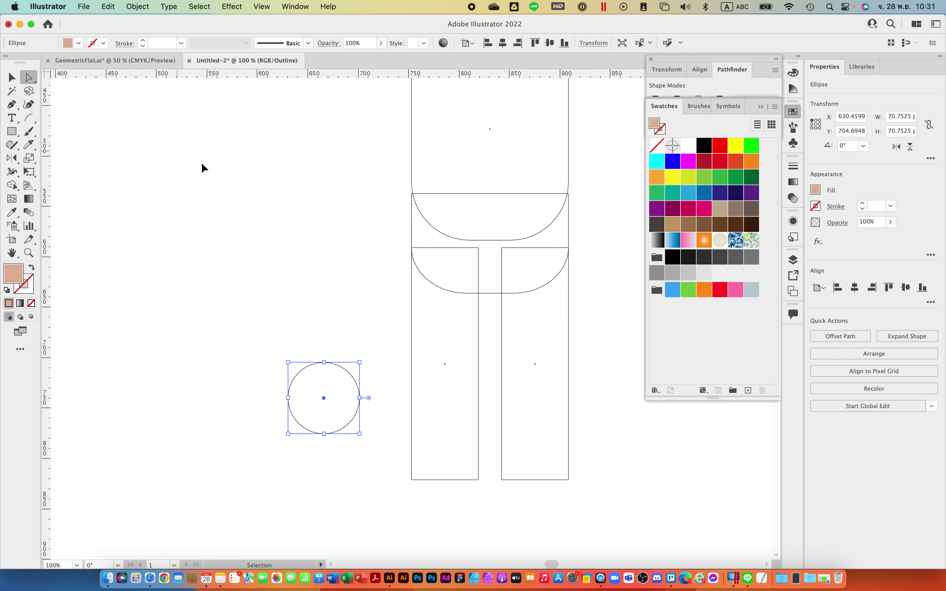
key(super+y)
click(306, 255)
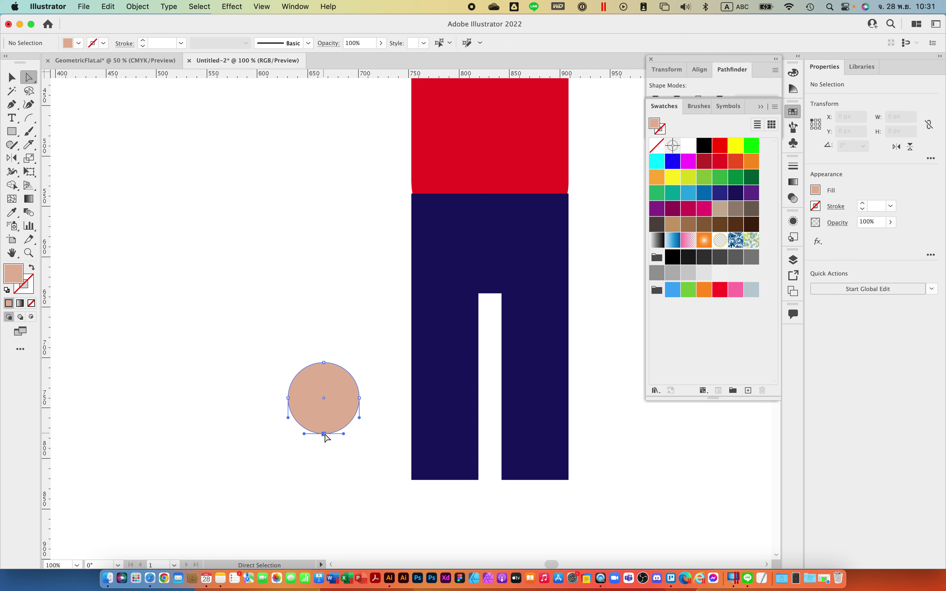
click(324, 434)
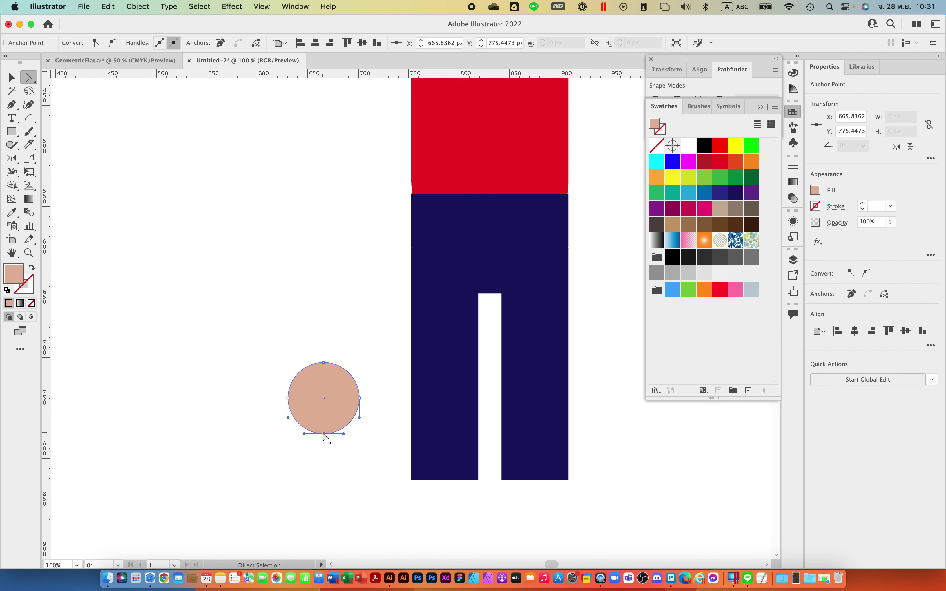
key(Delete)
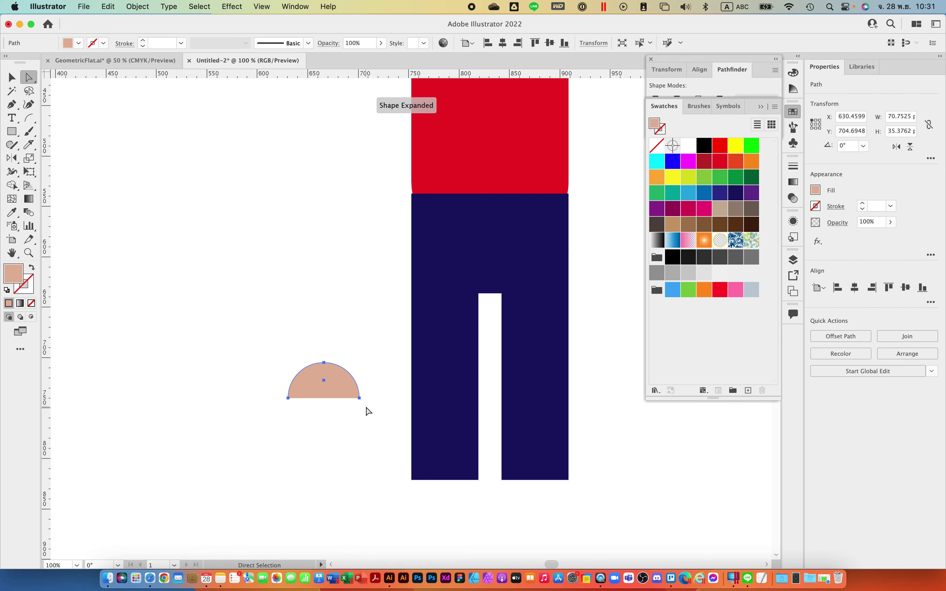
Step: Join the two open end points of the half circle to close its flat base
drag(370, 411, 250, 396)
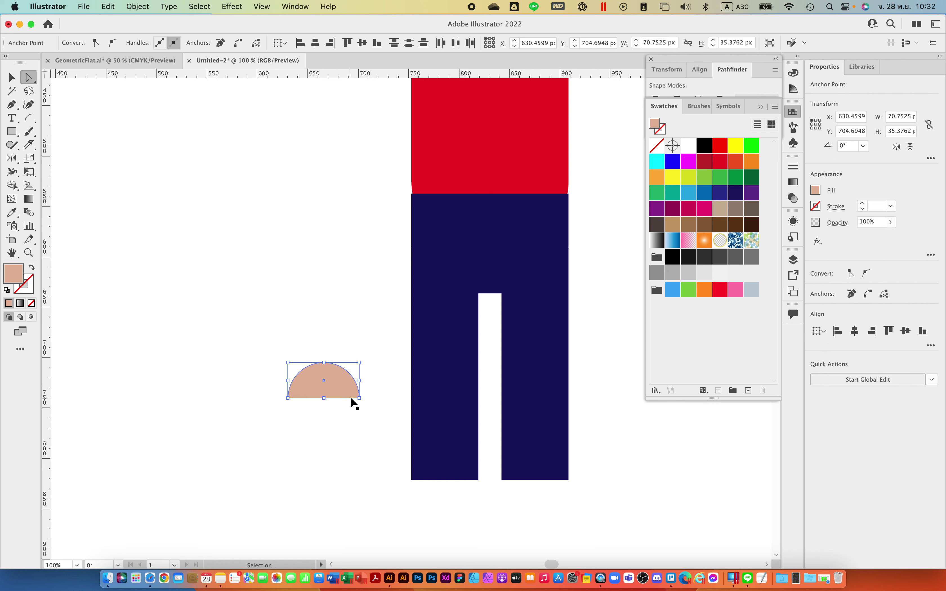
key(super+j)
click(295, 400)
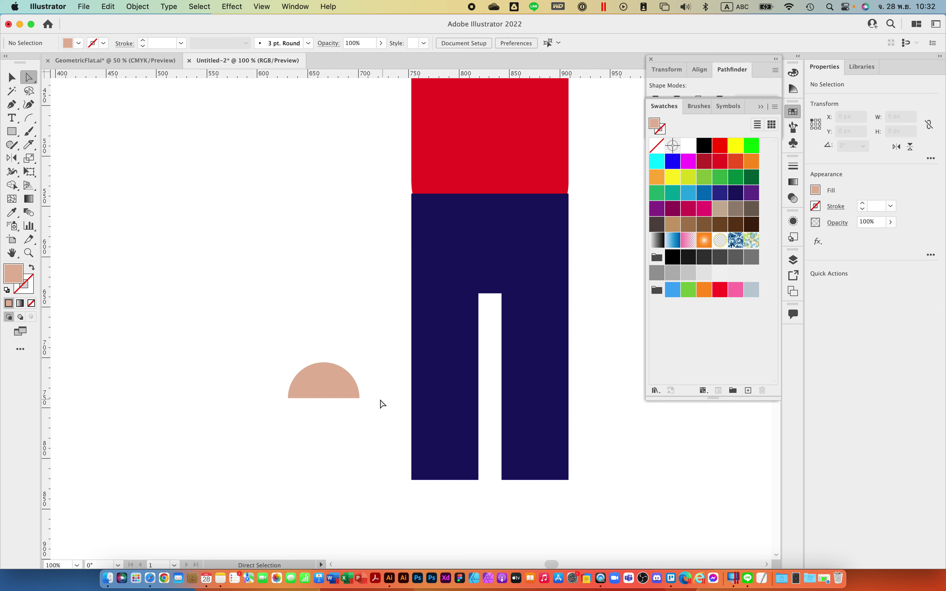
Step: Move the half circle to the outer lower corner of the left leg as a foot and bring it to the front
key(v)
drag(311, 372, 422, 460)
key(super+y)
click(321, 368)
key(super+y)
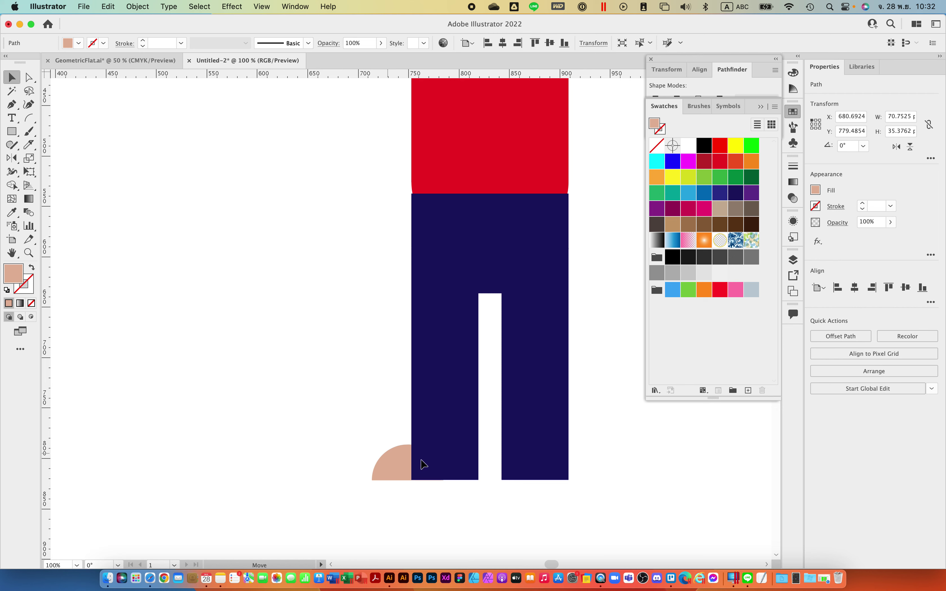
right_click(399, 462)
mouse_move(463, 507)
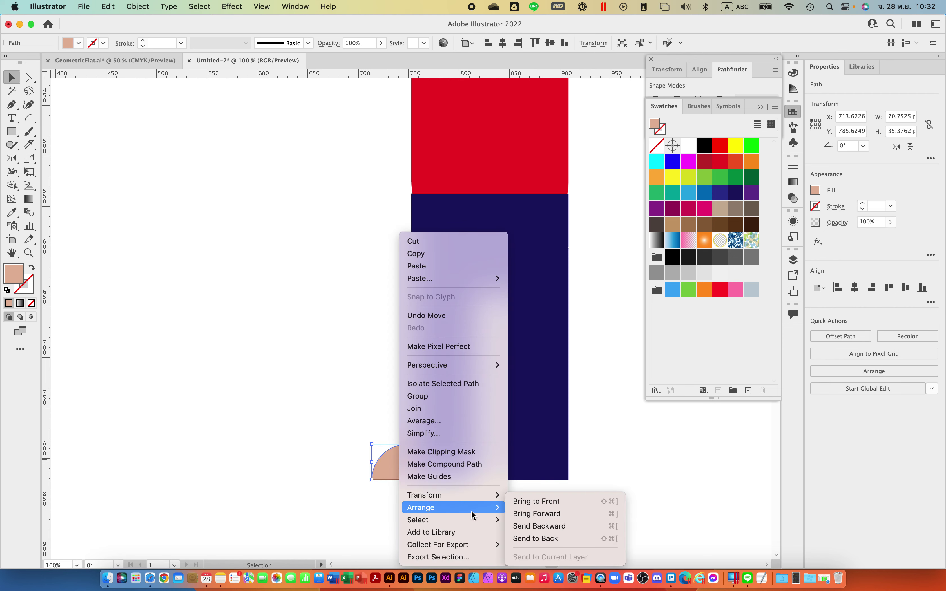
click(520, 506)
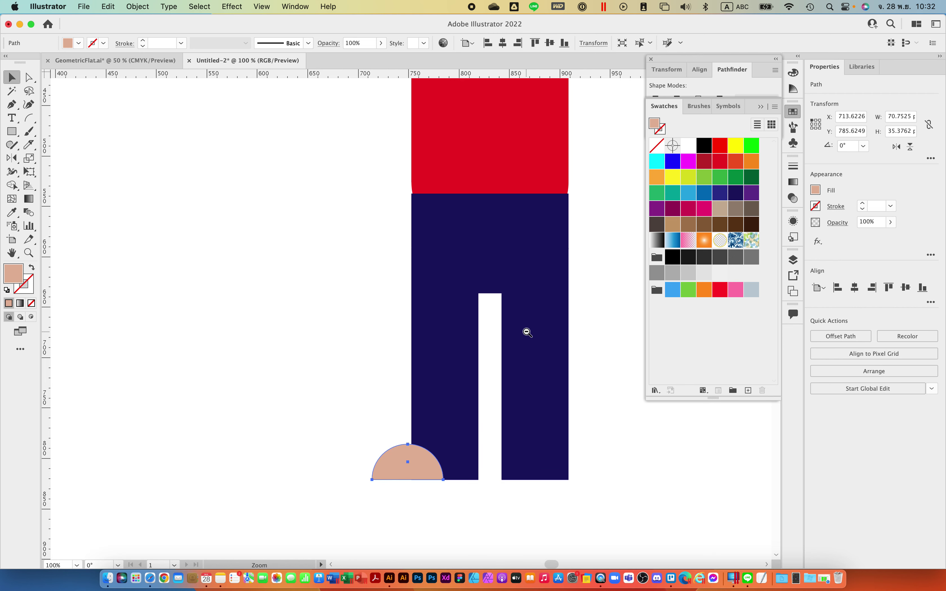
Step: Enlarge the half-circle foot slightly and align its bottom edge with the bottom of the left leg
key(super+minus)
key(super+minus)
scroll(450, 386, up, 3)
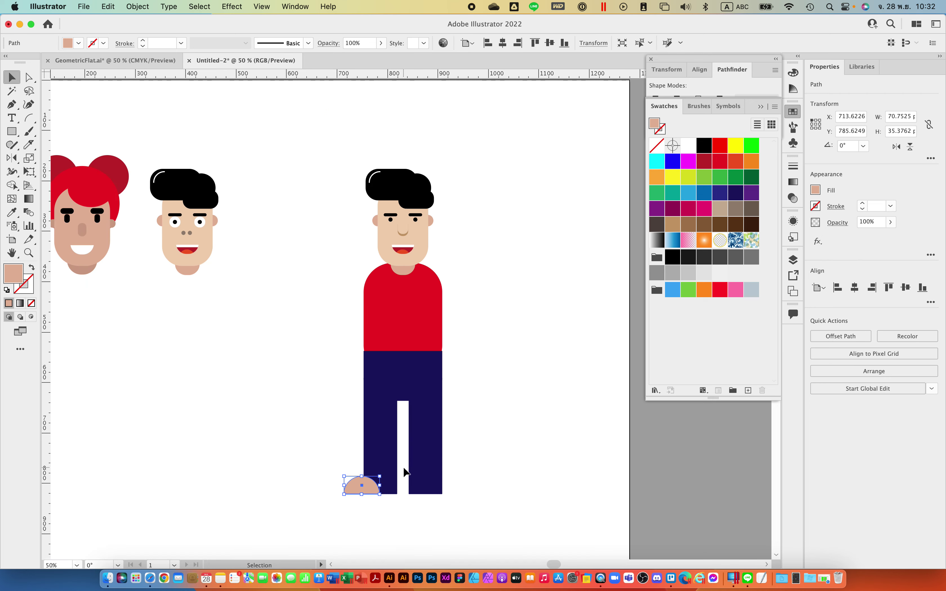
drag(391, 475, 389, 461)
shift+click(372, 489)
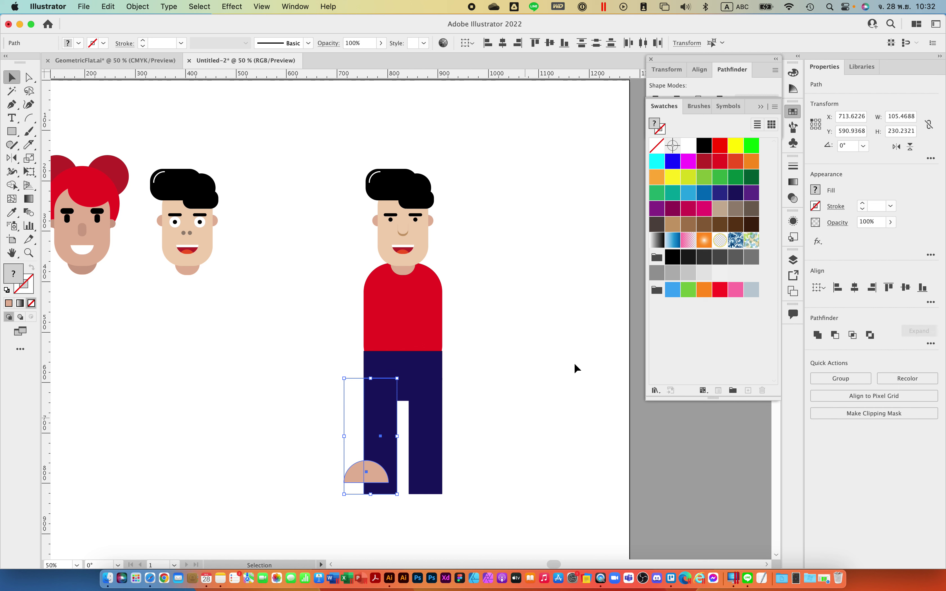
click(922, 289)
click(528, 407)
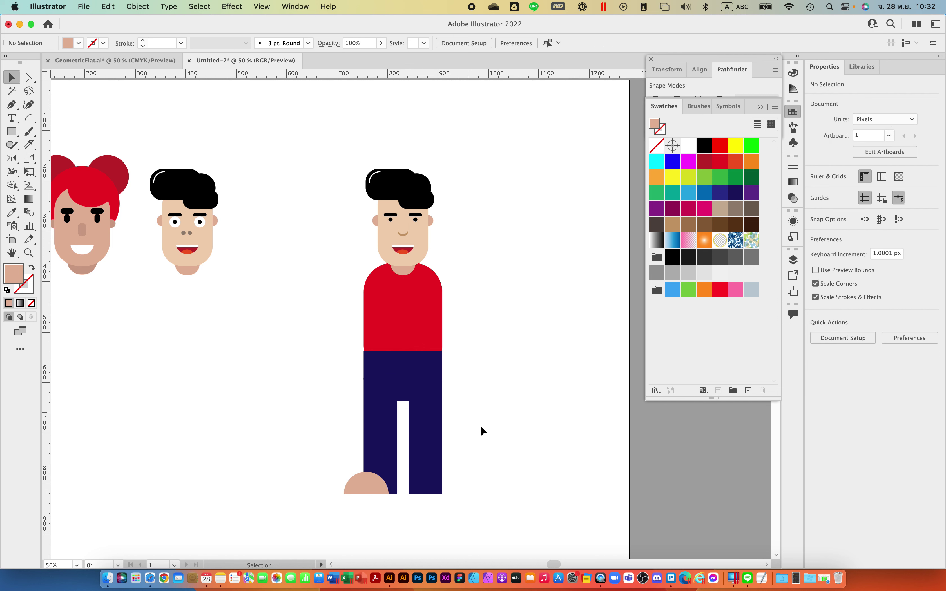
Step: Recolour the half-circle foot with the red sampled from the shirt
click(369, 491)
scroll(383, 474, right, 1)
click(15, 214)
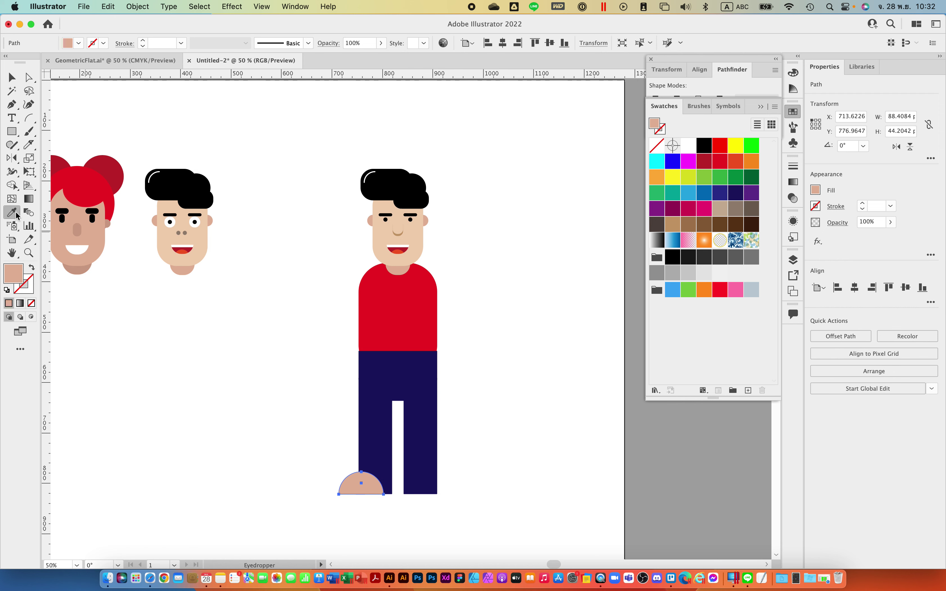
click(405, 178)
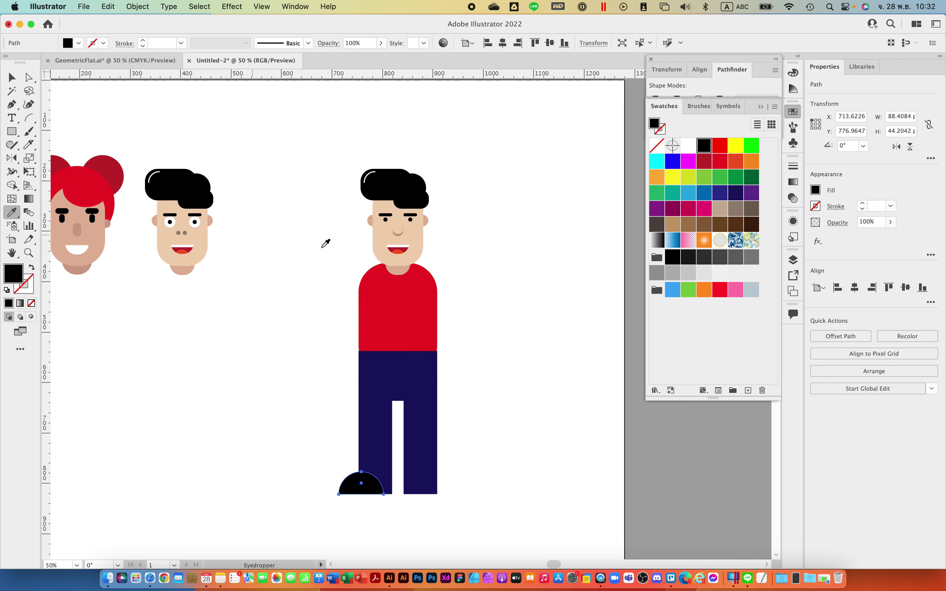
click(402, 287)
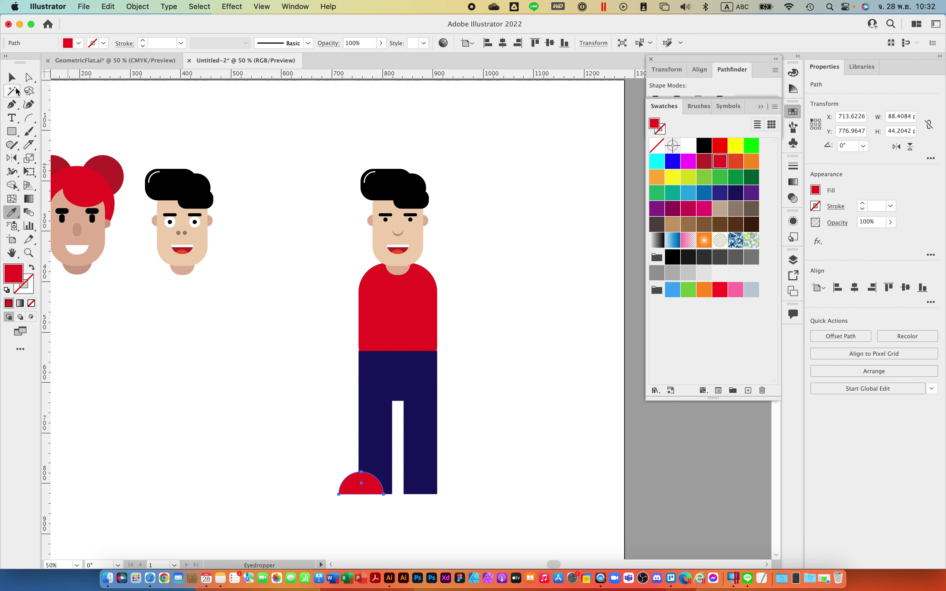
click(12, 77)
click(196, 362)
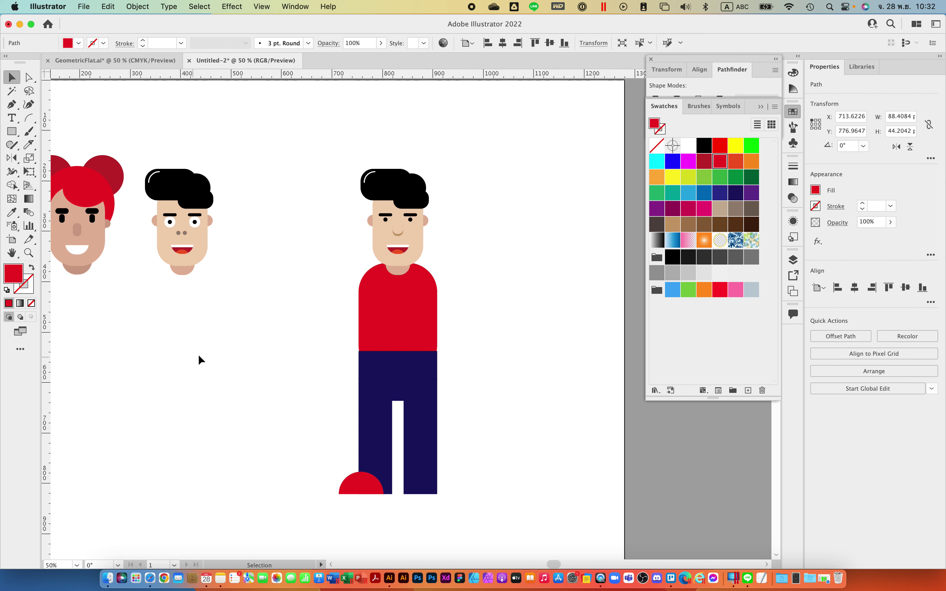
Step: Duplicate the red foot horizontally onto the outer lower corner of the right leg and nudge the copy slightly outward
click(365, 489)
drag(365, 489, 429, 489)
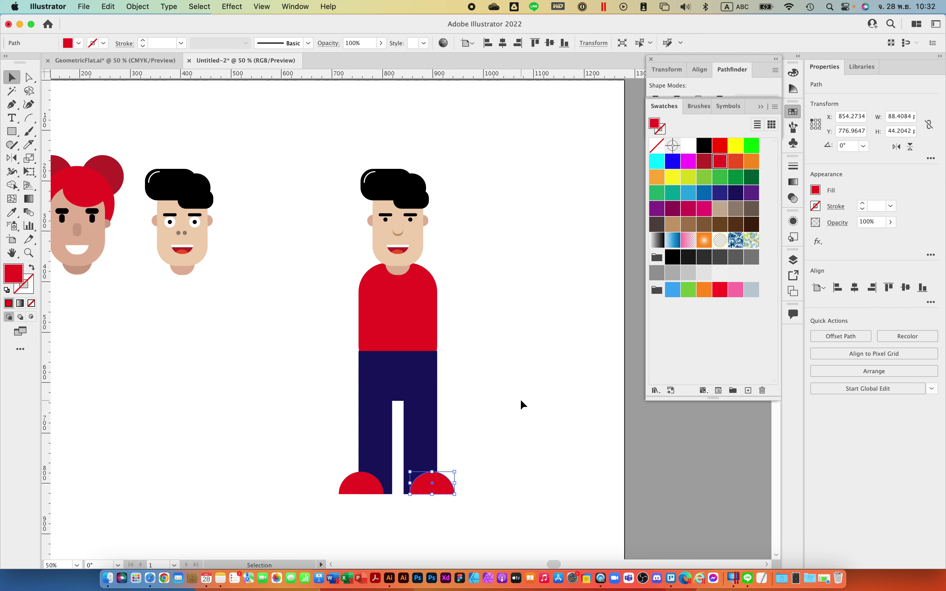
click(521, 401)
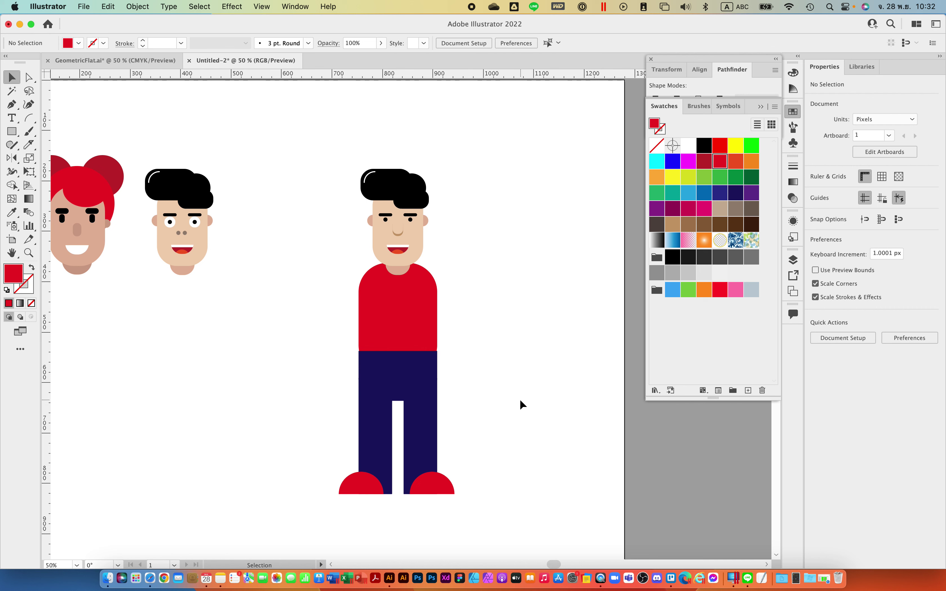
click(447, 489)
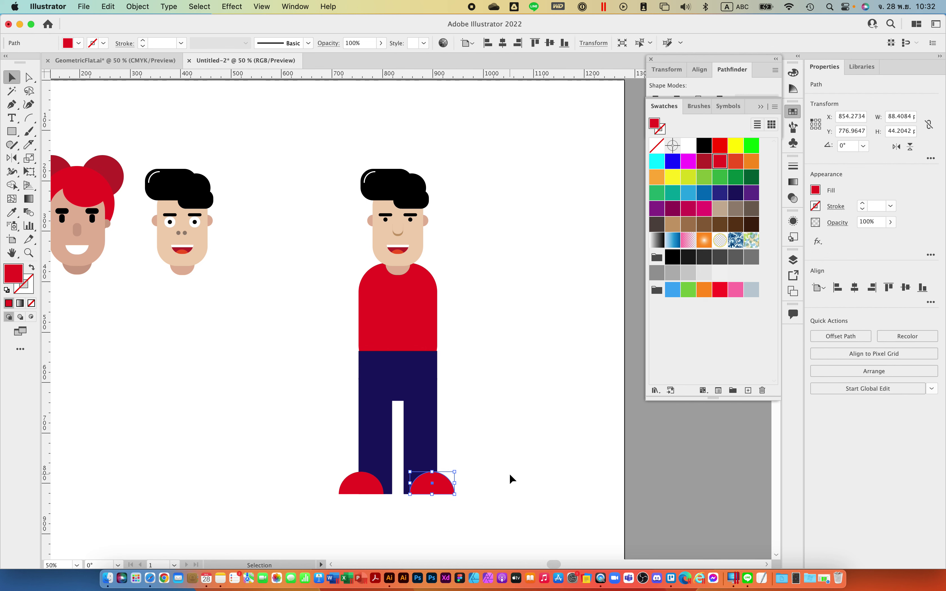
key(Right)
key(Right)
click(510, 461)
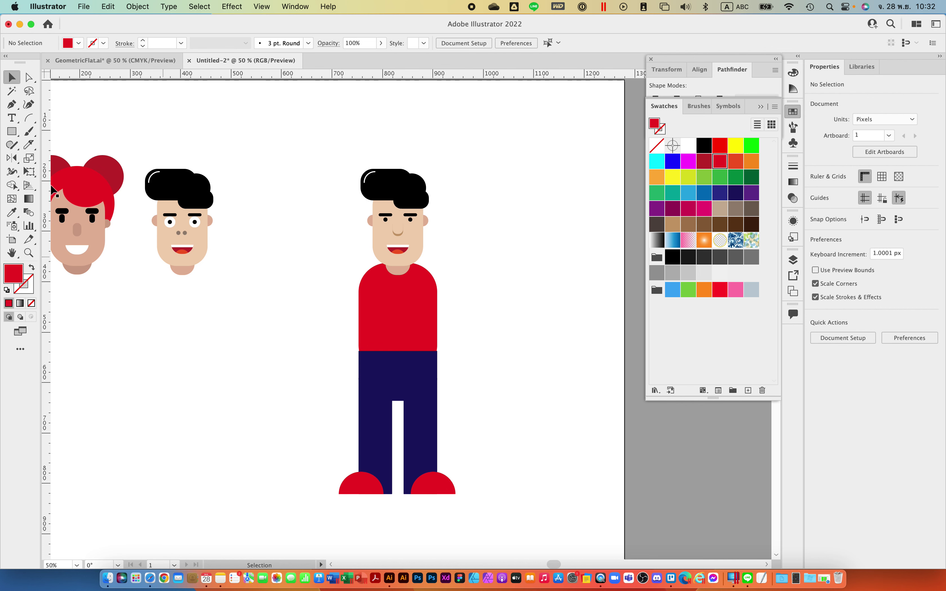
Step: Draw a rounded-rectangle arm about 51 by 227 px over the torso's right edge and fill it with the face's skin colour
click(11, 132)
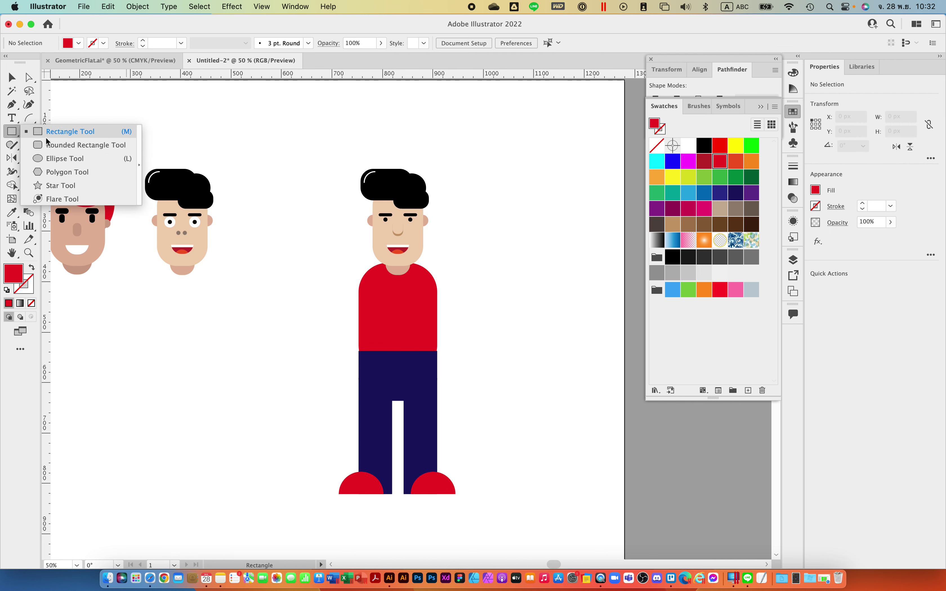
click(82, 145)
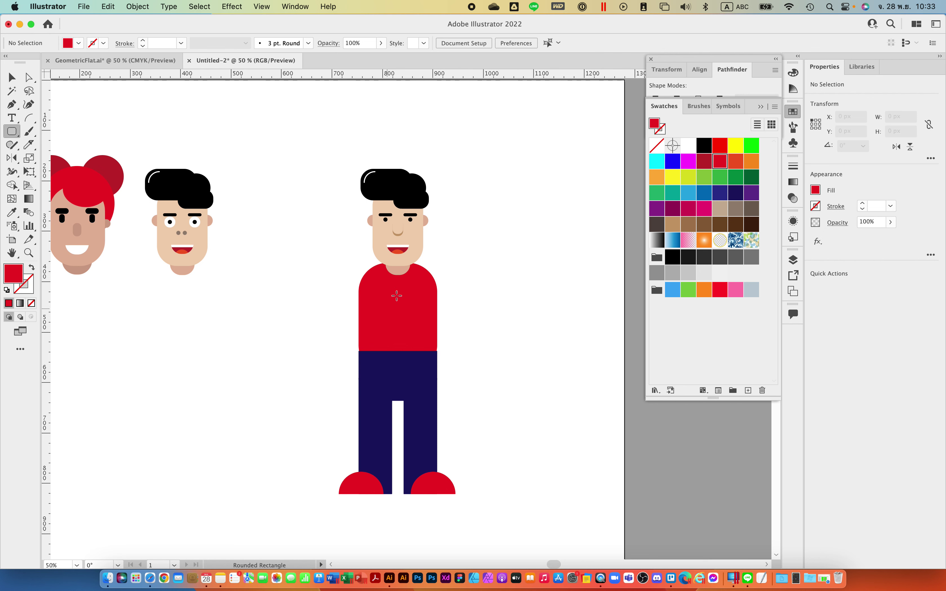
drag(424, 272, 450, 386)
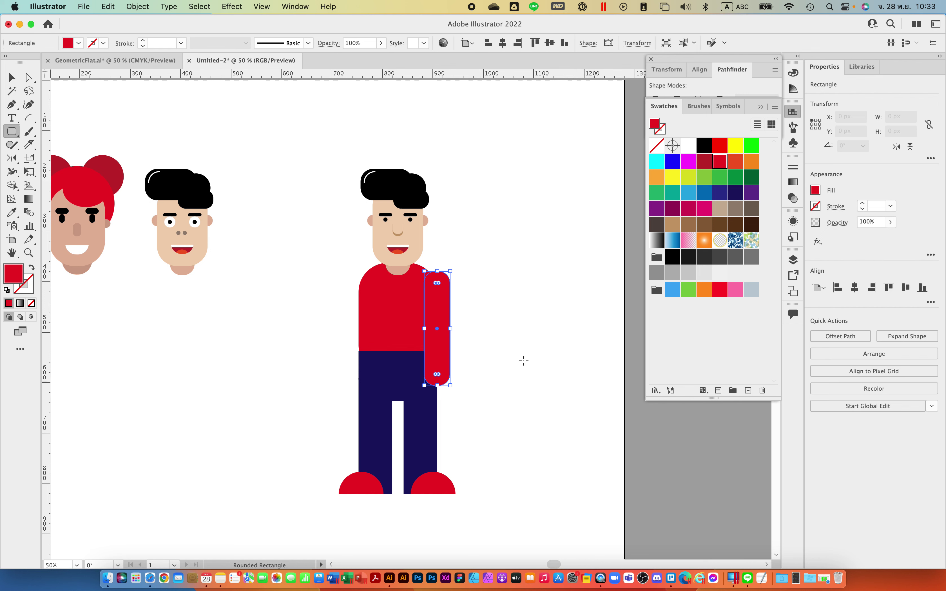
click(12, 213)
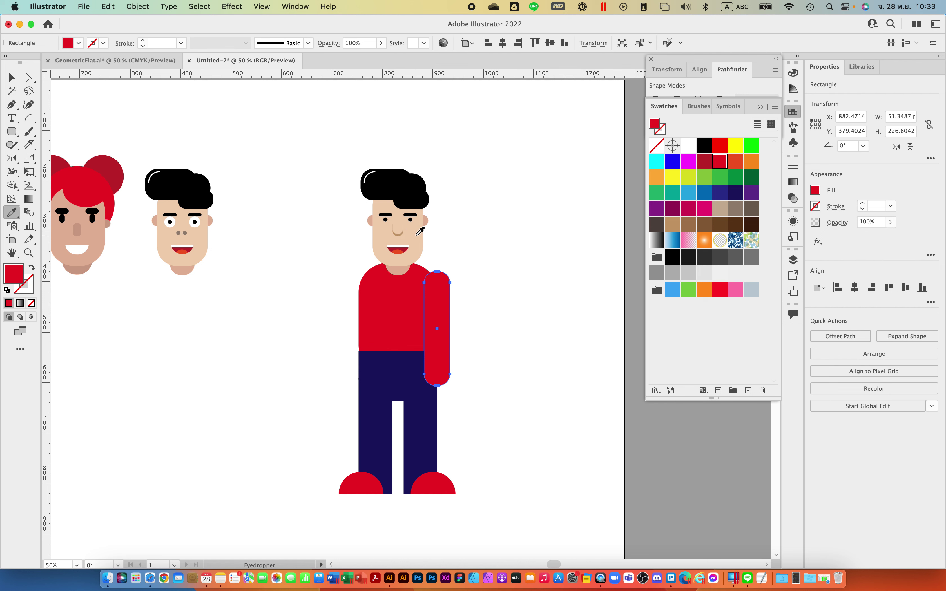
click(416, 234)
click(12, 77)
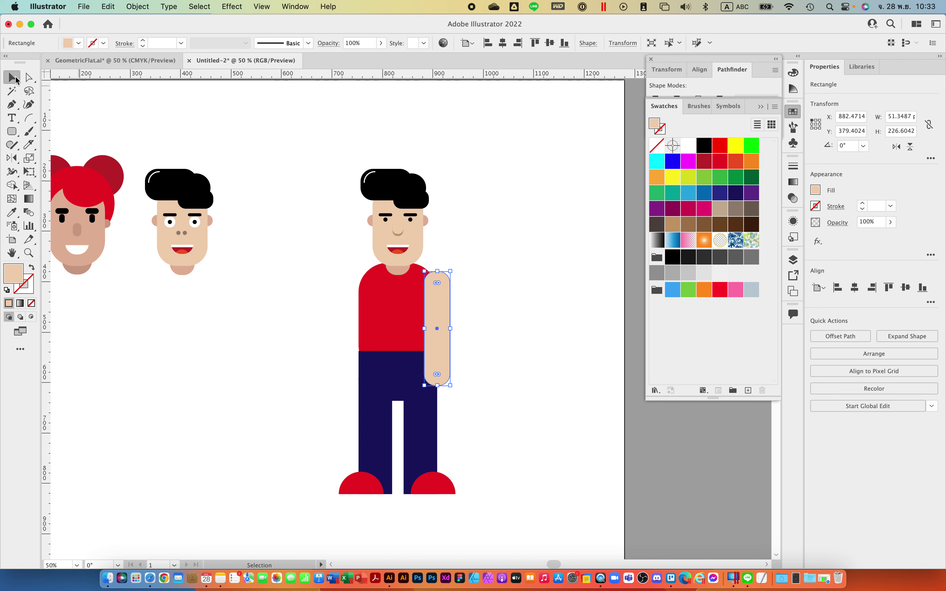
click(480, 287)
Step: Send the arm behind the body and duplicate it onto the left side of the torso
click(441, 301)
right_click(442, 301)
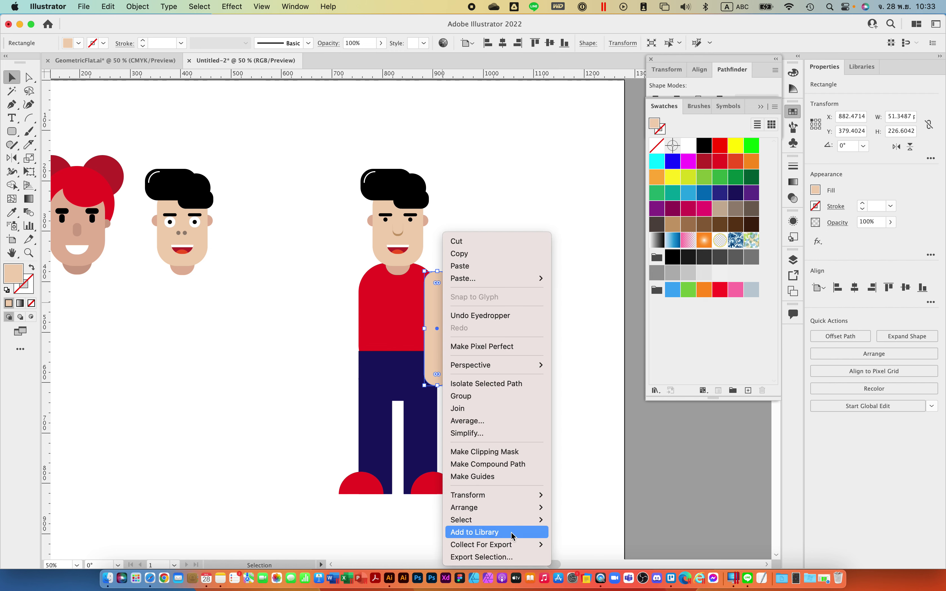
mouse_move(520, 508)
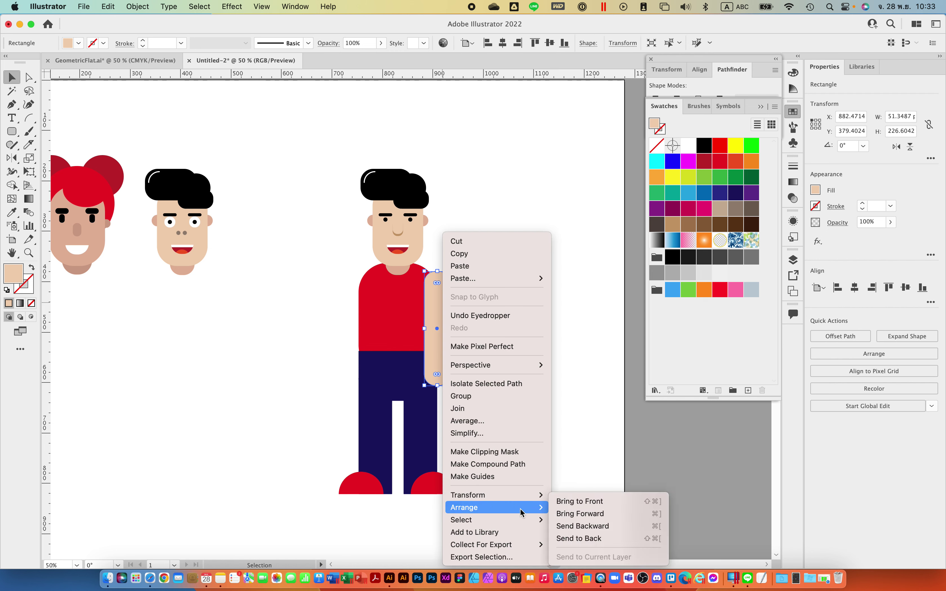
click(587, 538)
click(486, 355)
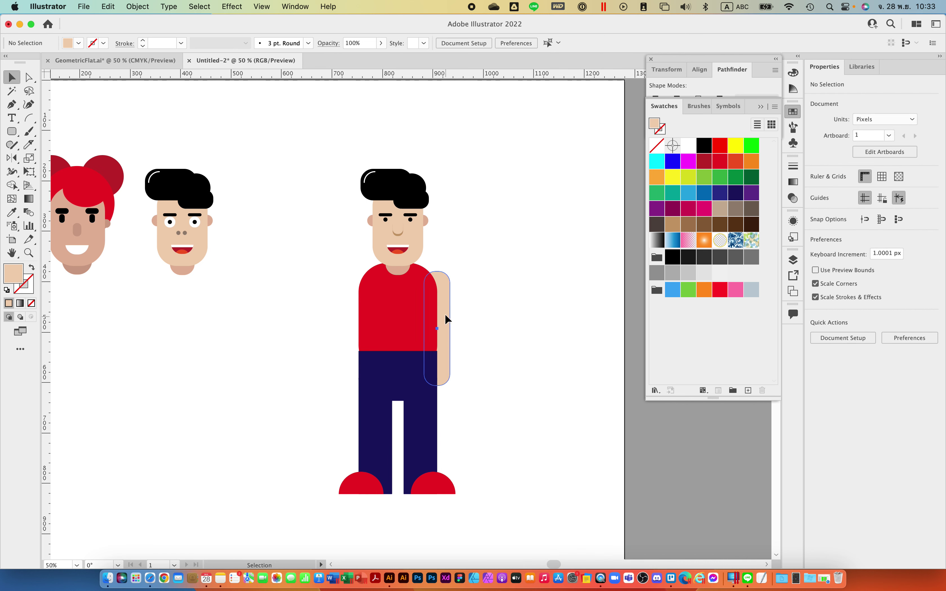
drag(445, 314, 371, 315)
click(519, 301)
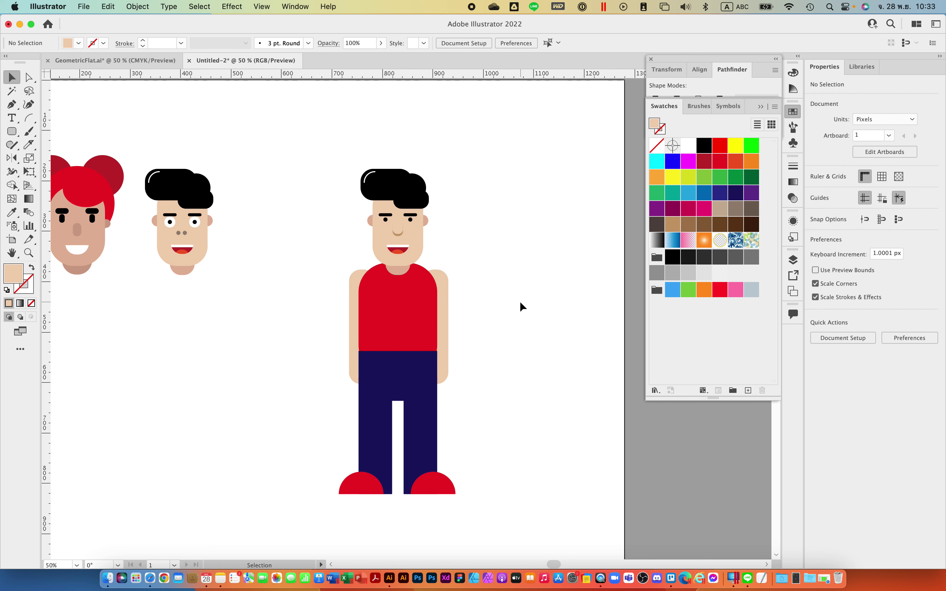
Step: Recolour both arms with the darker skin tone sampled from the ear
click(443, 303)
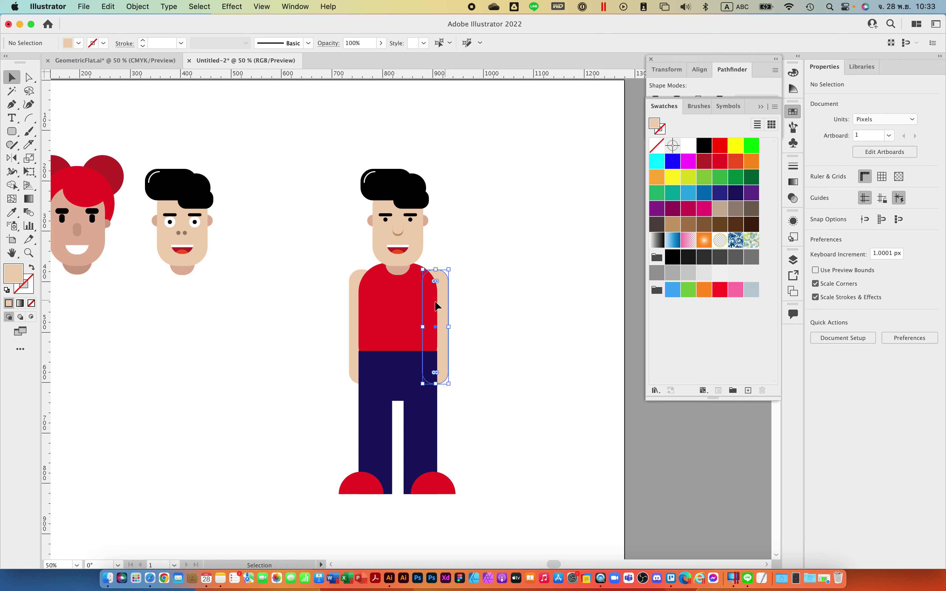
shift+click(355, 303)
click(12, 212)
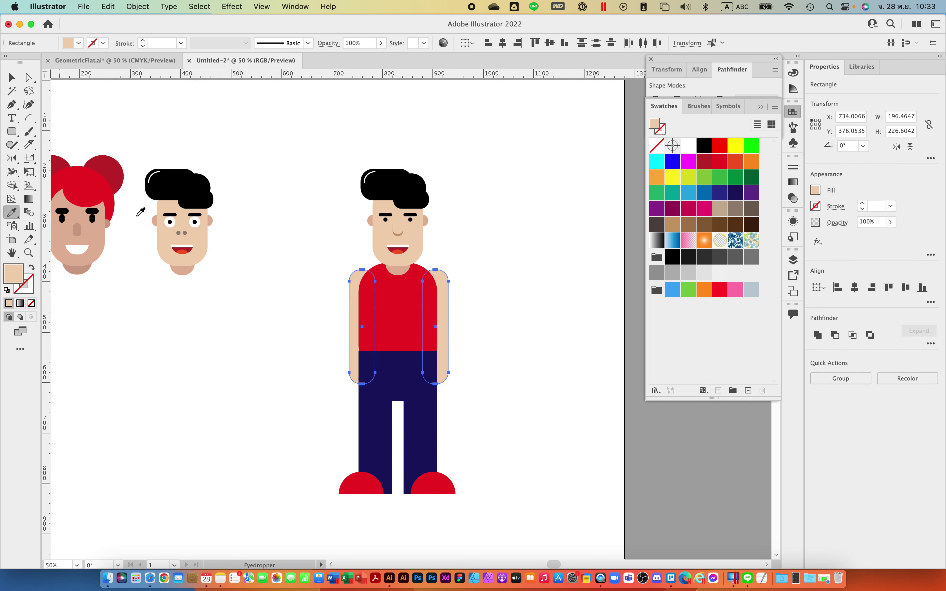
click(371, 218)
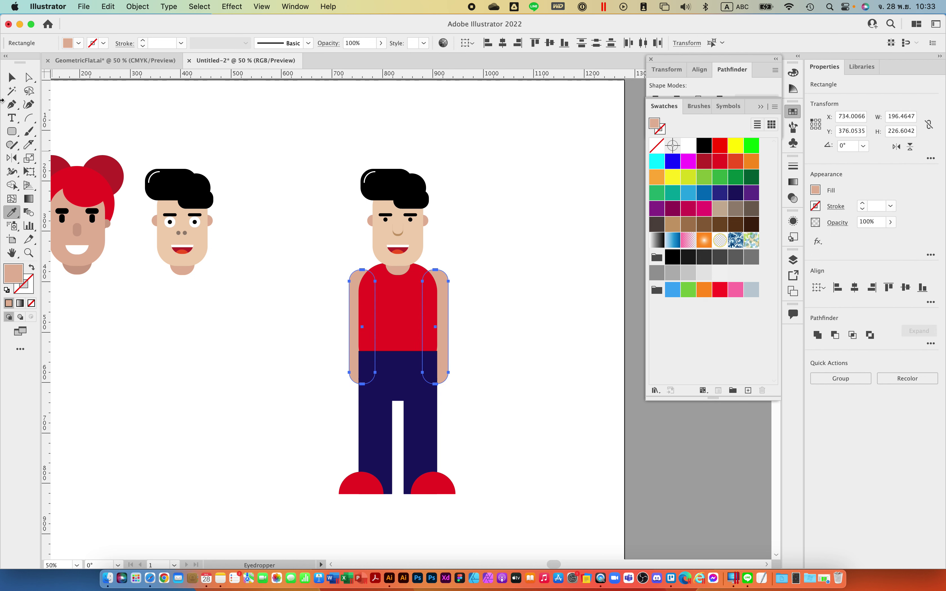
key(v)
click(275, 169)
Step: Try rotating the right arm outward from the shoulder by about 19.5 degrees, and undo the rotation
key(super+equal)
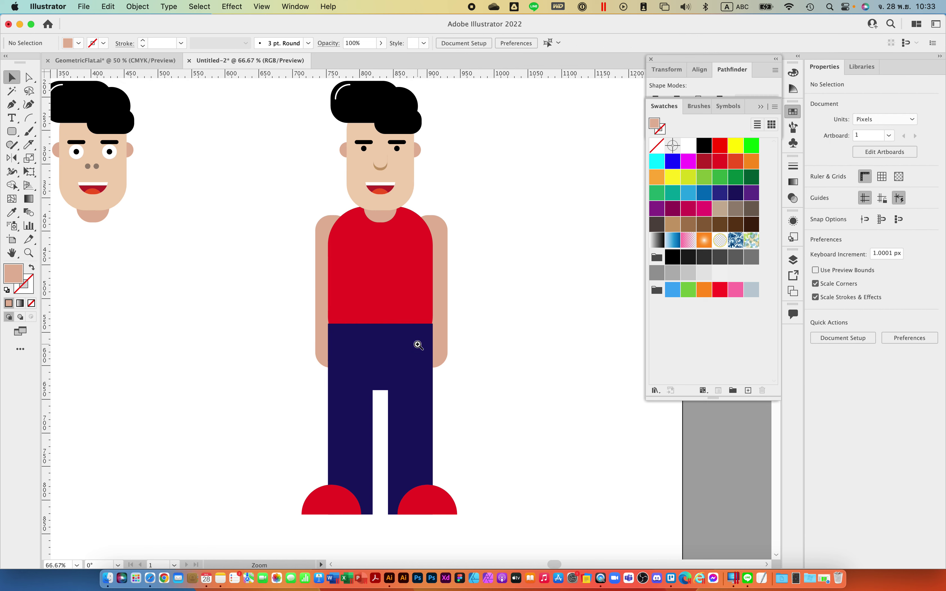
key(super+equal)
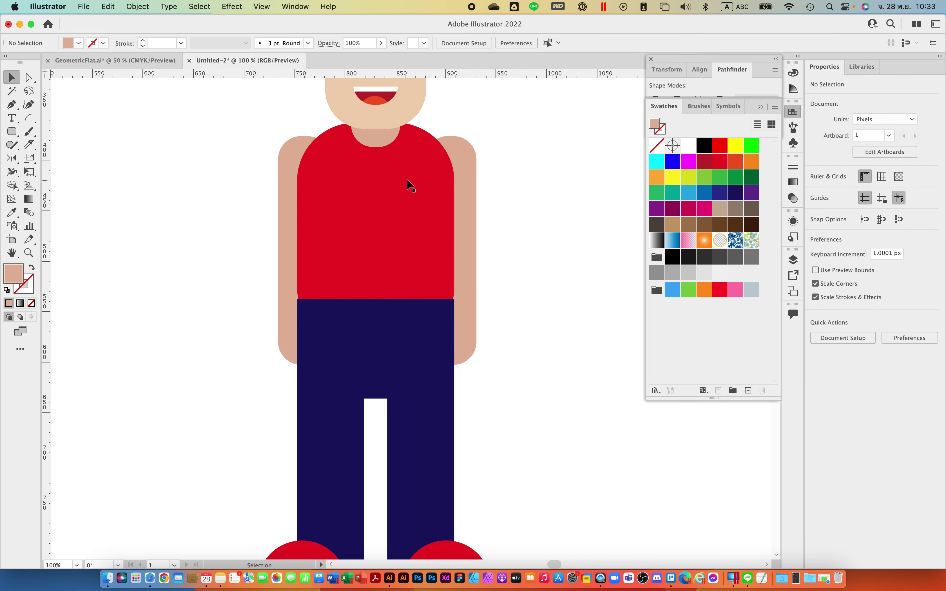
alt+super+click(397, 236)
scroll(403, 270, down, 3)
scroll(404, 270, right, 3)
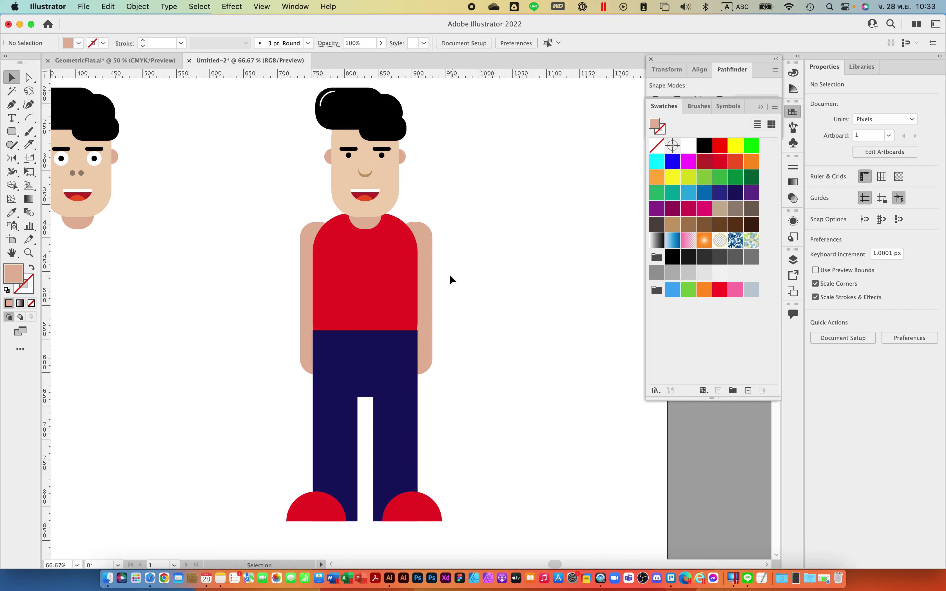
click(430, 275)
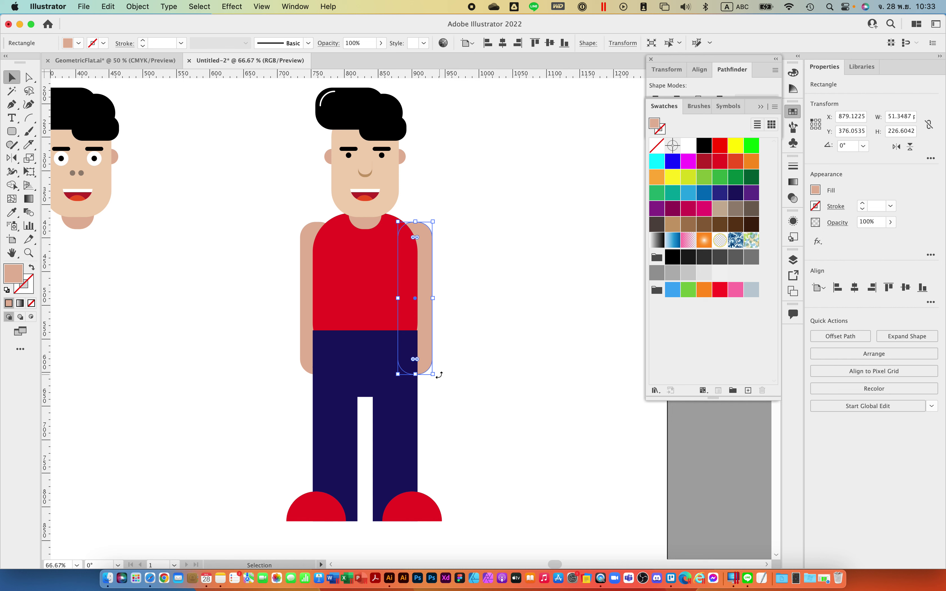
drag(439, 375, 442, 328)
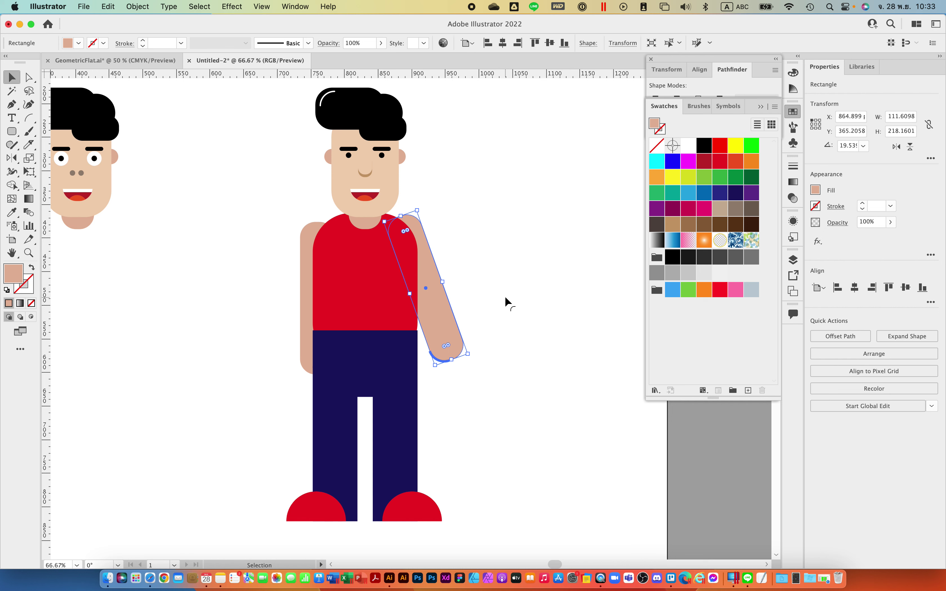
click(500, 303)
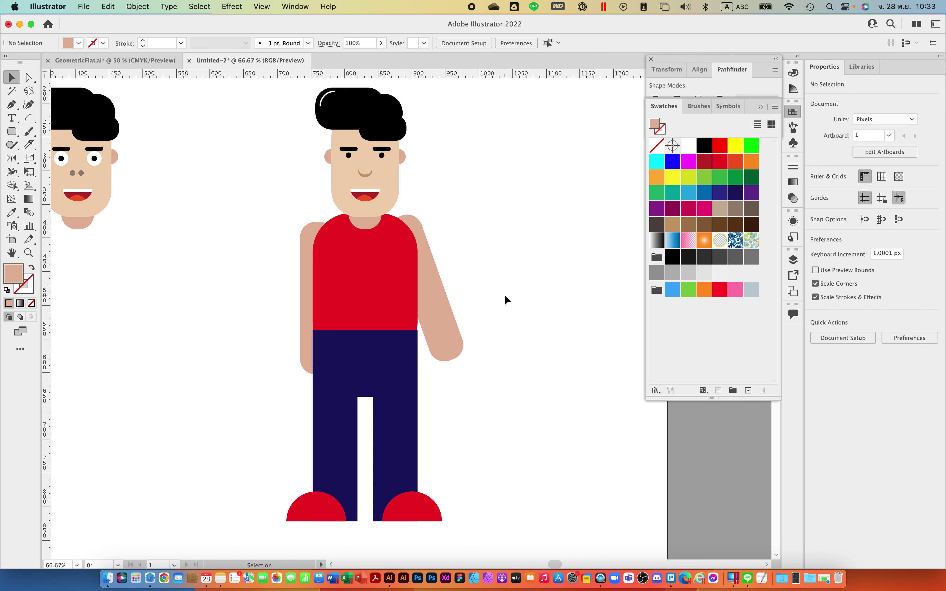
click(442, 308)
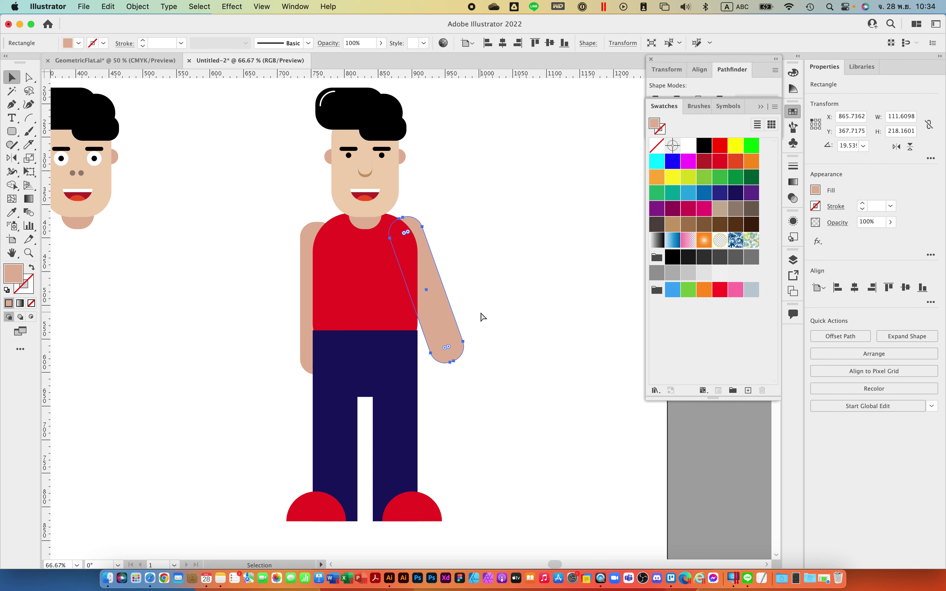
key(ctrl+z)
click(469, 302)
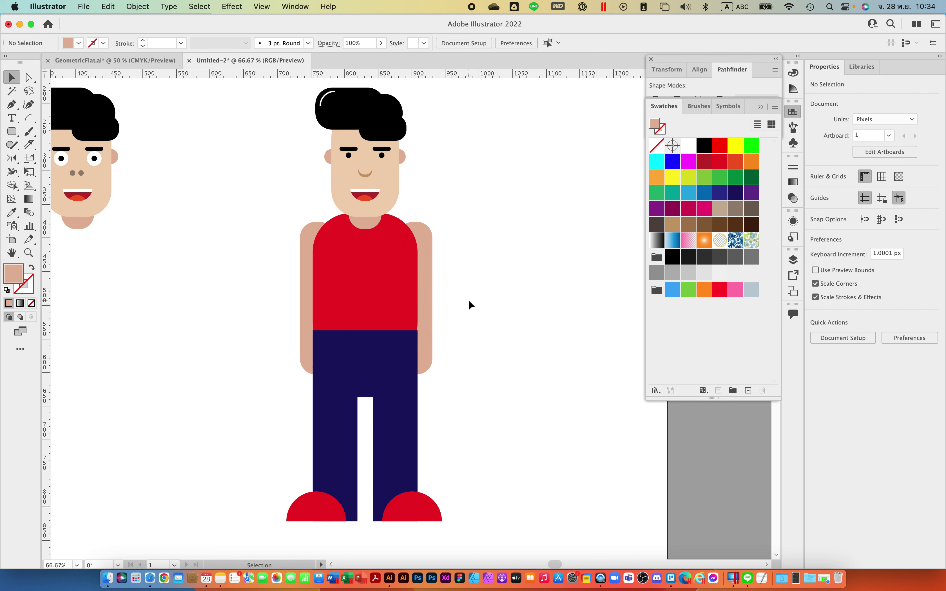
Step: Move the right arm horizontally outward until it stands clear of the torso
click(430, 289)
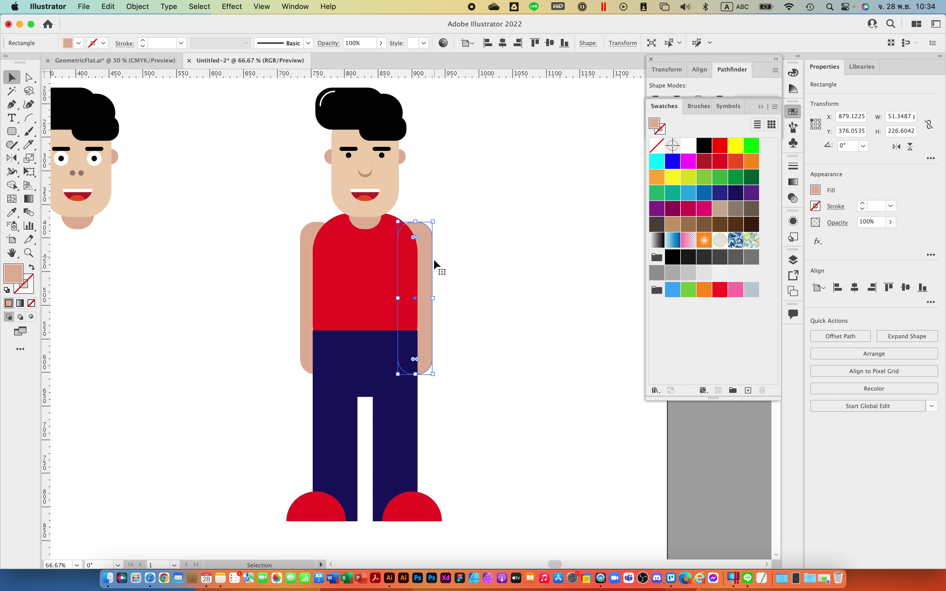
click(469, 244)
click(425, 264)
drag(425, 254, 464, 255)
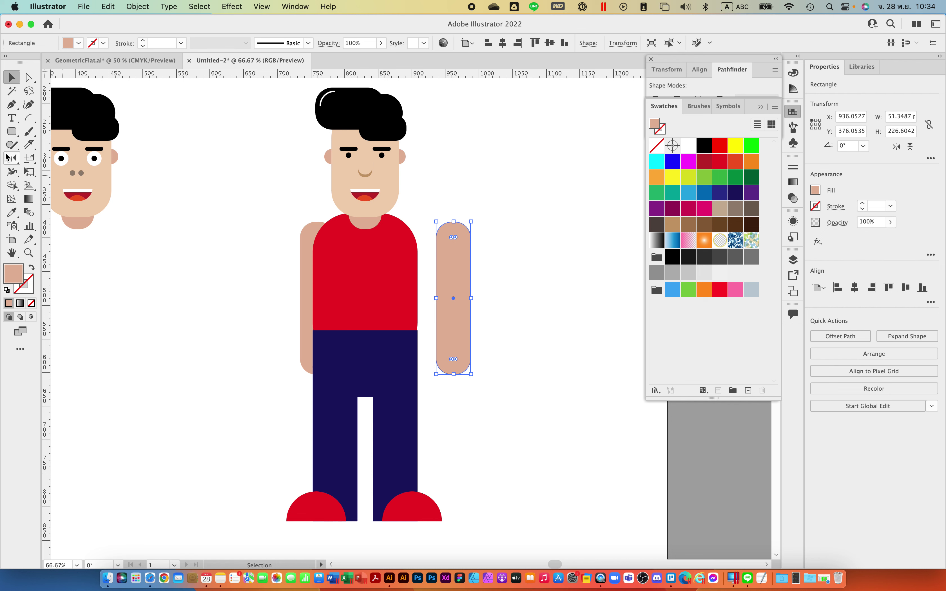
Step: Cut freehand through the detached right arm with the Eraser tool and erase the small leftover fragment near its upper end
click(35, 150)
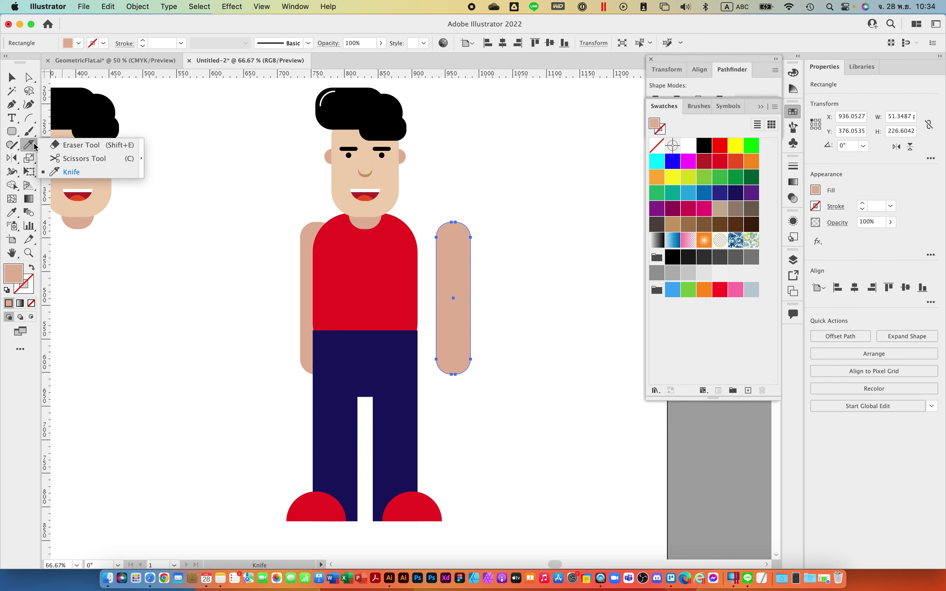
click(45, 144)
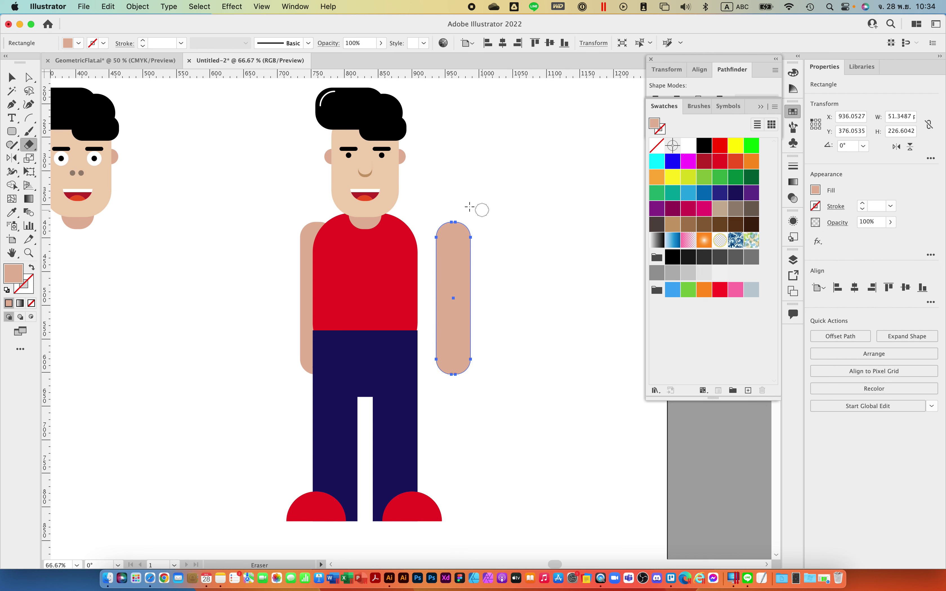
mouse_move(456, 222)
mouse_down()
mouse_move(491, 222)
mouse_move(462, 230)
mouse_move(459, 222)
mouse_move(459, 268)
mouse_move(435, 313)
mouse_up()
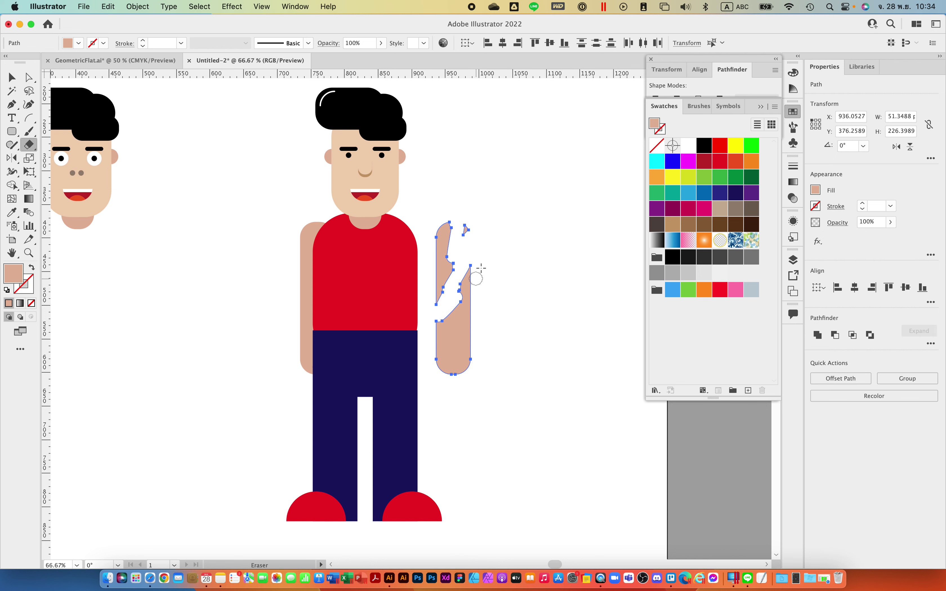
click(30, 146)
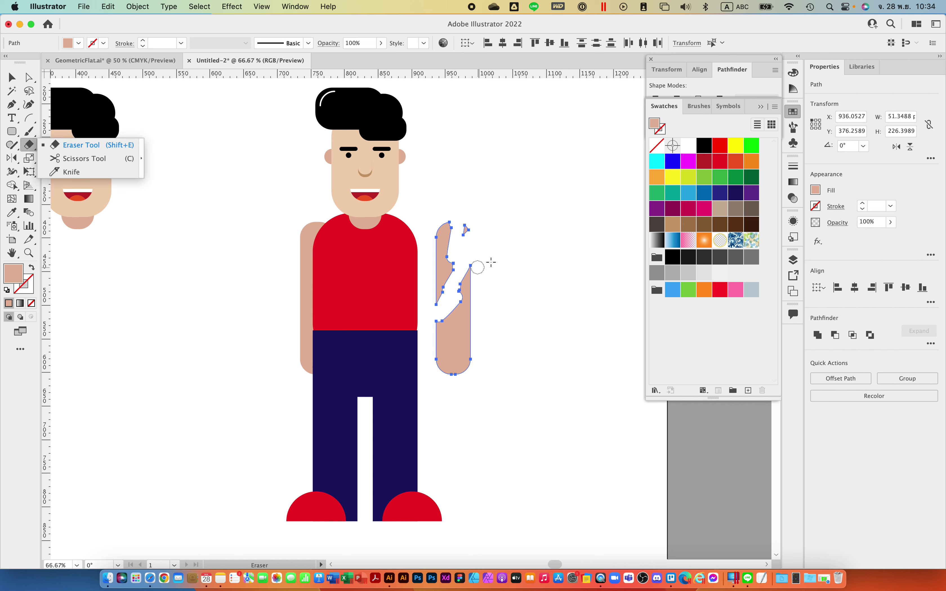
click(465, 229)
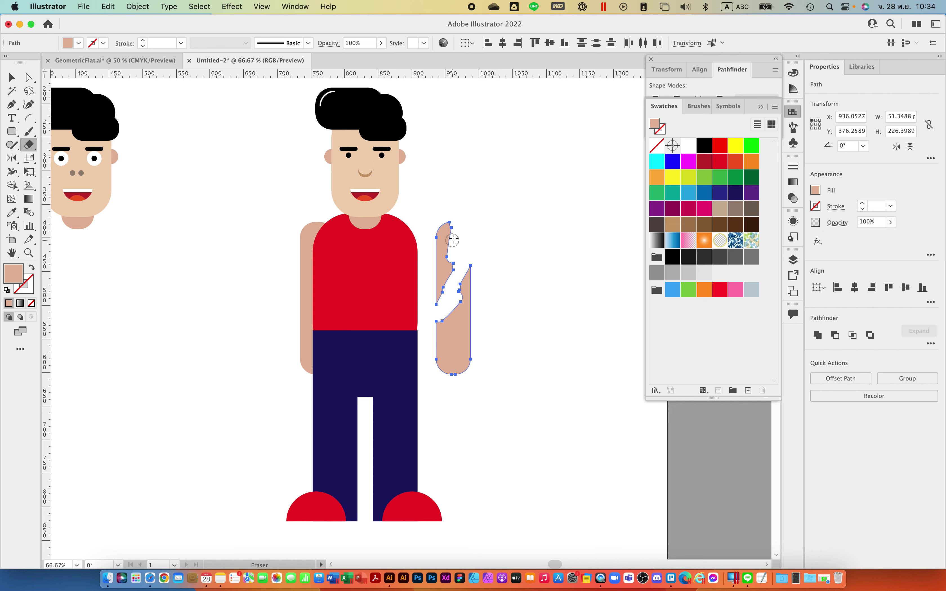
Step: Undo all the Eraser cuts made on the detached right arm
drag(454, 237, 451, 246)
key(super+z)
key(super+z)
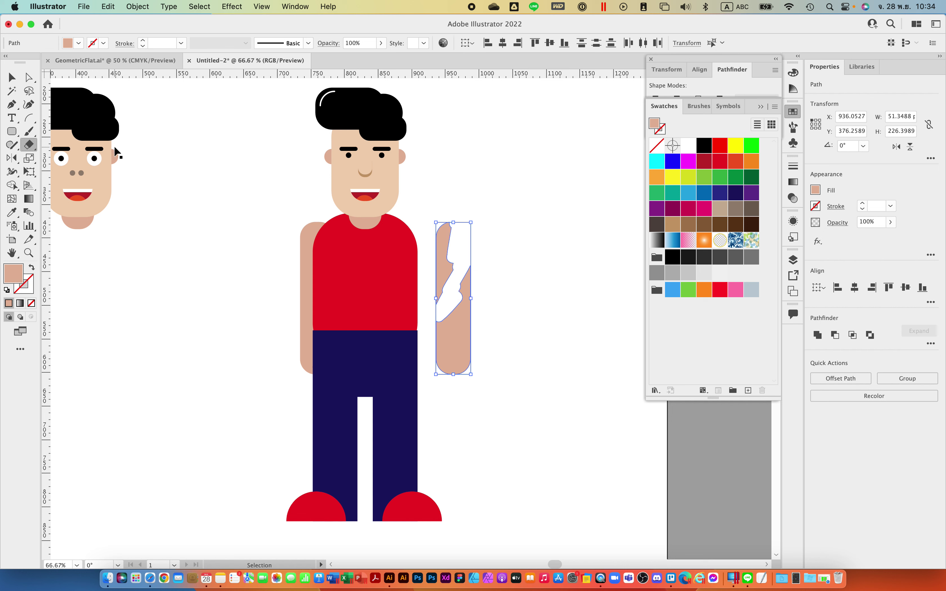
key(super+z)
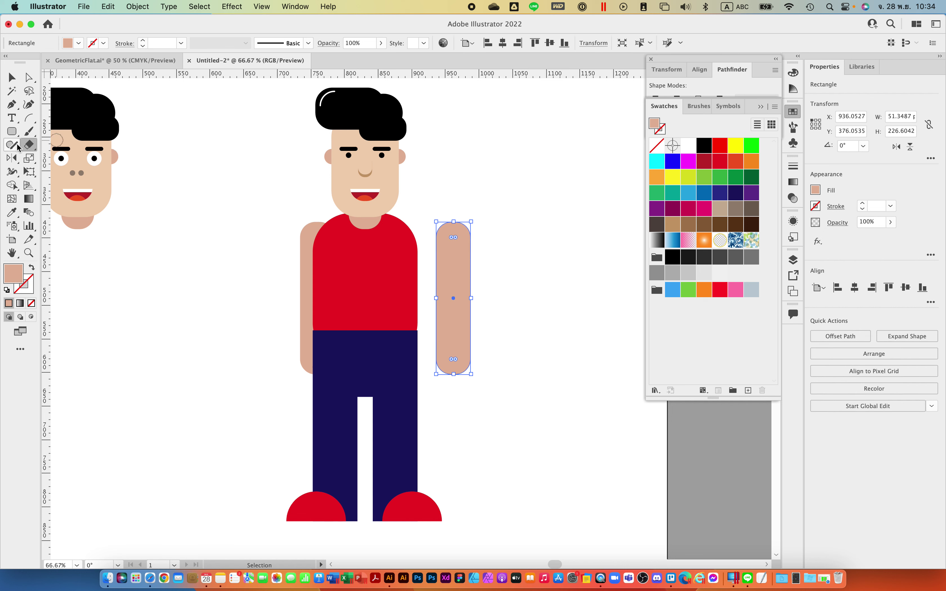
Step: Split the detached right arm lengthwise with the Scissors tool at its upper and lower anchor points farther from the torso
click(29, 147)
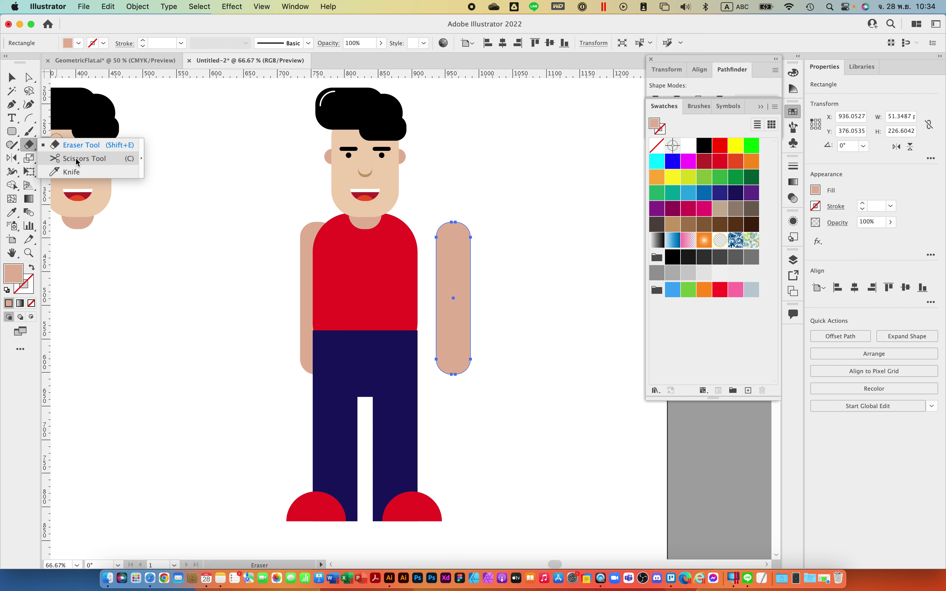
click(78, 162)
click(32, 147)
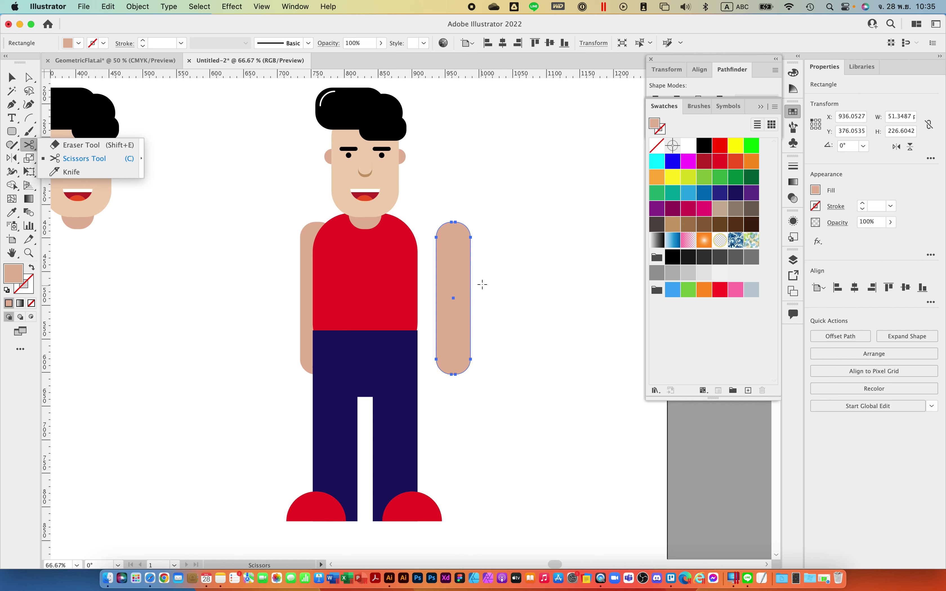
click(104, 158)
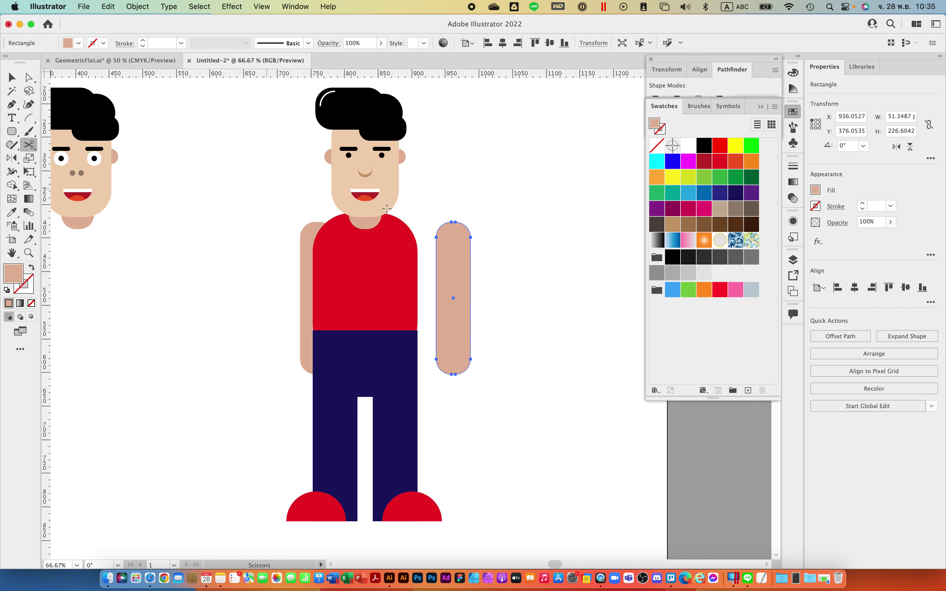
click(454, 222)
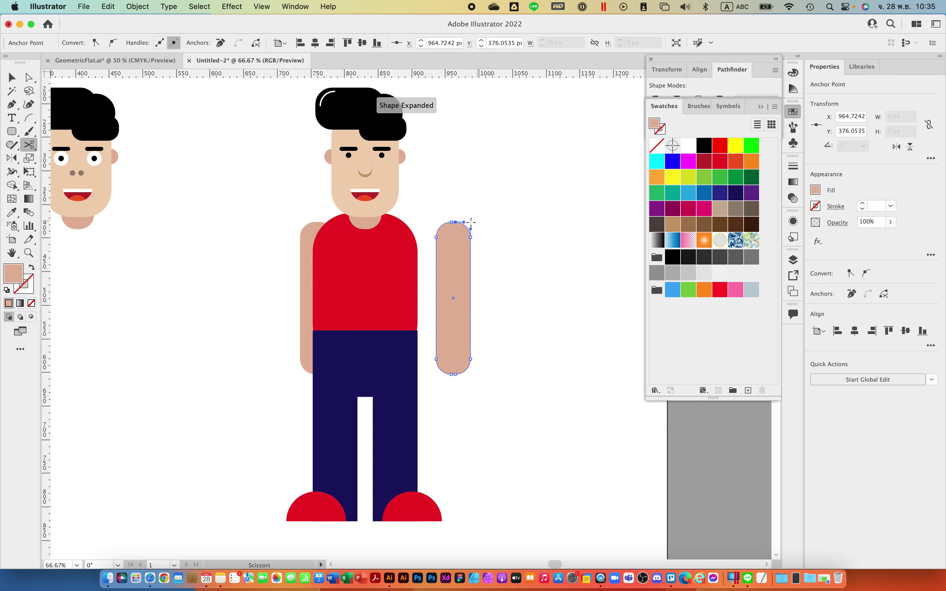
key(super+equal)
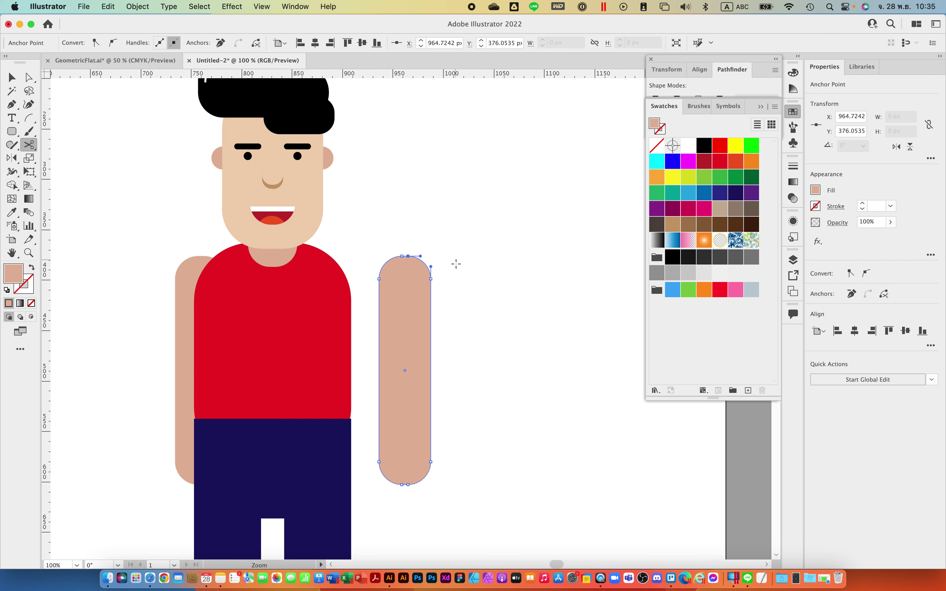
click(408, 485)
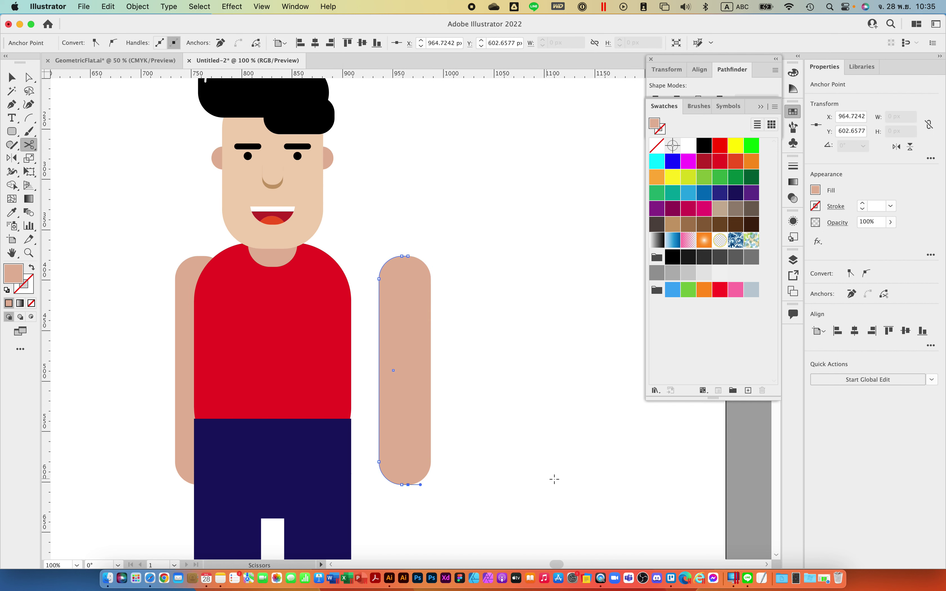
Step: Move the arm's cut-off outer half away, examine the open paths in outline view, and undo the separation
key(v)
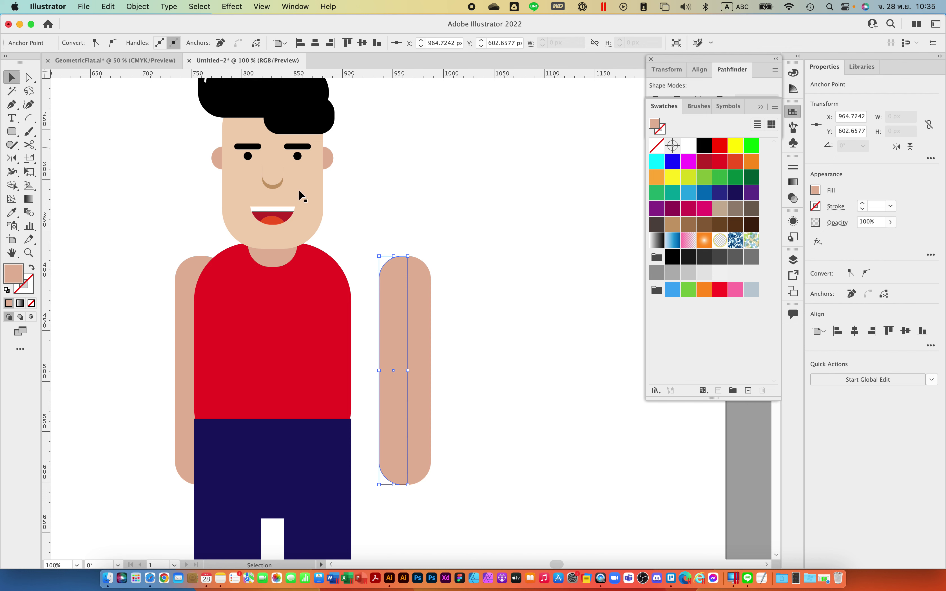
drag(423, 315, 482, 315)
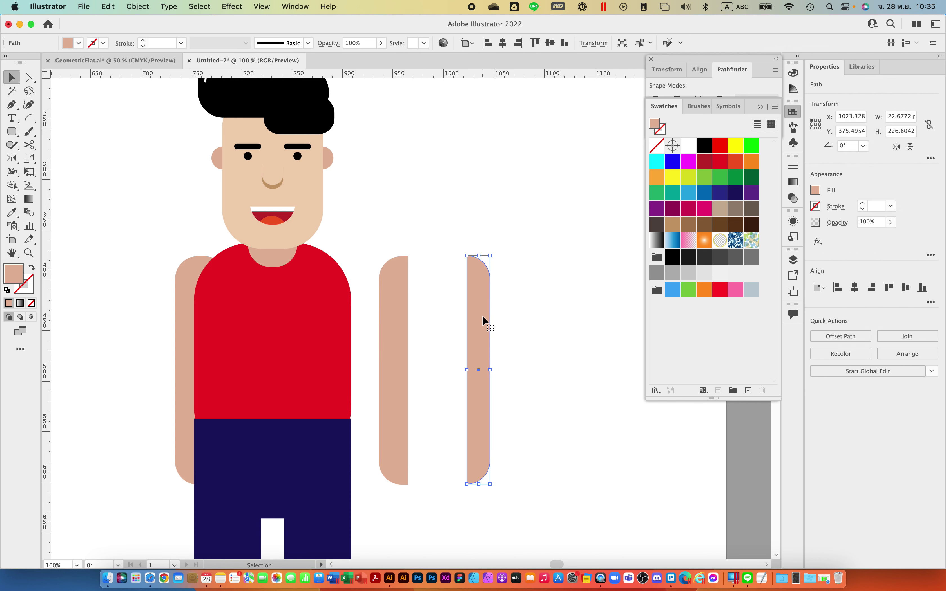
key(super+y)
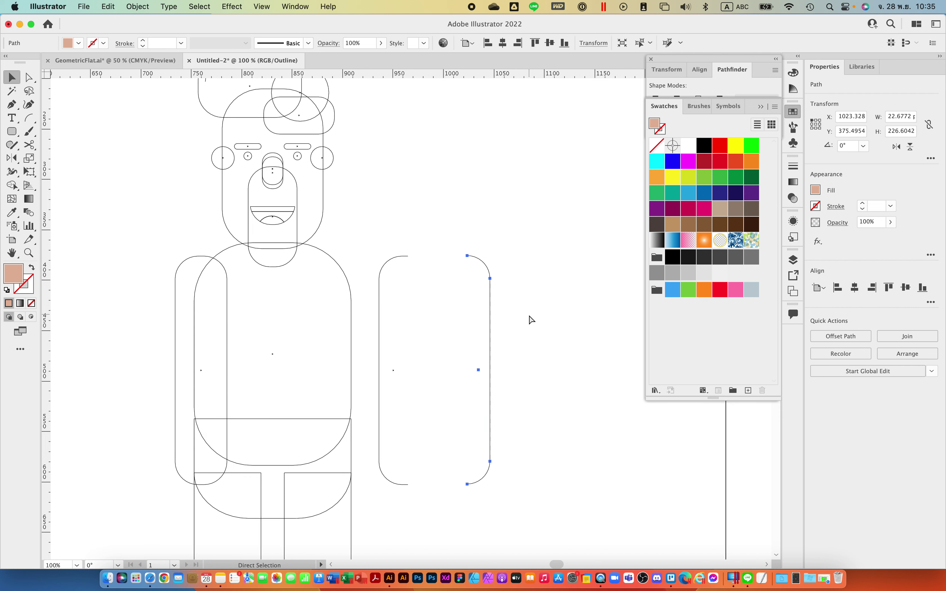
click(526, 321)
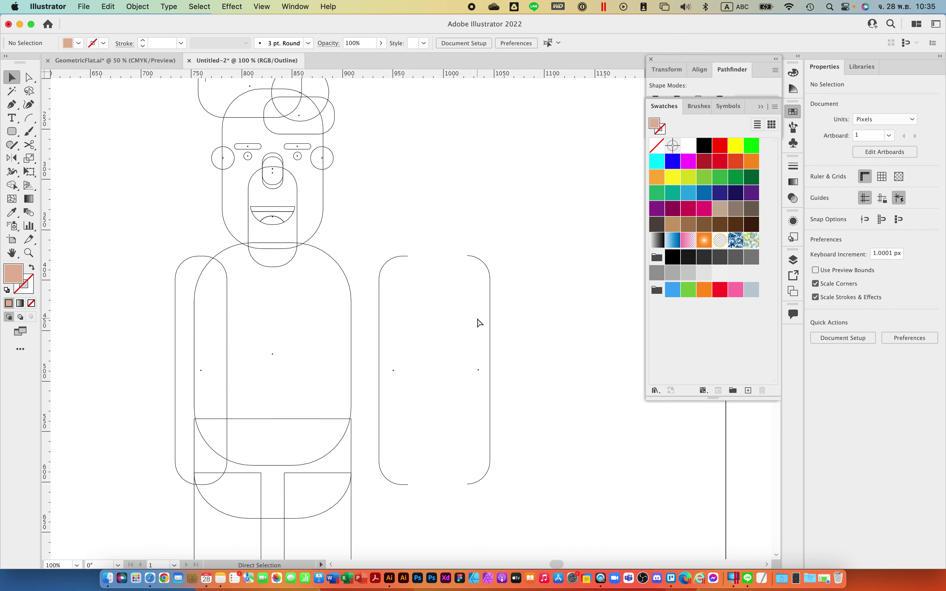
key(super+z)
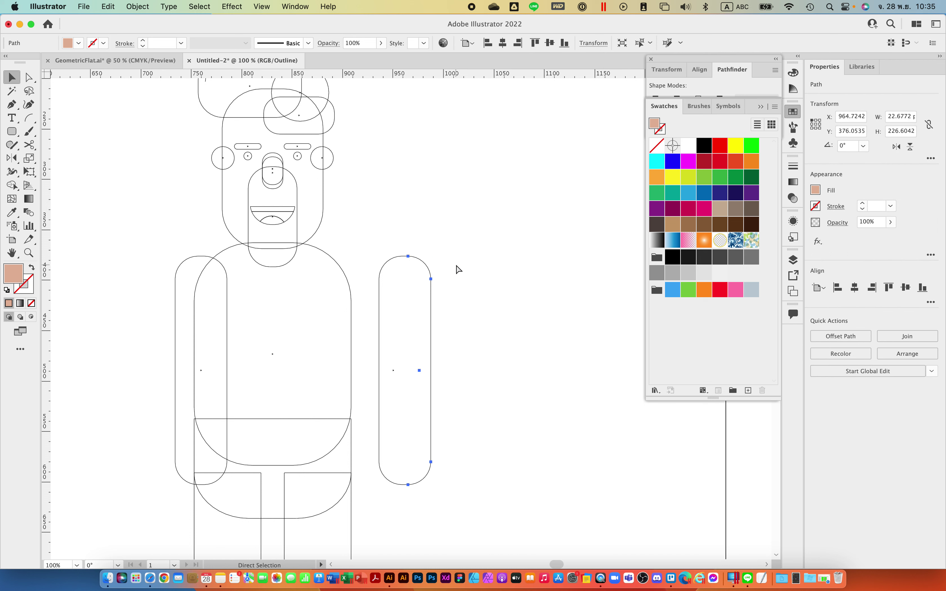
click(469, 274)
click(406, 256)
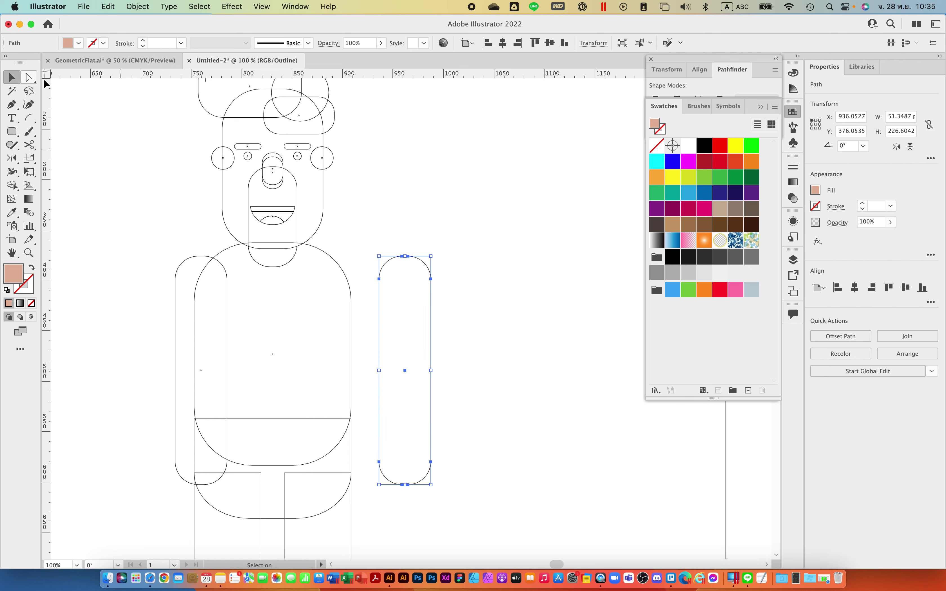
Step: Cut the arm's outline on its upper outer curve with the Scissors tool and pull the loose end anchors apart
click(30, 144)
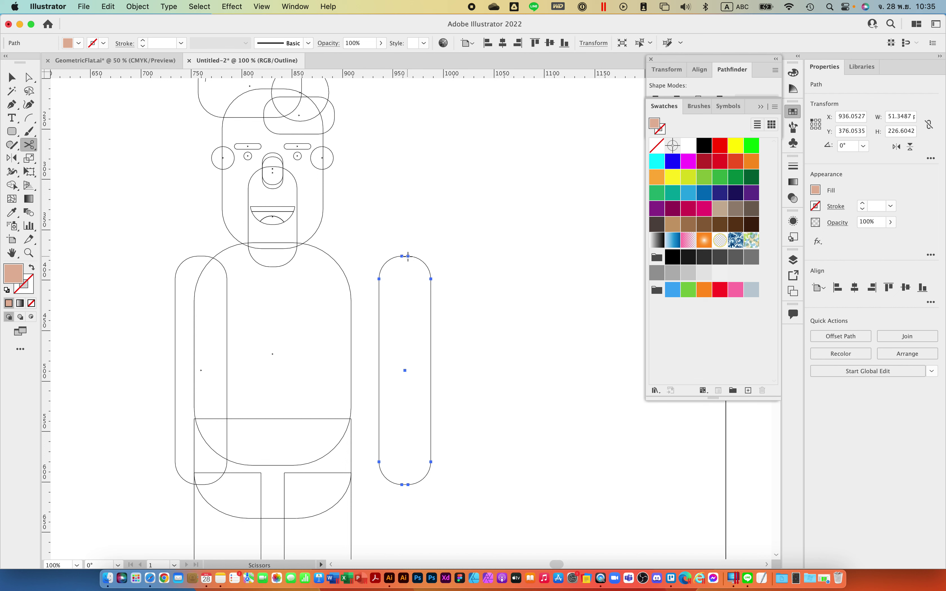
click(423, 260)
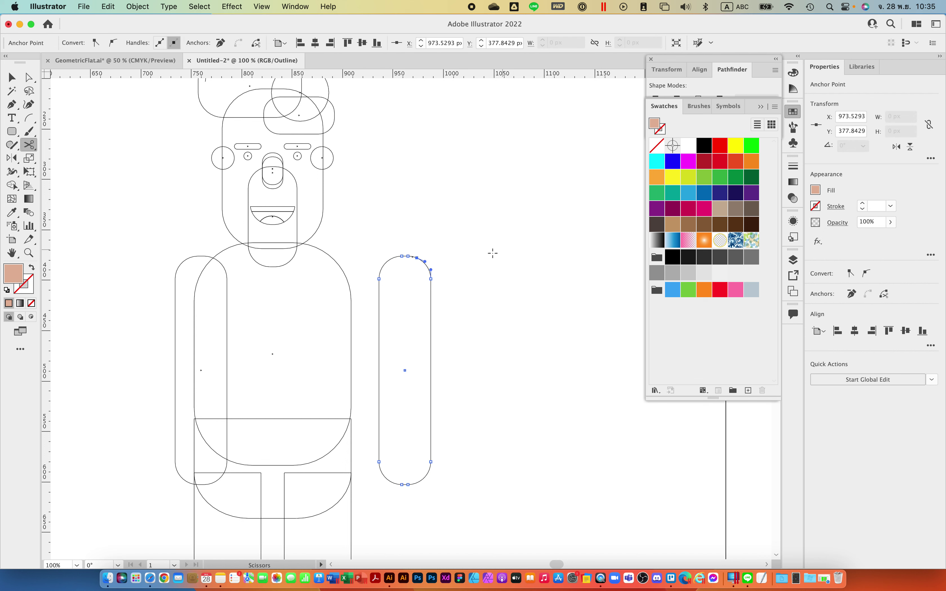
click(30, 78)
click(432, 271)
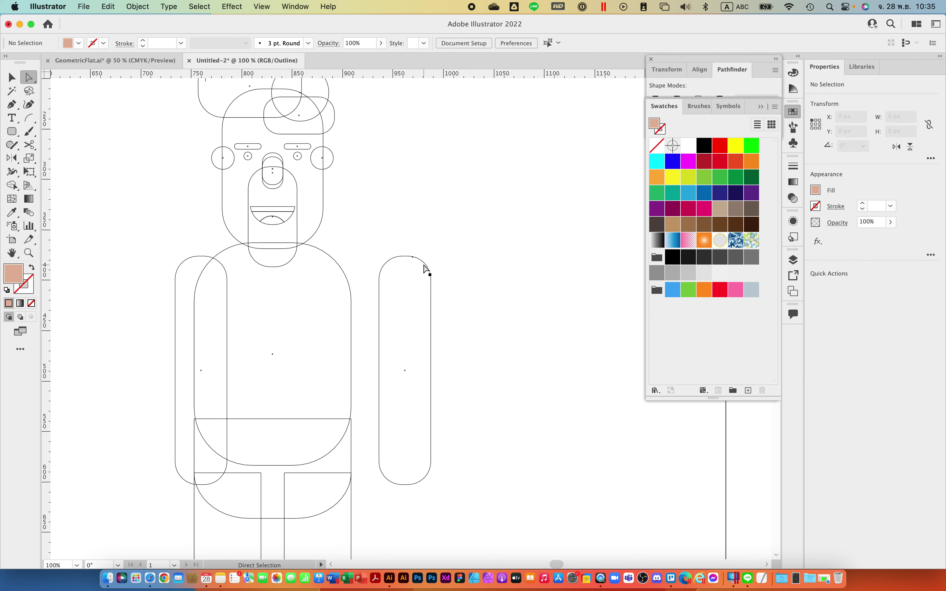
click(425, 261)
drag(424, 261, 446, 194)
click(424, 261)
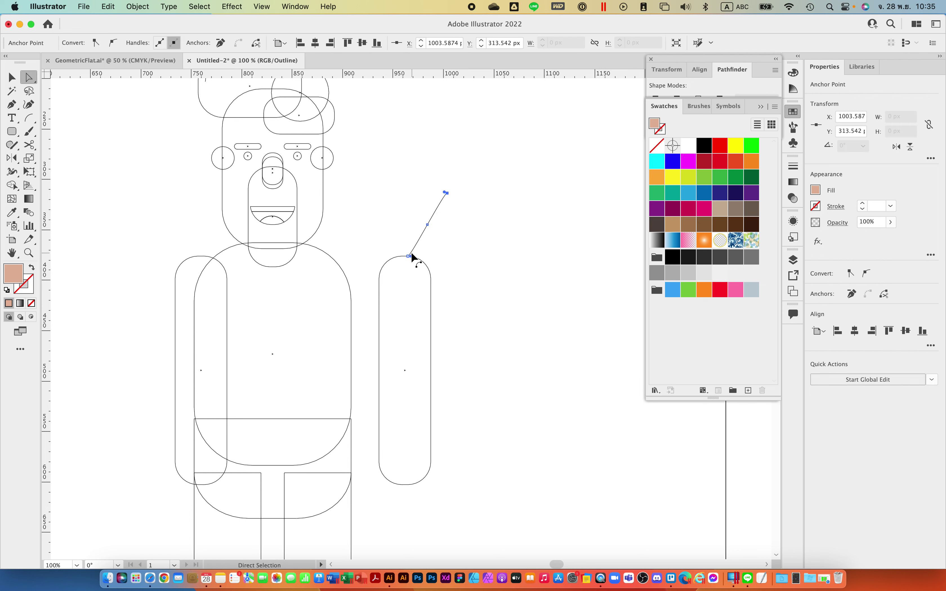
drag(424, 261, 519, 241)
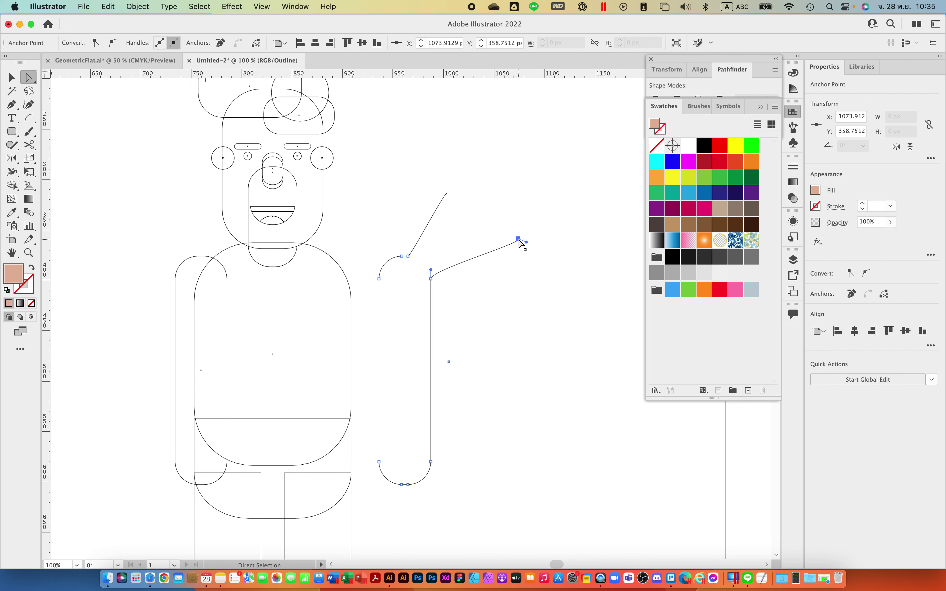
Step: Undo the anchor moves and the cut on the arm's upper outer curve, and deselect the arm
key(super+z)
key(super+z)
key(super+z)
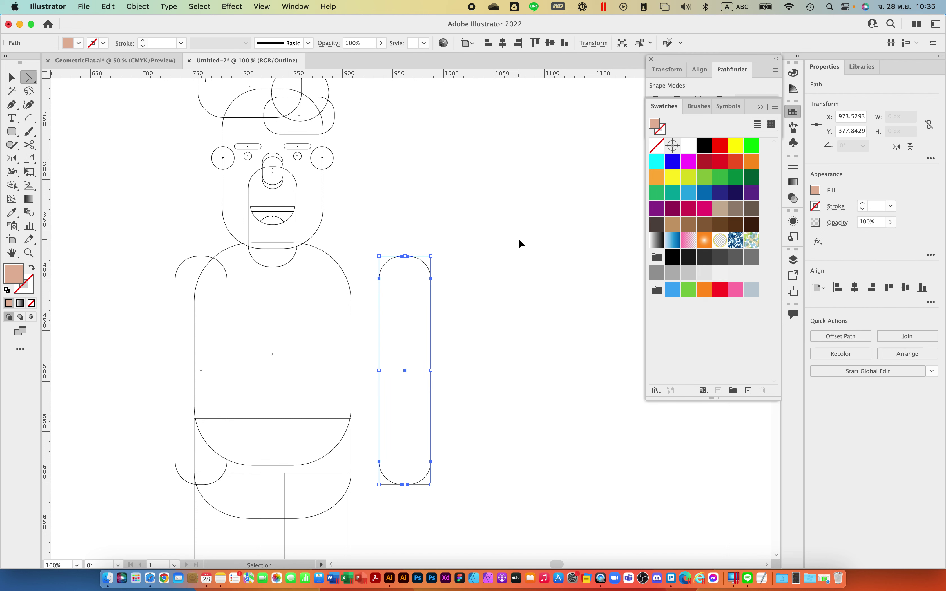
click(488, 258)
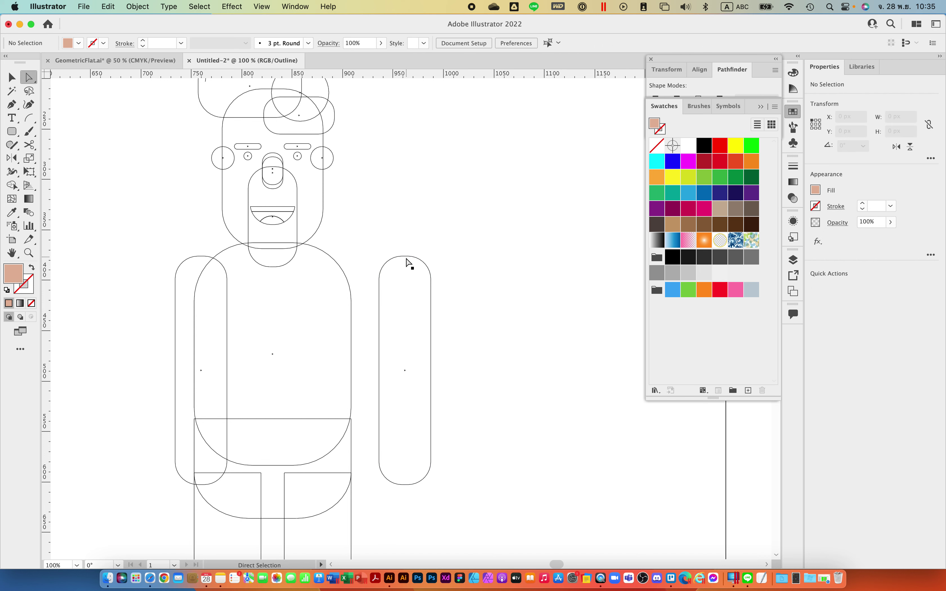
Step: Try to cut the arm's outline at its upper outer anchor point, and return to the filled preview
click(29, 145)
click(407, 258)
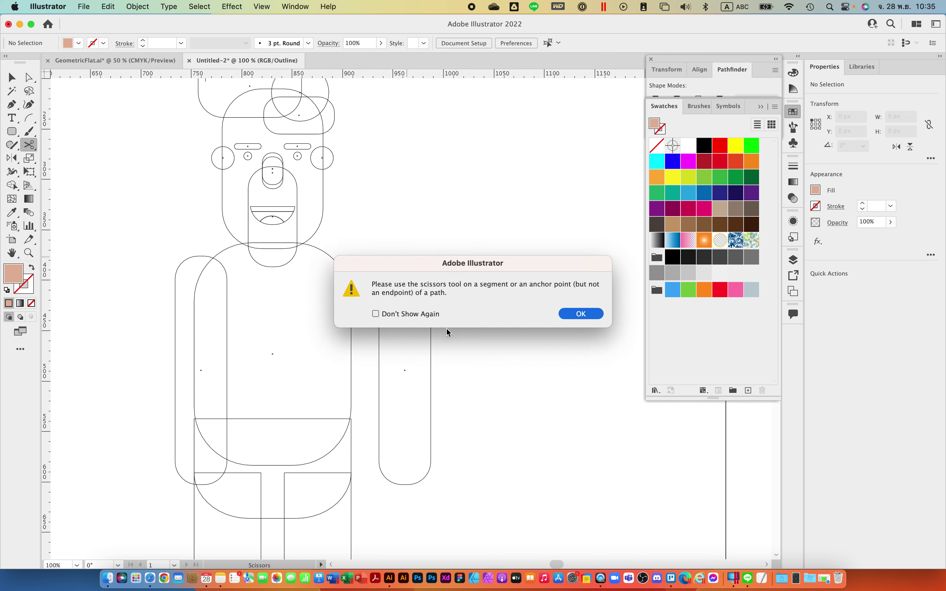
click(581, 313)
key(super+y)
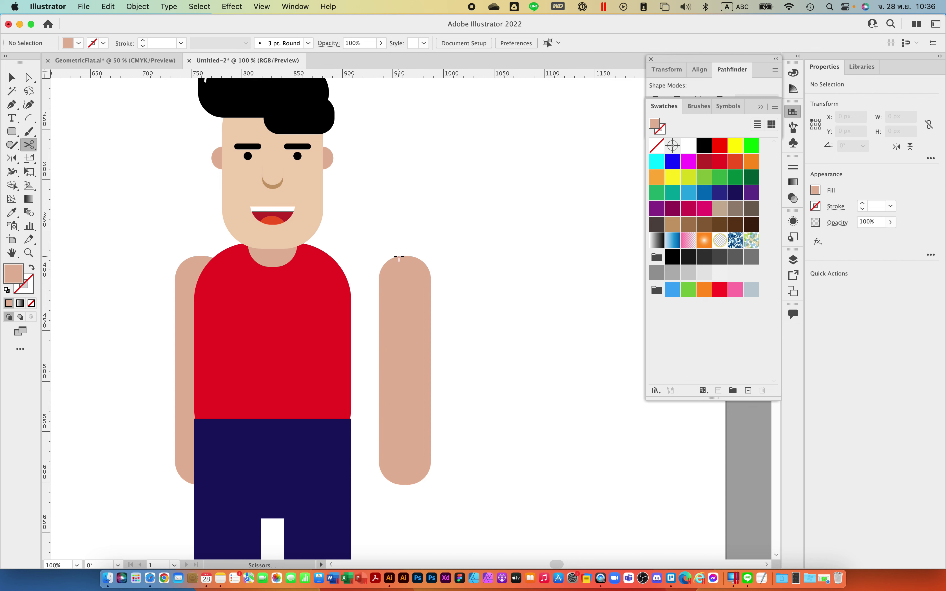
Step: Cut the arm lengthwise with the Scissors tool at its upper and lower anchor points nearer the torso
click(11, 77)
click(428, 342)
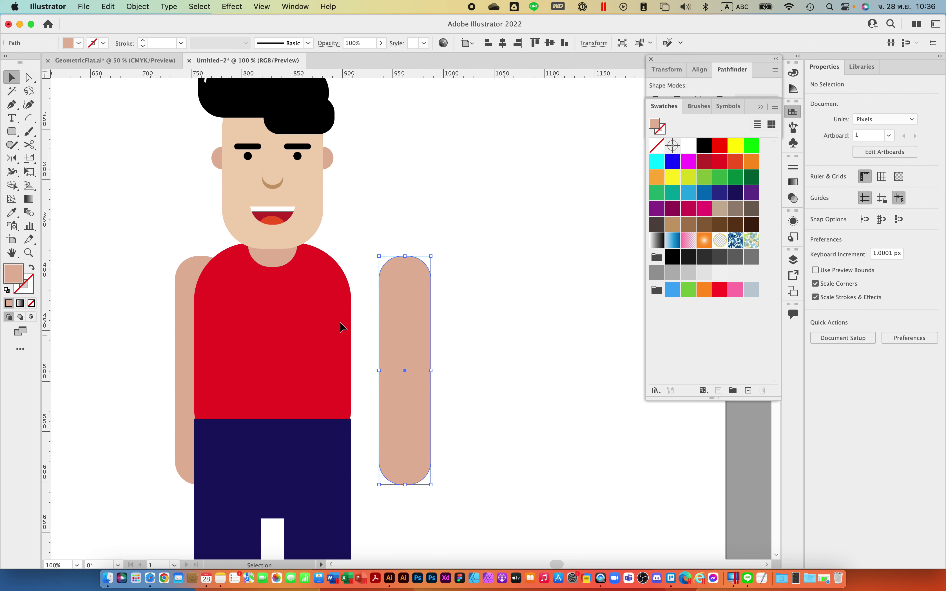
click(29, 145)
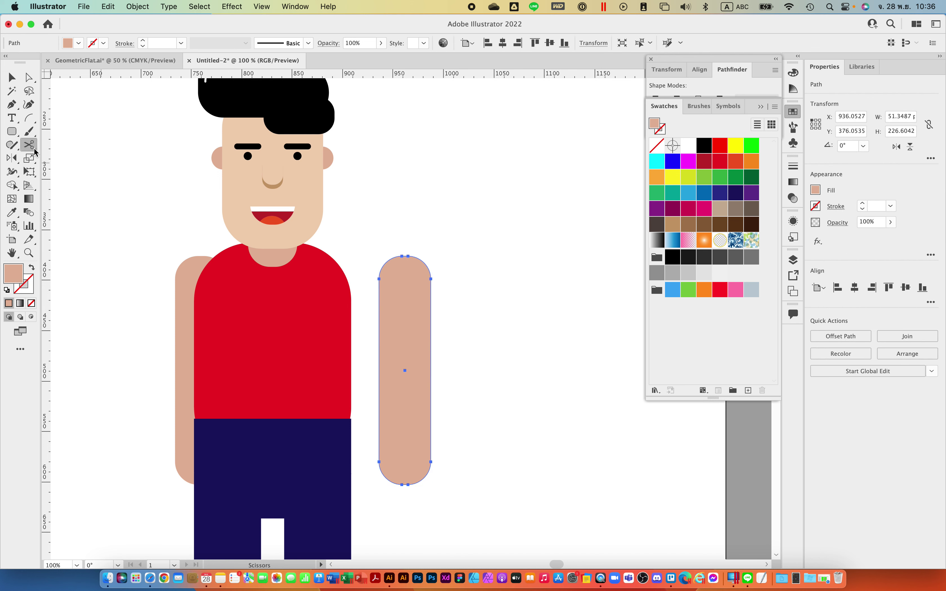
click(409, 256)
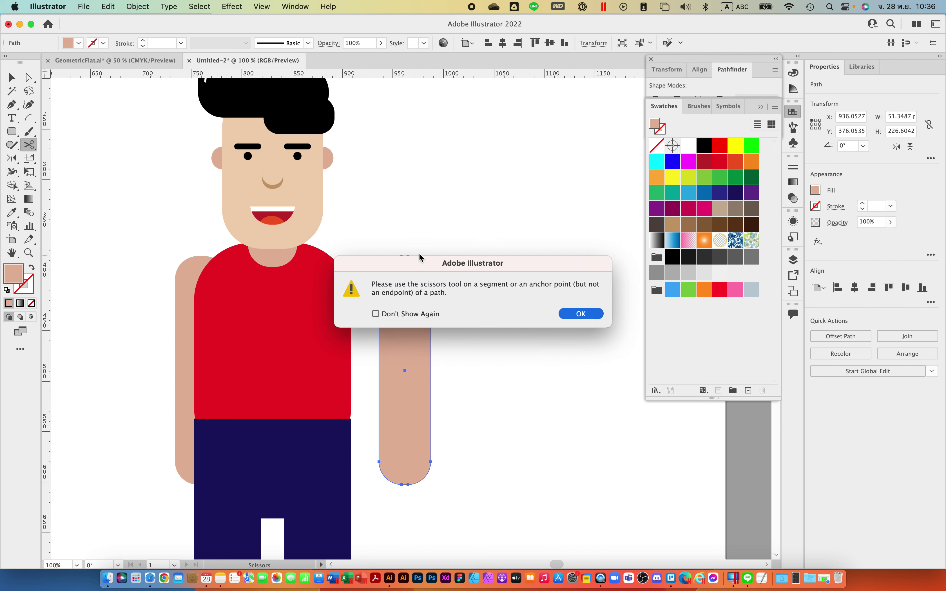
click(580, 314)
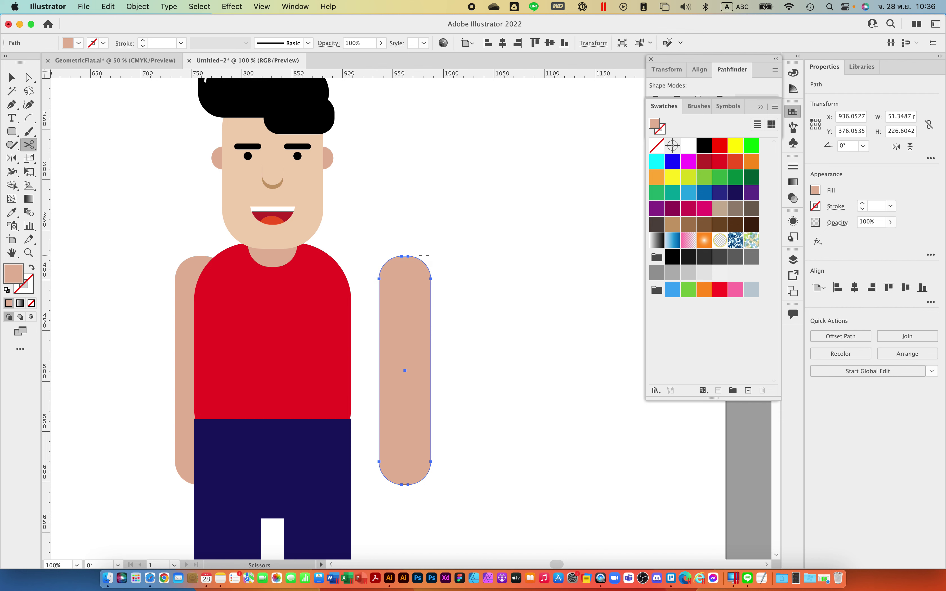
click(402, 256)
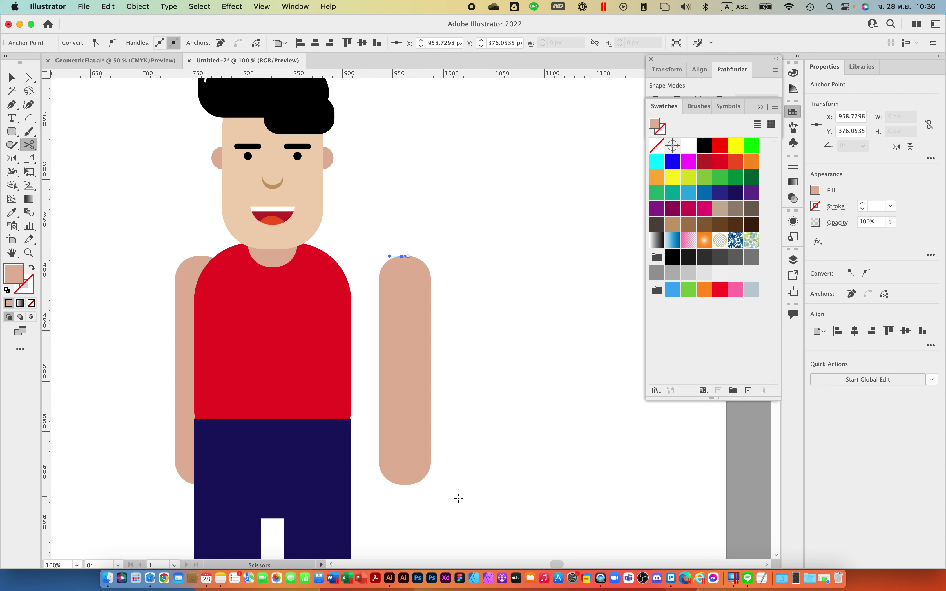
click(402, 484)
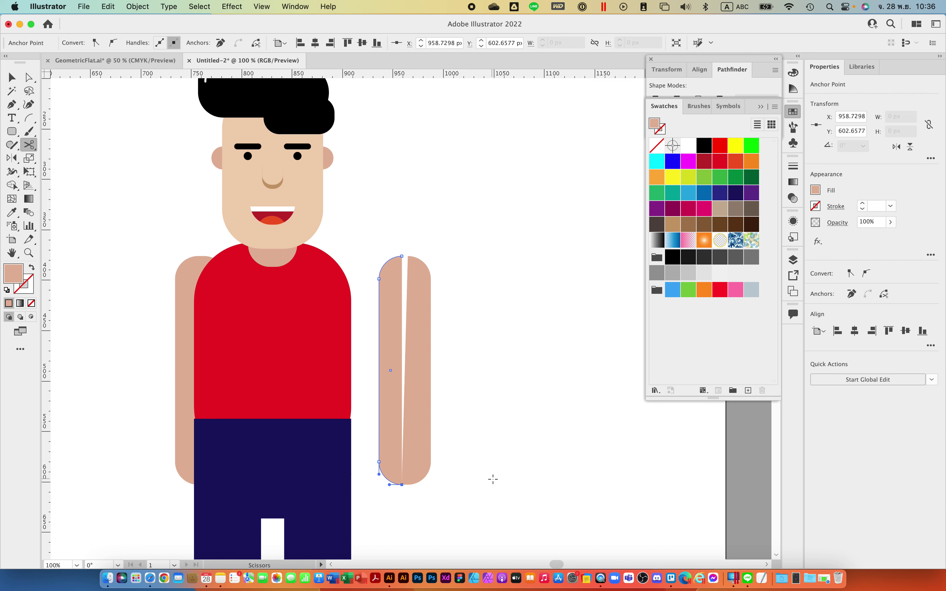
Step: Switch to outline view and move the arm's outer half horizontally away from the inner half
click(14, 75)
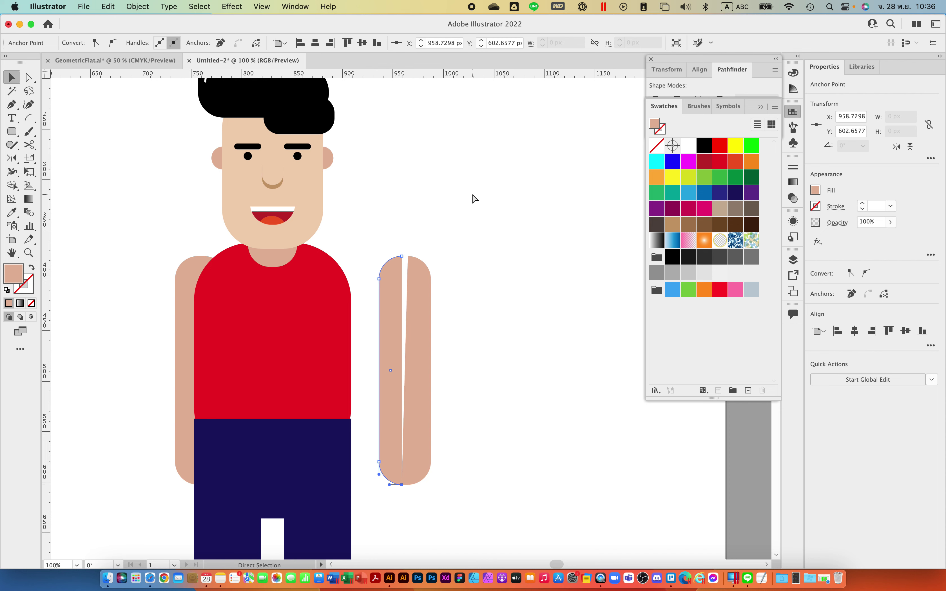
key(super+y)
drag(421, 259, 450, 262)
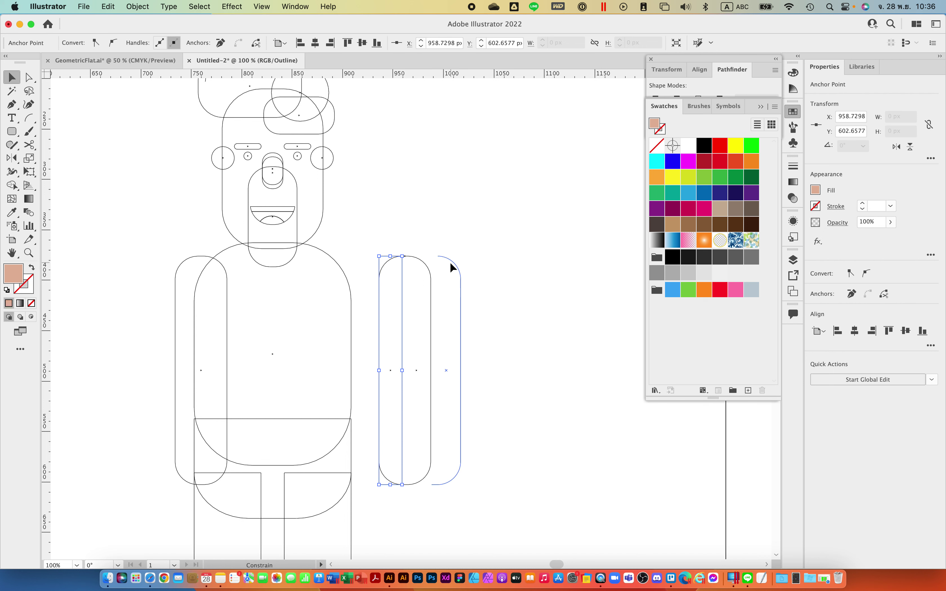
click(448, 264)
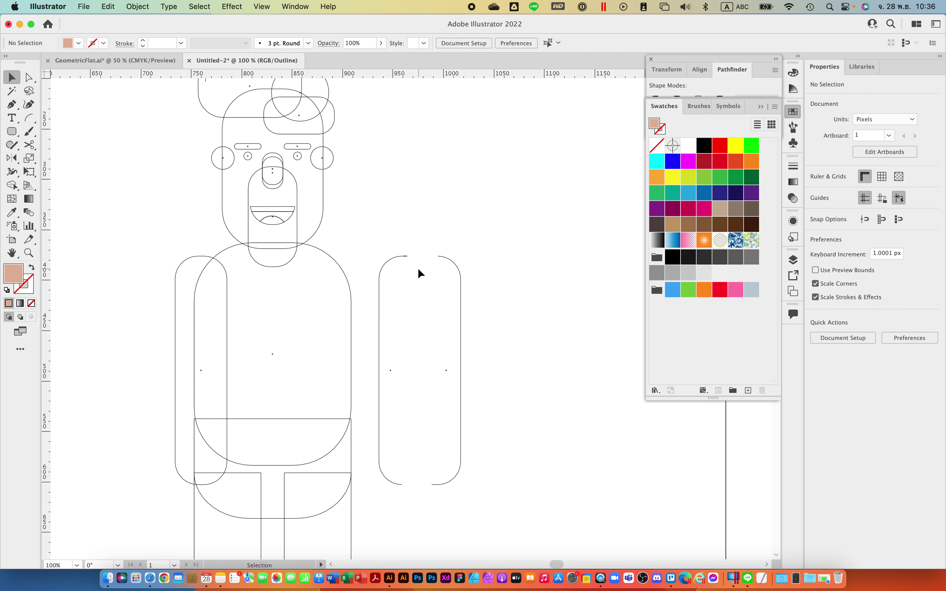
Step: Undo the half's move and all Scissors cuts on the arm, and return to the filled preview
key(super+z)
key(super+z)
key(super+z)
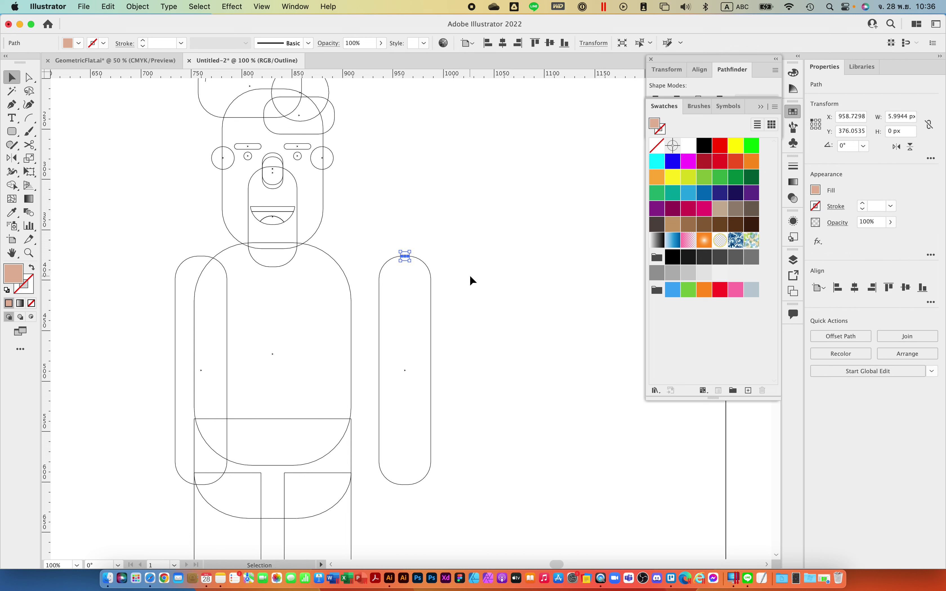
key(super+z)
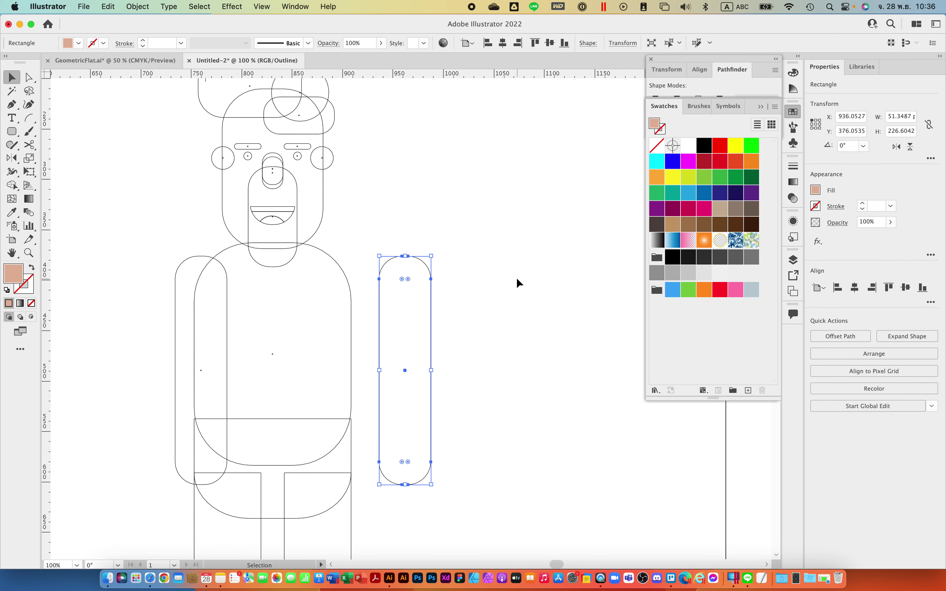
key(super+y)
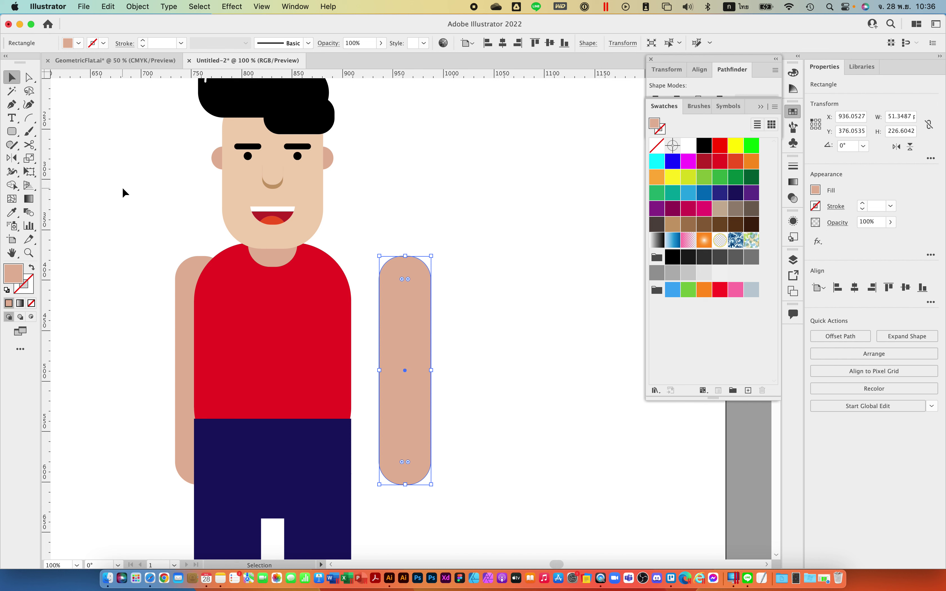
Step: Cut across the detached right arm near its rounded upper end with the Knife tool, and switch to outline view
drag(30, 145, 89, 174)
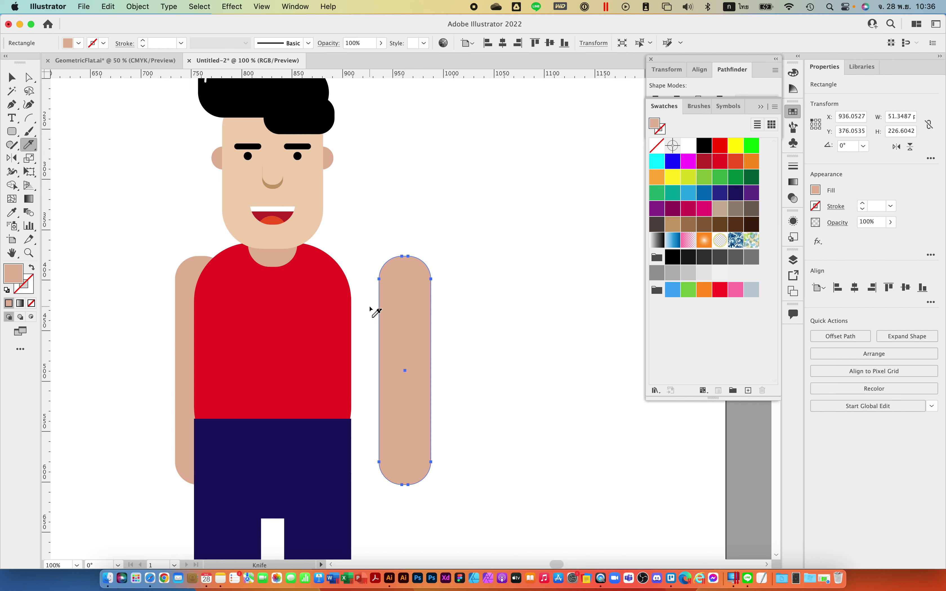
mouse_move(371, 309)
mouse_down()
mouse_move(570, 295)
mouse_move(560, 296)
mouse_up()
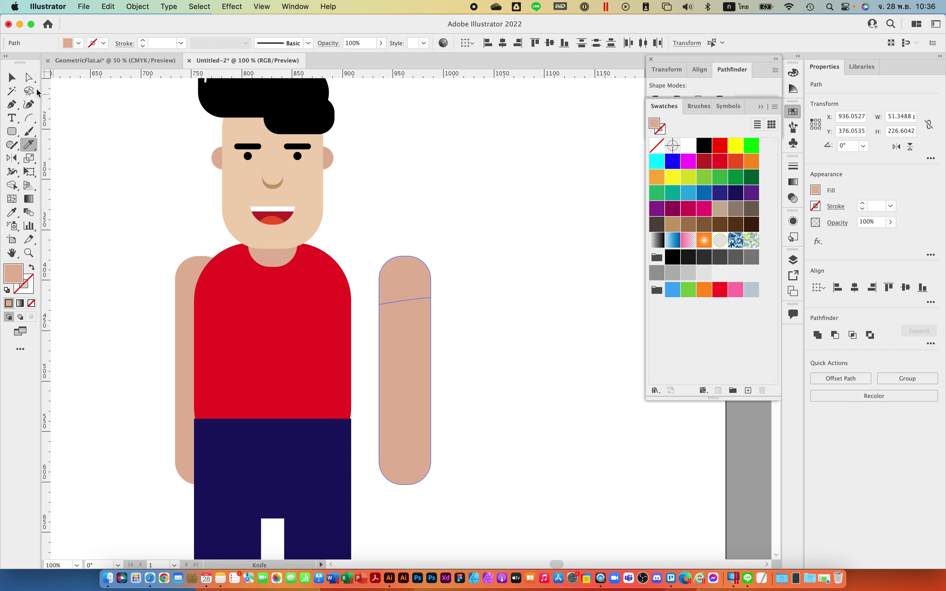
click(29, 78)
drag(410, 265, 413, 238)
key(super+y)
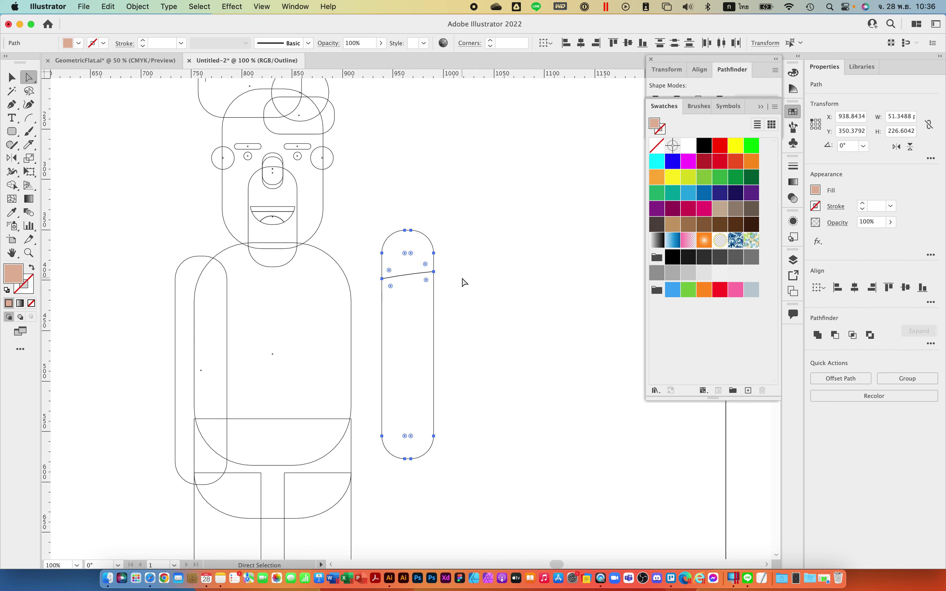
Step: Move the arm's rounded upper piece straight up away from the lower piece, and return to the filled preview
click(449, 281)
click(433, 271)
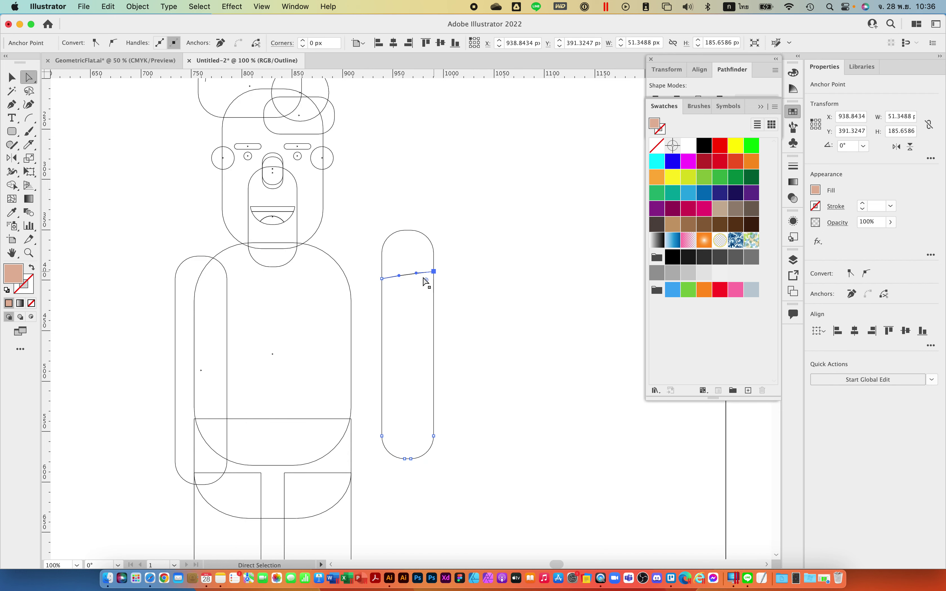
key(v)
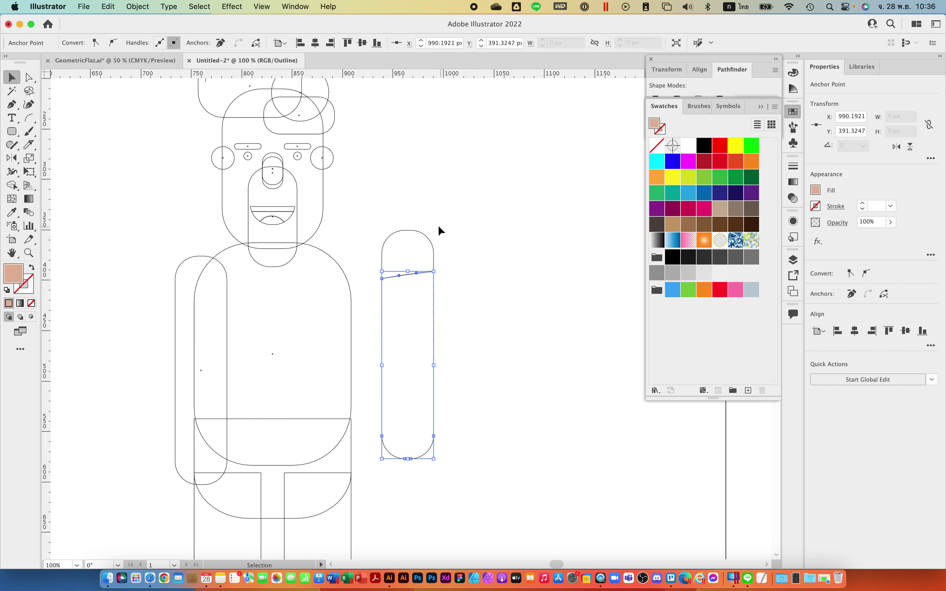
click(424, 236)
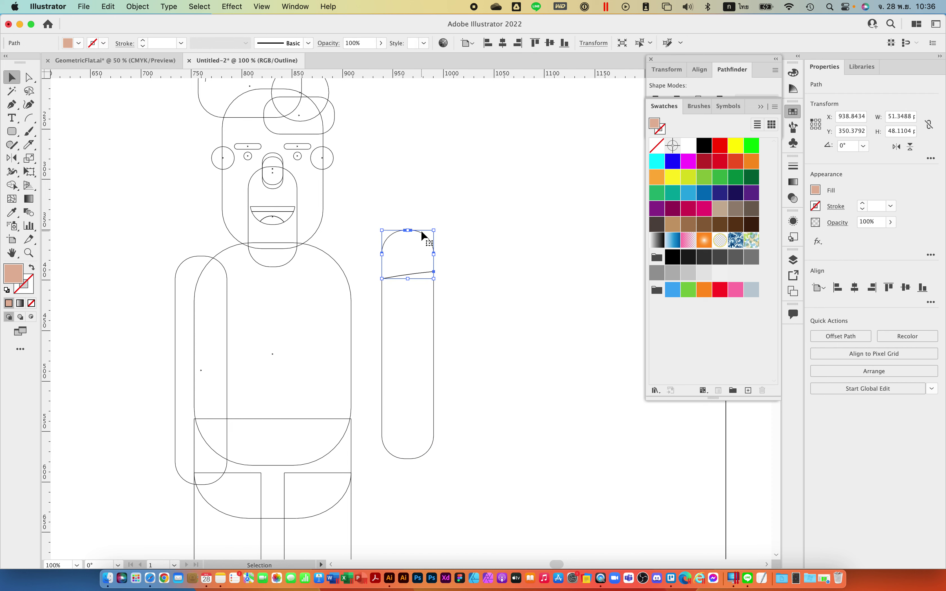
drag(420, 230, 418, 187)
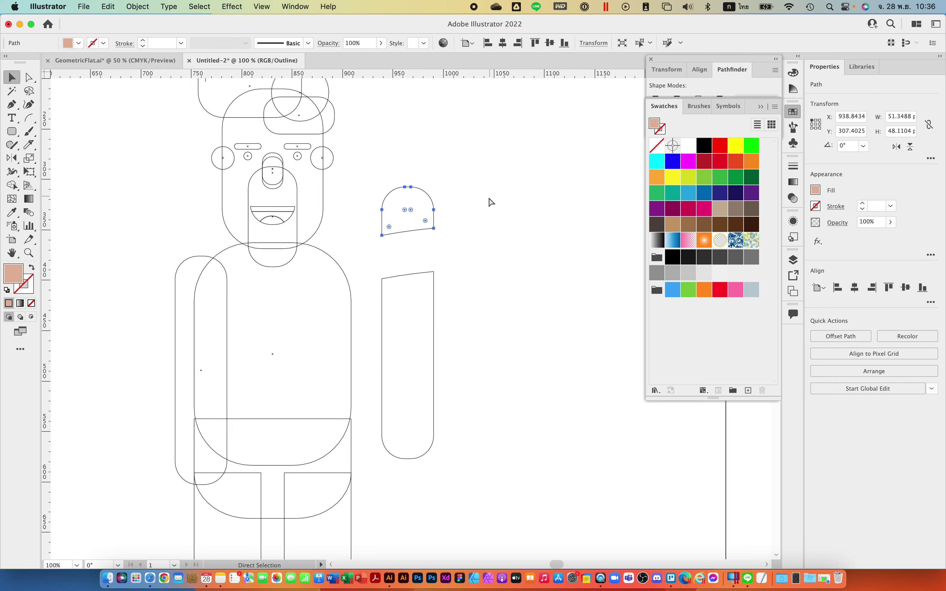
key(ctrl+y)
click(480, 246)
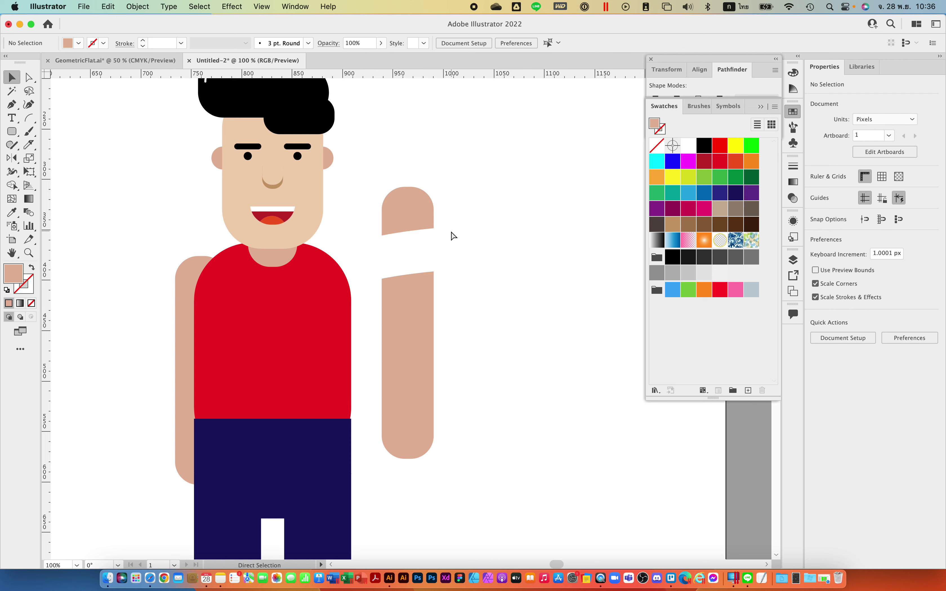
Step: In outline view, slice the arm's lower piece with four crosswise Knife cuts and one lengthwise cut, and return to the filled preview
key(ctrl+y)
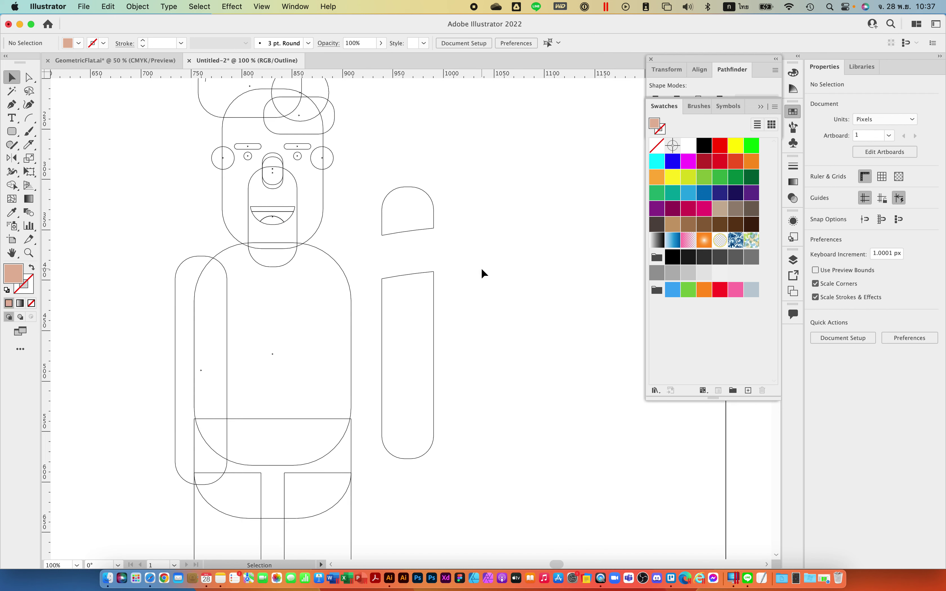
click(433, 290)
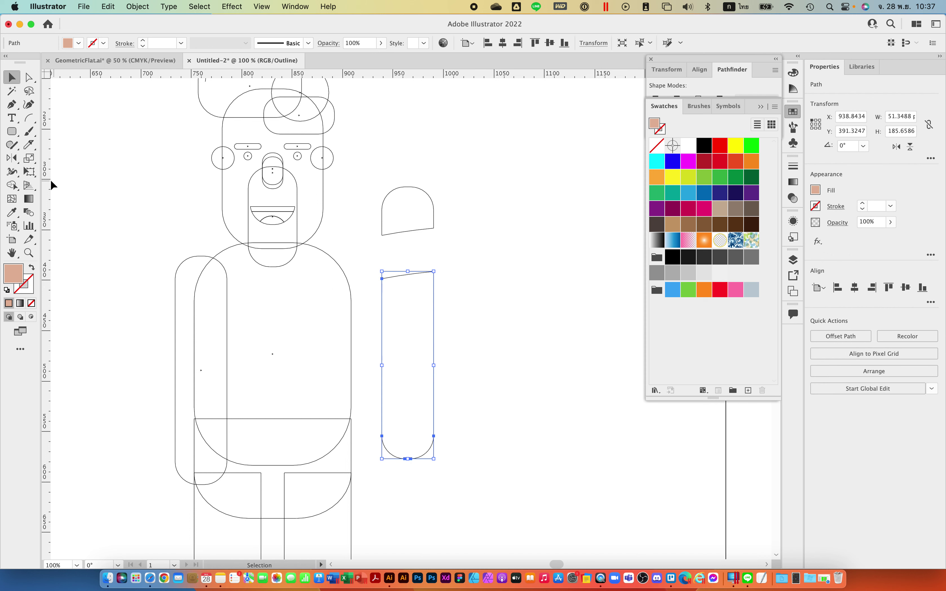
click(30, 145)
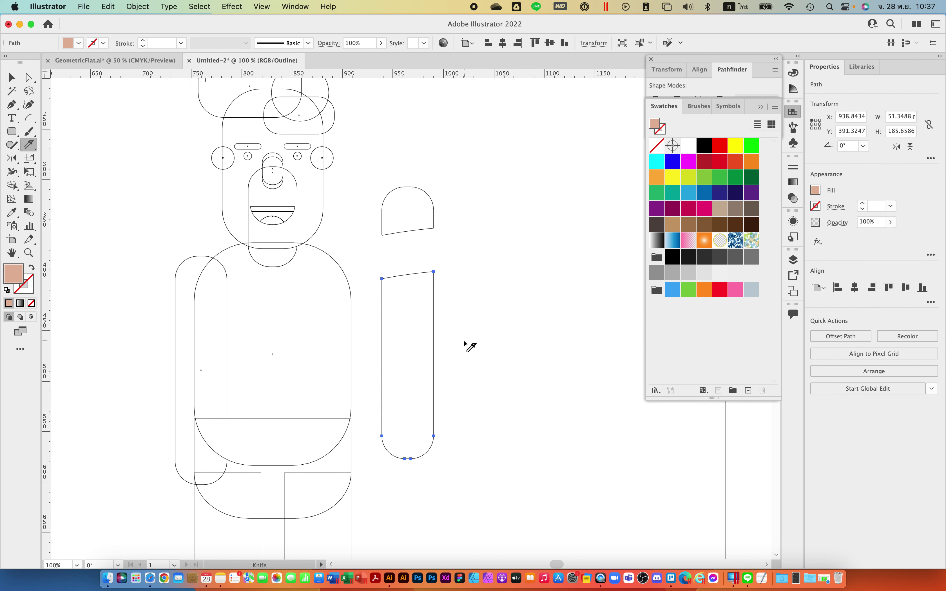
mouse_move(465, 343)
mouse_down()
mouse_move(543, 364)
mouse_move(534, 302)
mouse_move(560, 293)
mouse_up()
mouse_move(563, 236)
mouse_down()
mouse_move(516, 374)
mouse_move(509, 309)
mouse_move(571, 269)
mouse_move(524, 395)
mouse_move(451, 472)
mouse_move(553, 403)
mouse_move(481, 319)
mouse_move(517, 457)
mouse_up()
drag(514, 284, 544, 391)
drag(530, 235, 594, 334)
drag(539, 312, 485, 323)
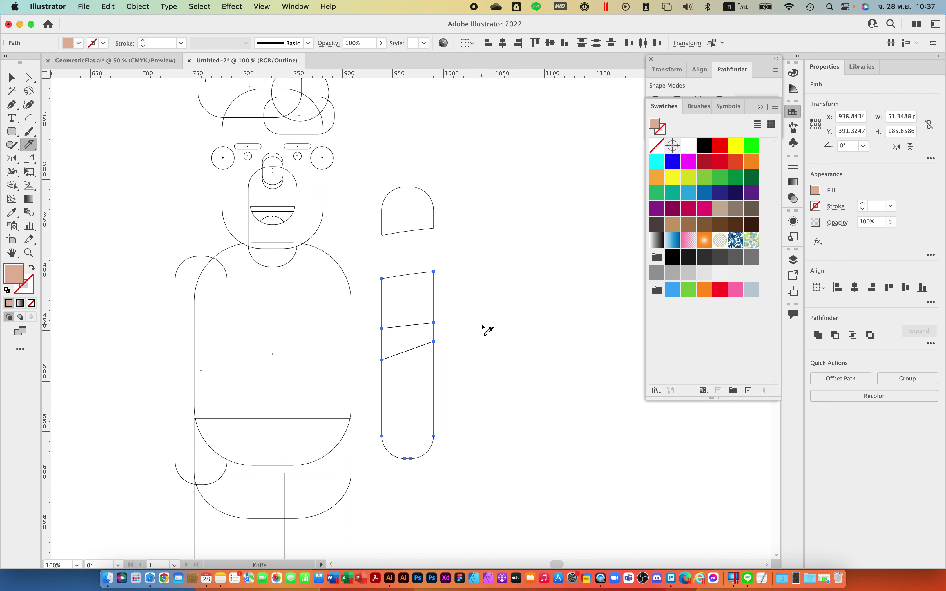
drag(370, 373, 502, 429)
drag(367, 415, 543, 415)
mouse_move(413, 470)
mouse_down()
mouse_move(441, 281)
mouse_move(446, 119)
mouse_up()
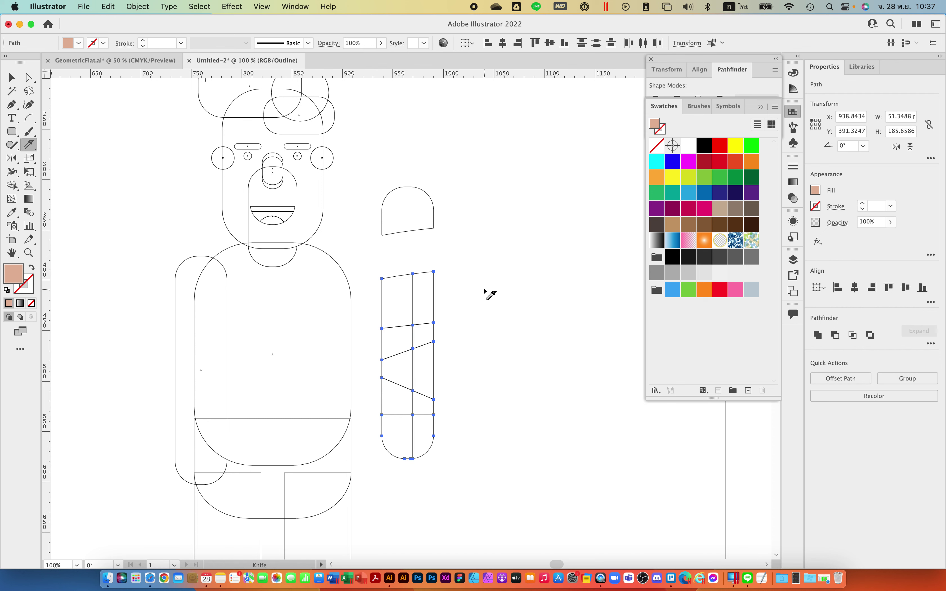
key(super)
key(super+y)
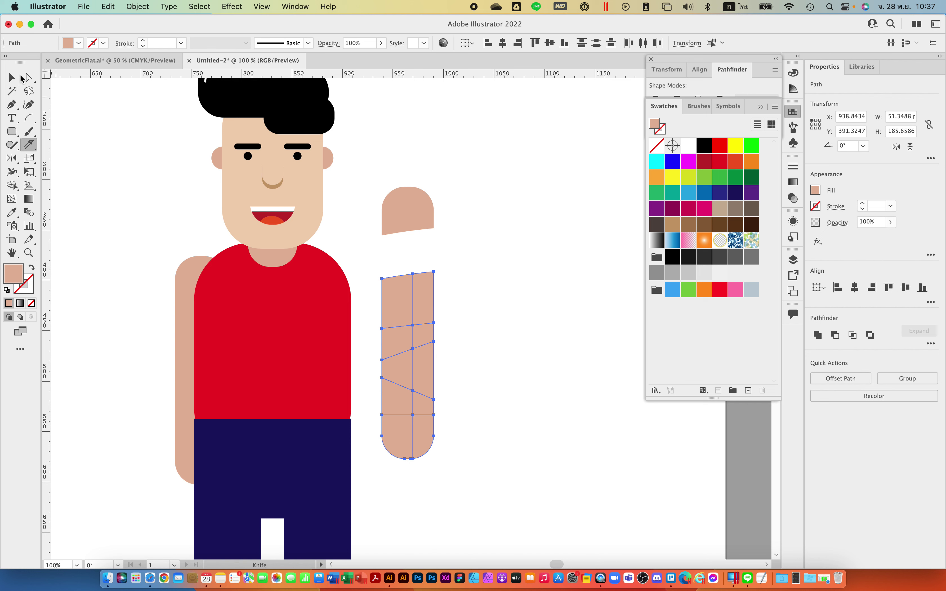
Step: Pull the sliced arm pieces apart, moving the outer ones outward and the lower inner ones down and toward the body
key(a)
click(441, 294)
click(429, 291)
drag(429, 291, 479, 284)
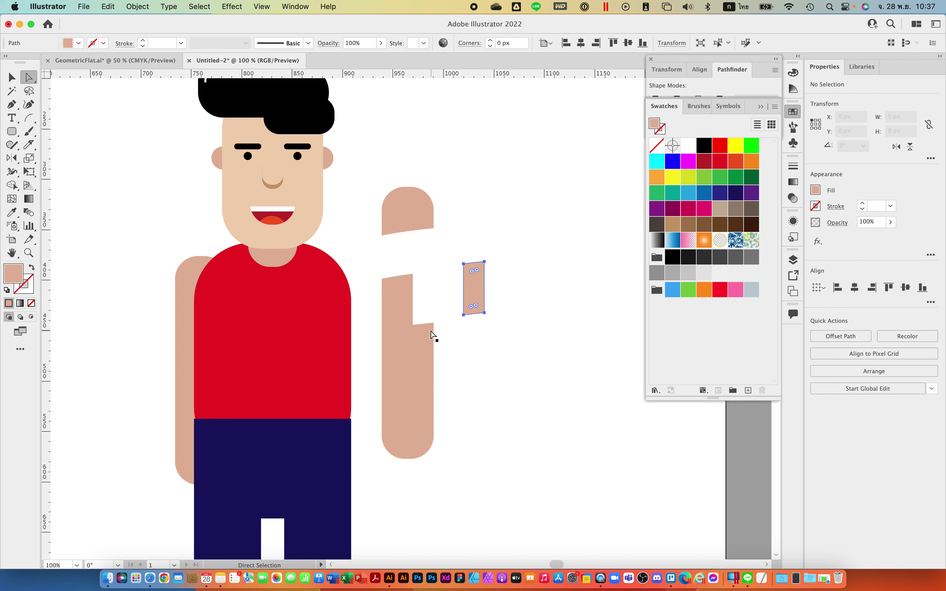
drag(433, 334, 484, 347)
drag(432, 381, 477, 406)
drag(420, 427, 481, 457)
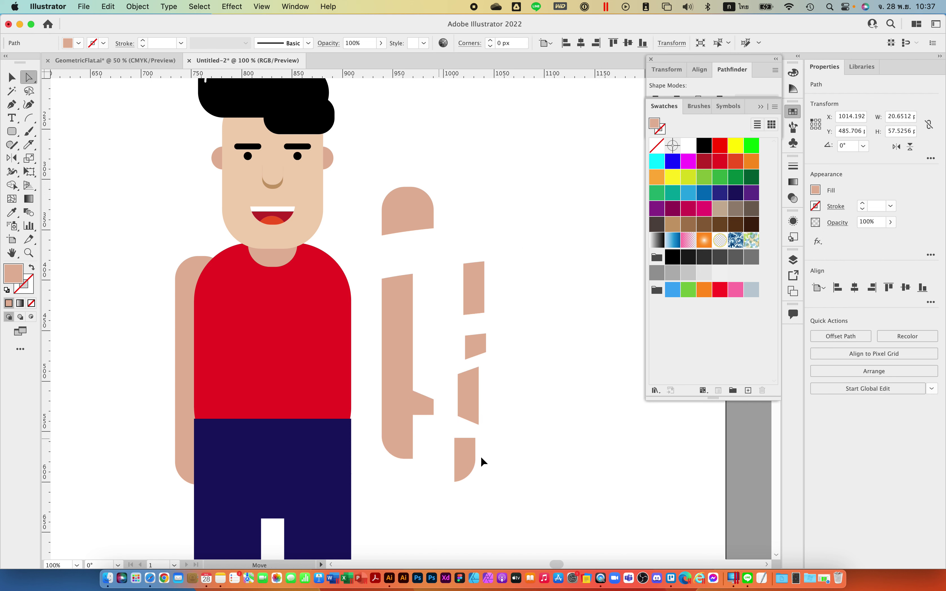
drag(409, 450, 402, 499)
drag(420, 406, 387, 433)
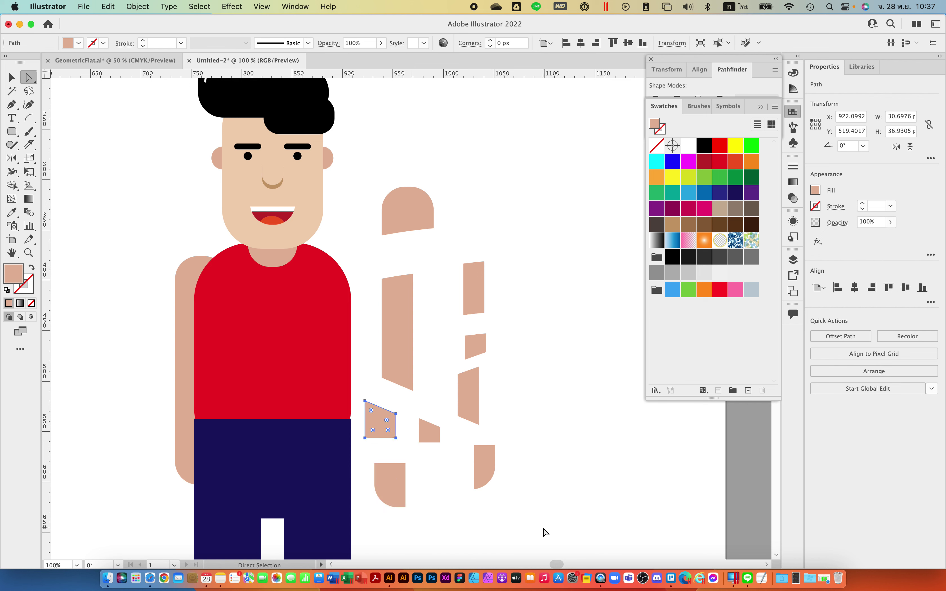
Step: Delete all the cut pieces of the right arm
drag(543, 528, 410, 170)
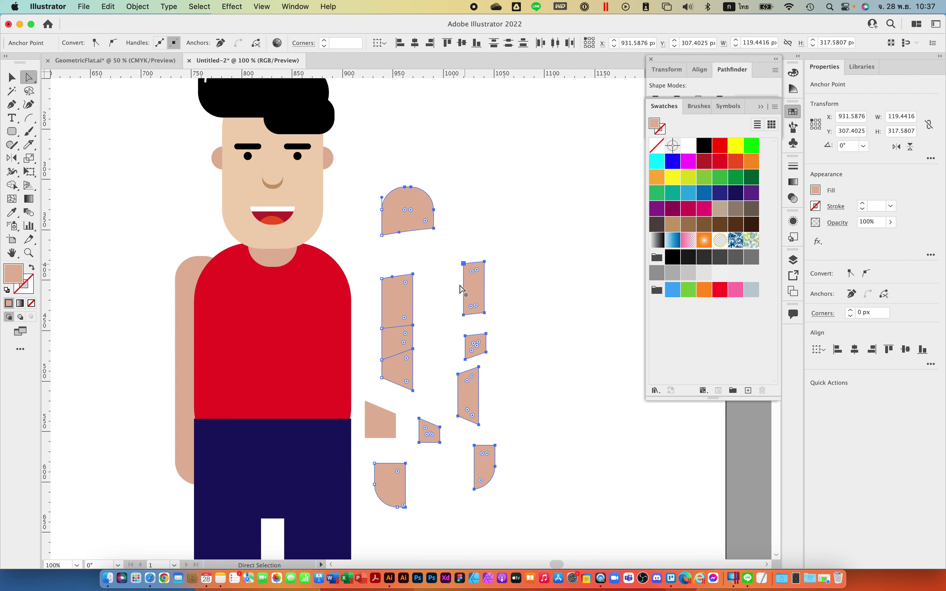
key(Delete)
key(Delete)
click(385, 426)
key(Delete)
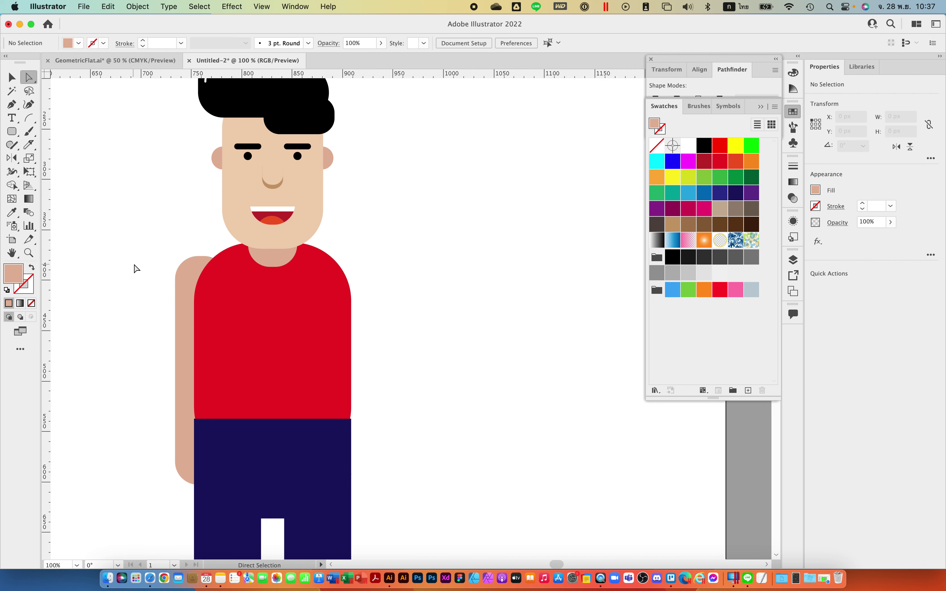
Step: Move the remaining arm horizontally outward until it is clear of the torso
scroll(132, 127, left, 5)
key(v)
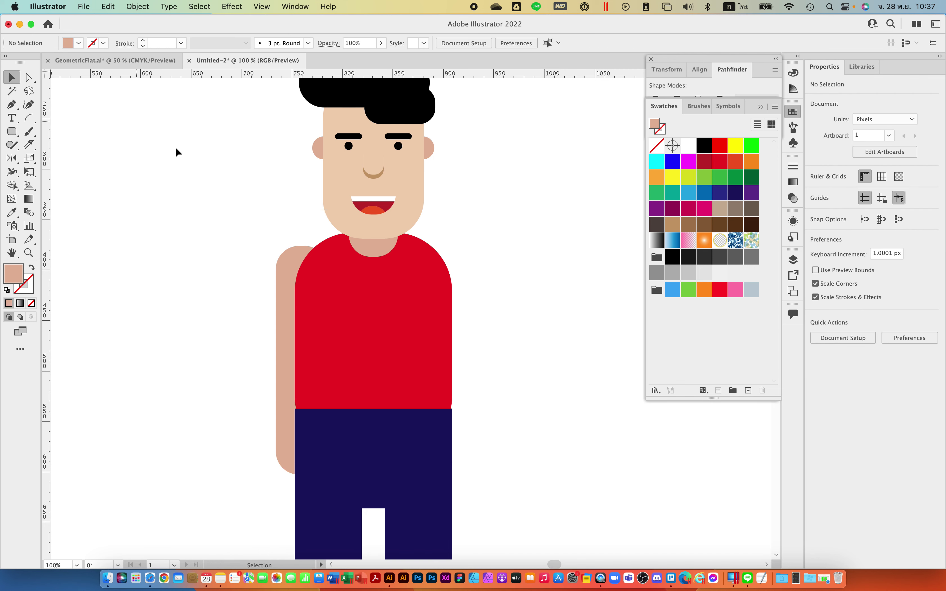
drag(275, 284, 203, 284)
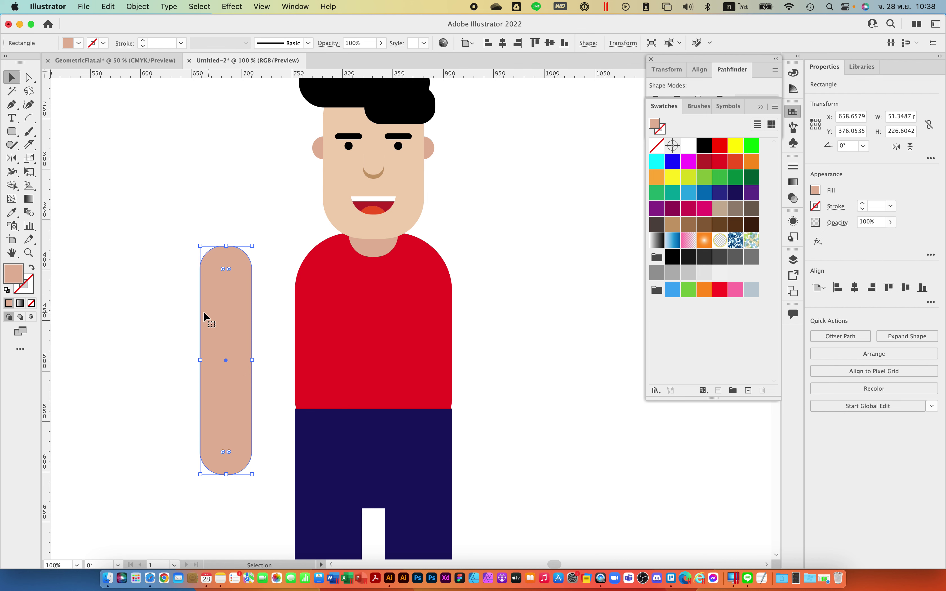
Step: Cut the remaining arm straight across below the shoulder with the Knife tool, and select each resulting piece in turn
click(30, 147)
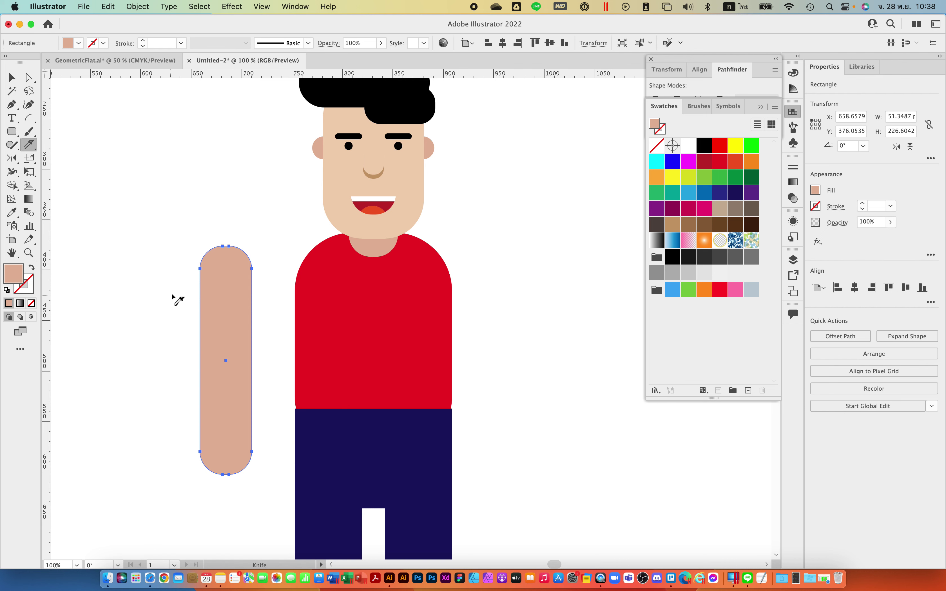
drag(171, 293, 273, 293)
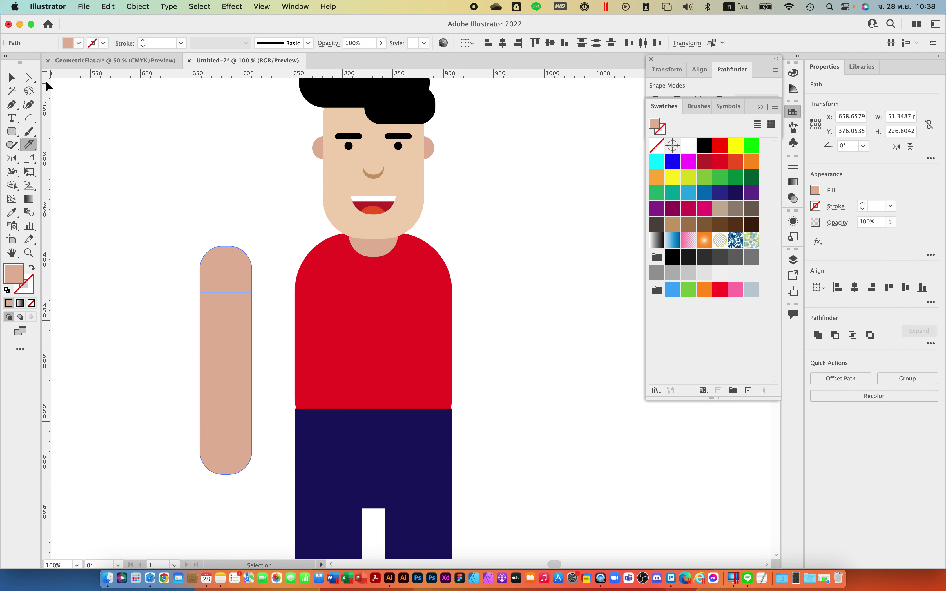
click(31, 78)
click(240, 270)
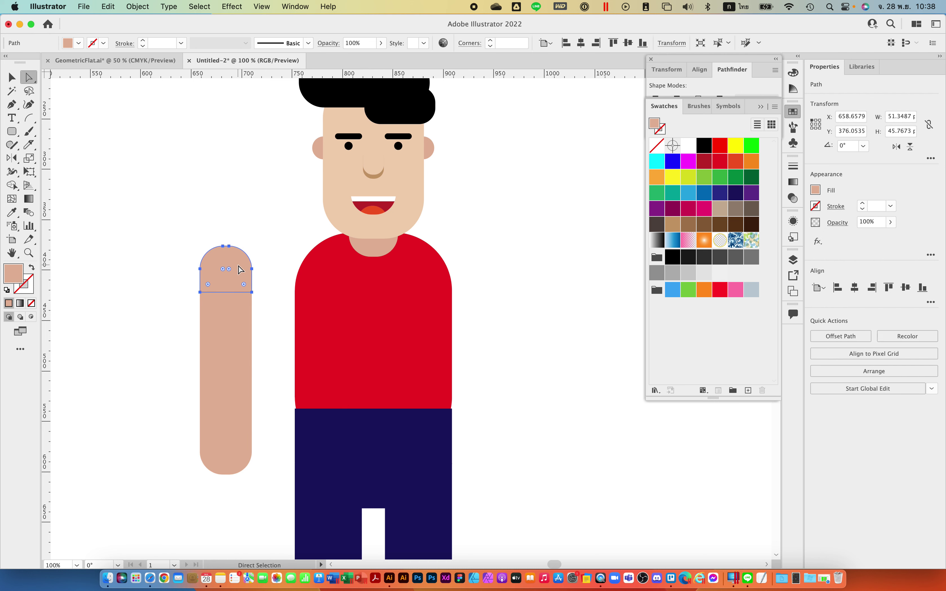
click(231, 342)
Step: Colour the arm's upper piece with the red sampled from the shirt, and move it up off the arm
click(228, 271)
click(12, 214)
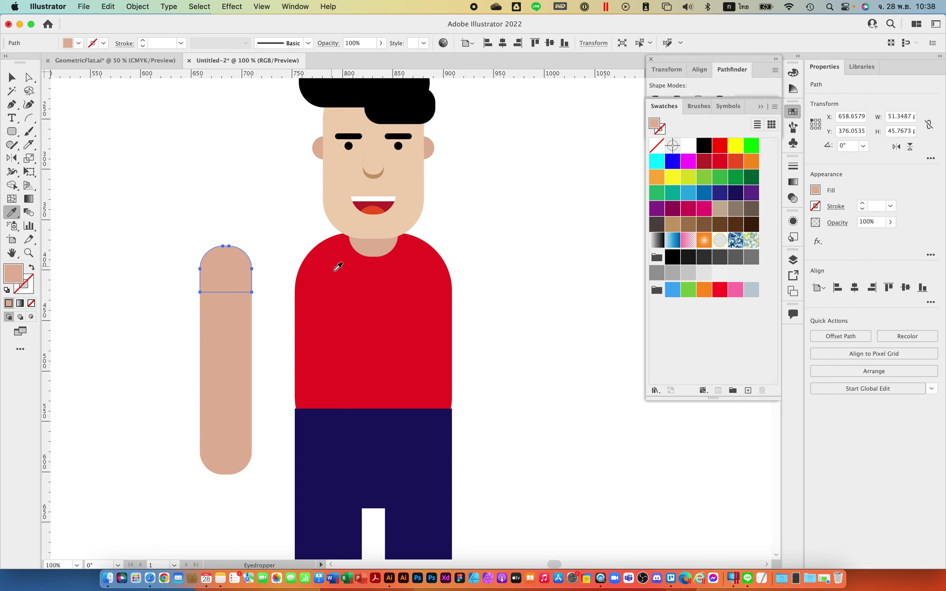
click(357, 280)
key(v)
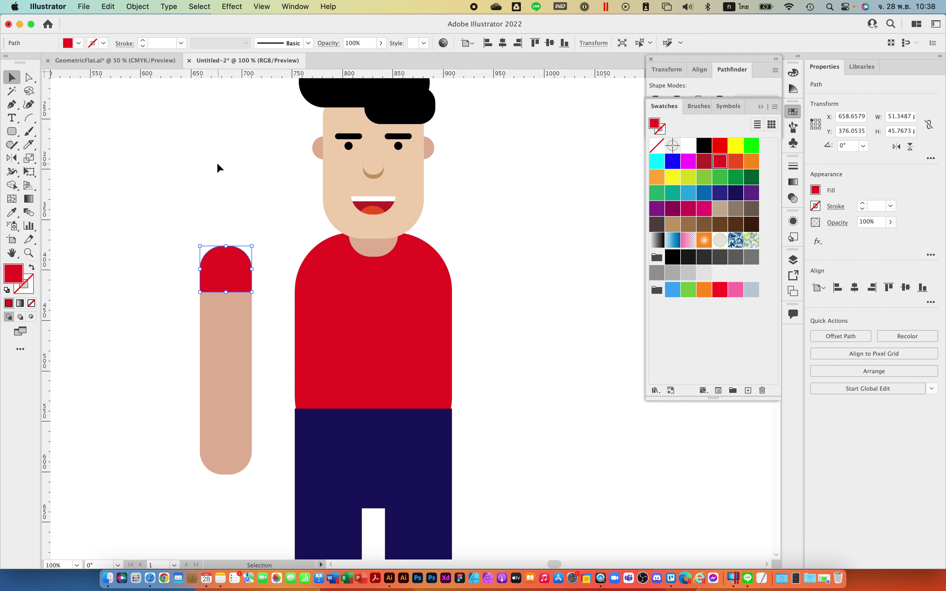
click(210, 162)
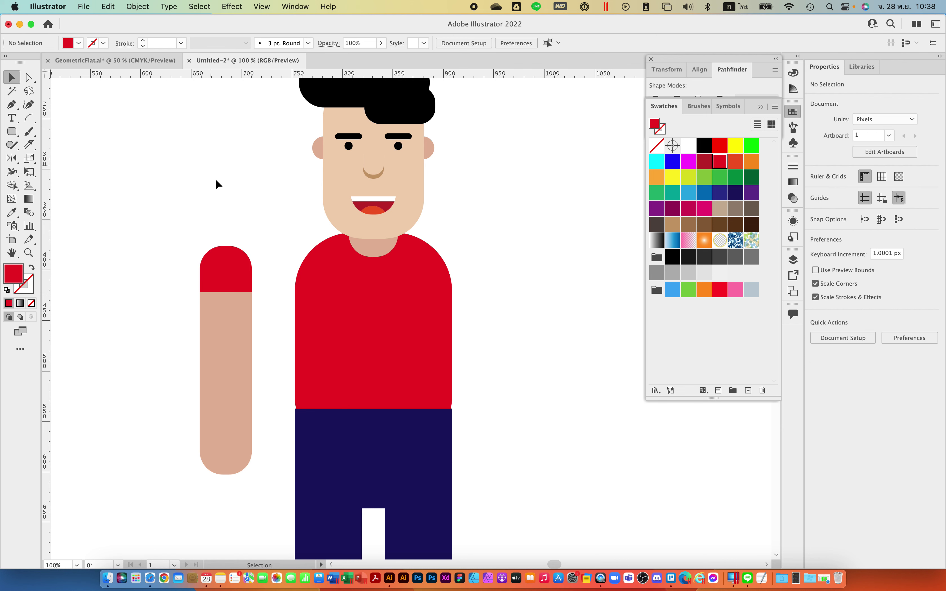
drag(243, 267, 240, 214)
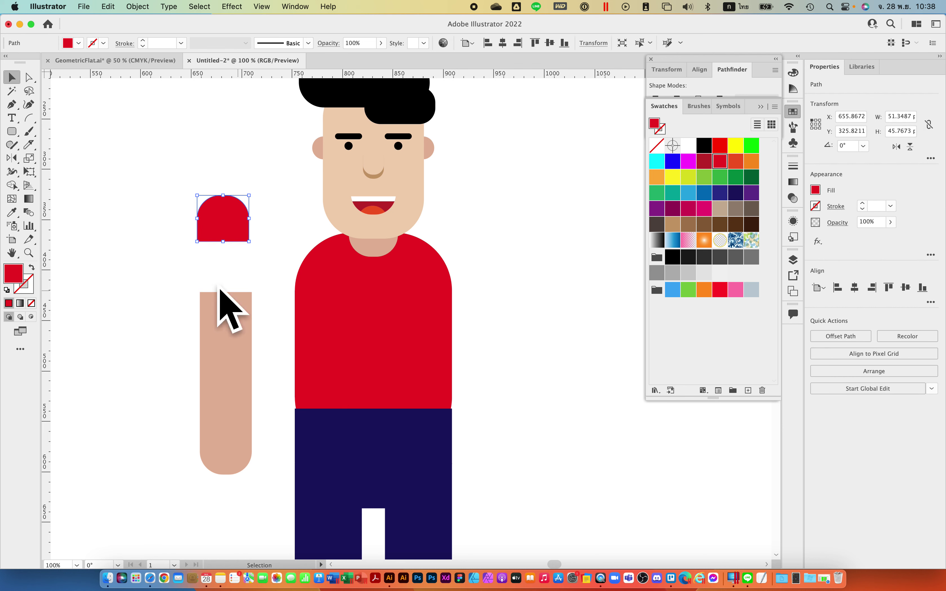
Step: Undo the upper piece's move, its red fill and the Knife cut across the arm
key(super+z)
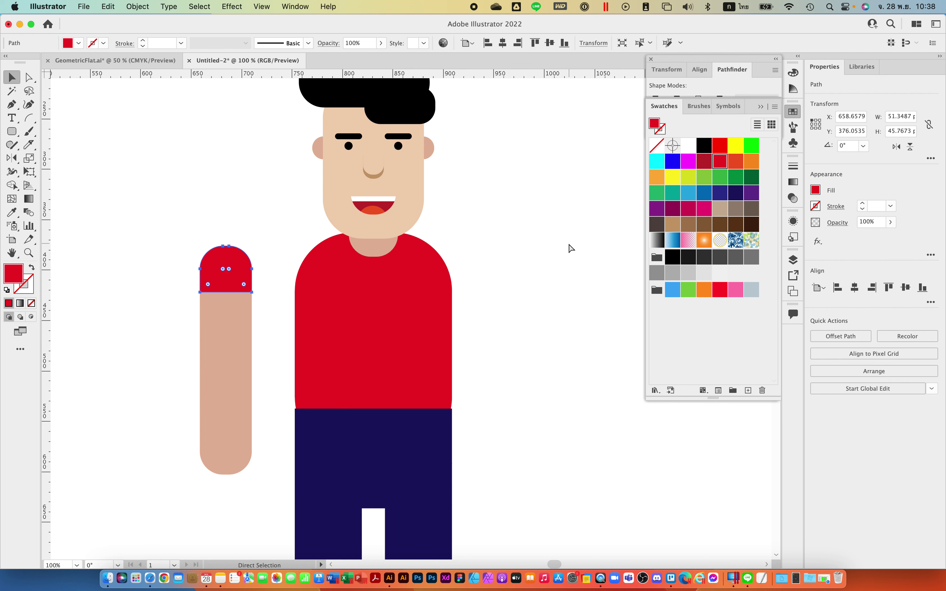
key(super+z)
key(super+z)
click(279, 259)
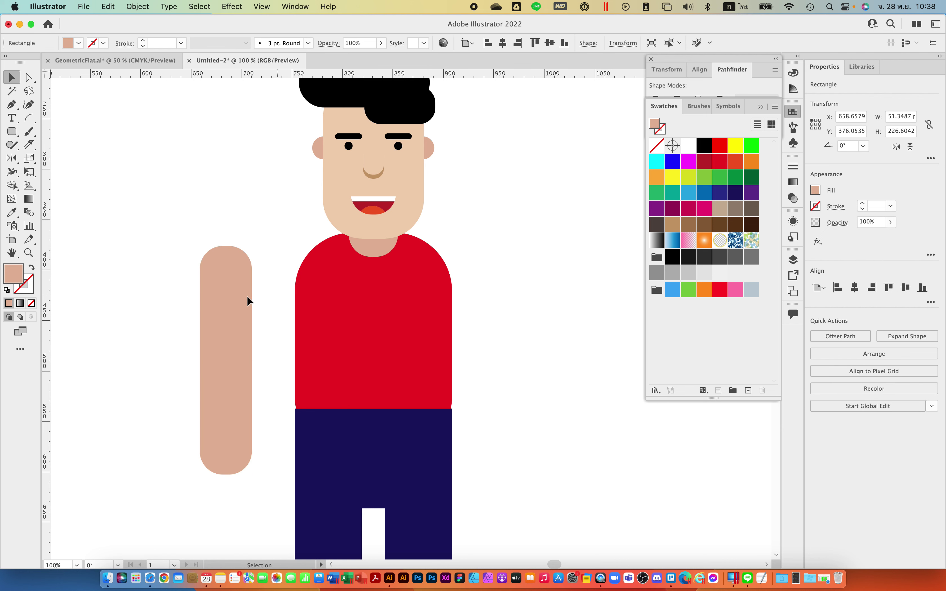
Step: Cut the arm straight across at sleeve length with the Knife tool, replacing an uneven first cut
click(242, 306)
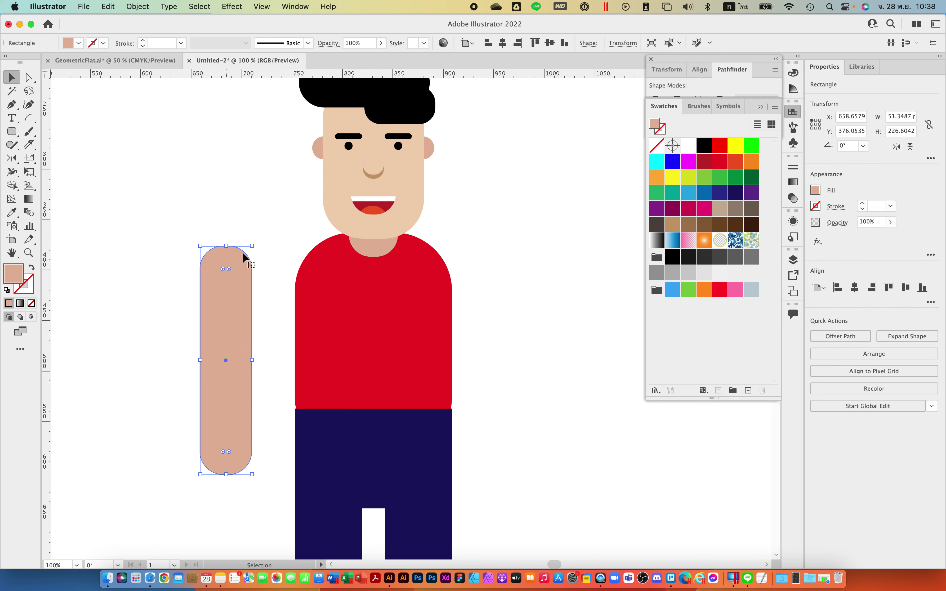
drag(28, 145, 65, 175)
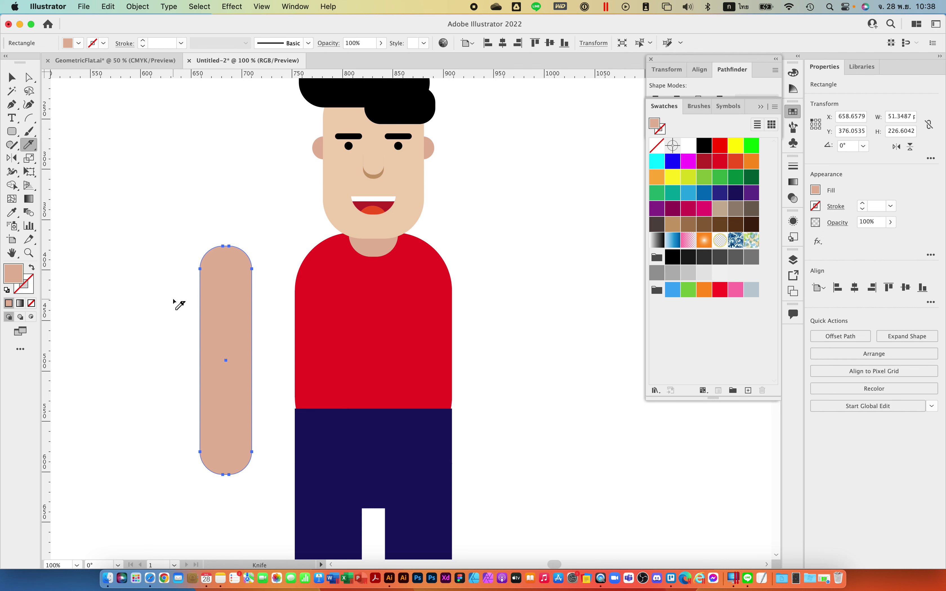
mouse_move(171, 296)
mouse_down()
mouse_move(259, 295)
mouse_move(269, 314)
mouse_up()
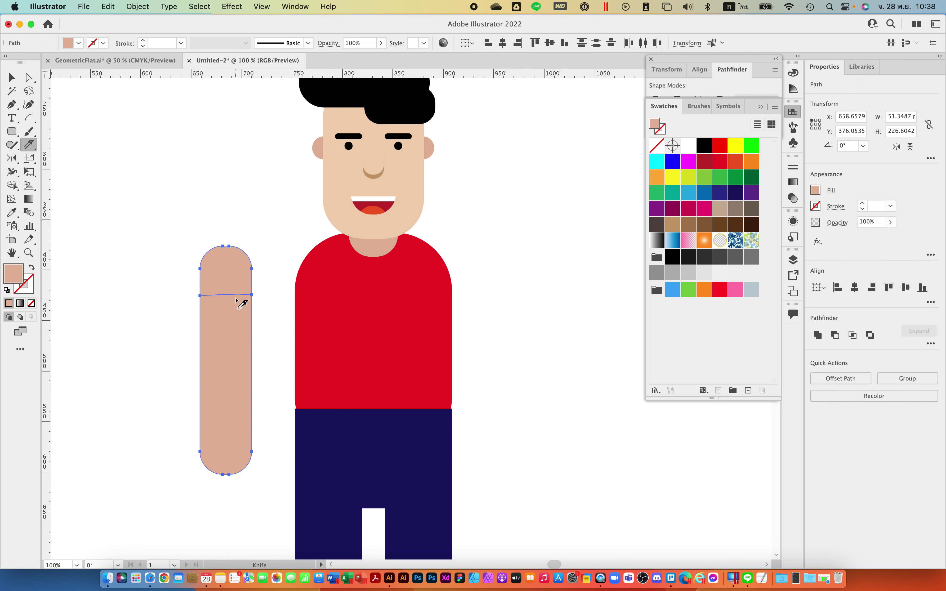
key(super+z)
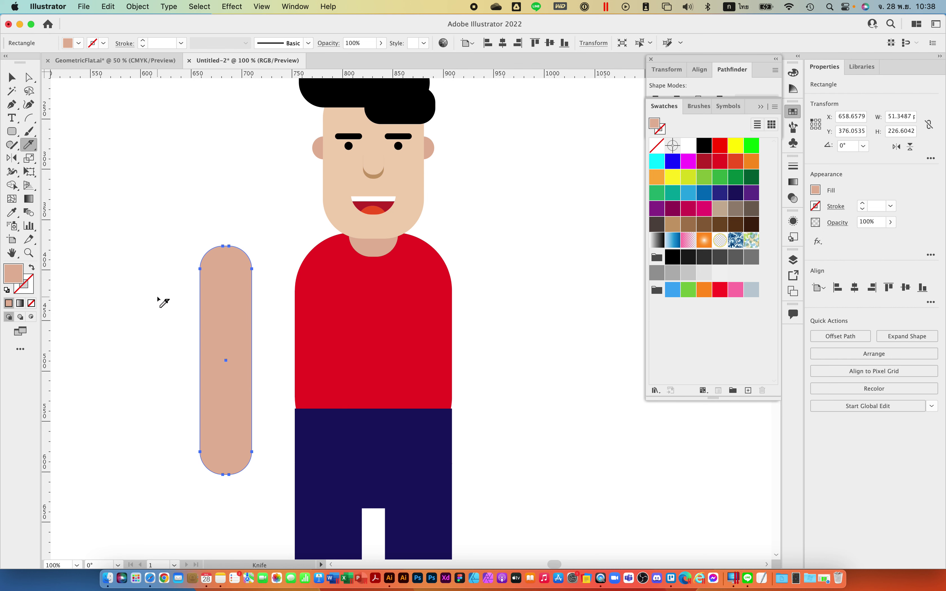
drag(97, 290, 272, 317)
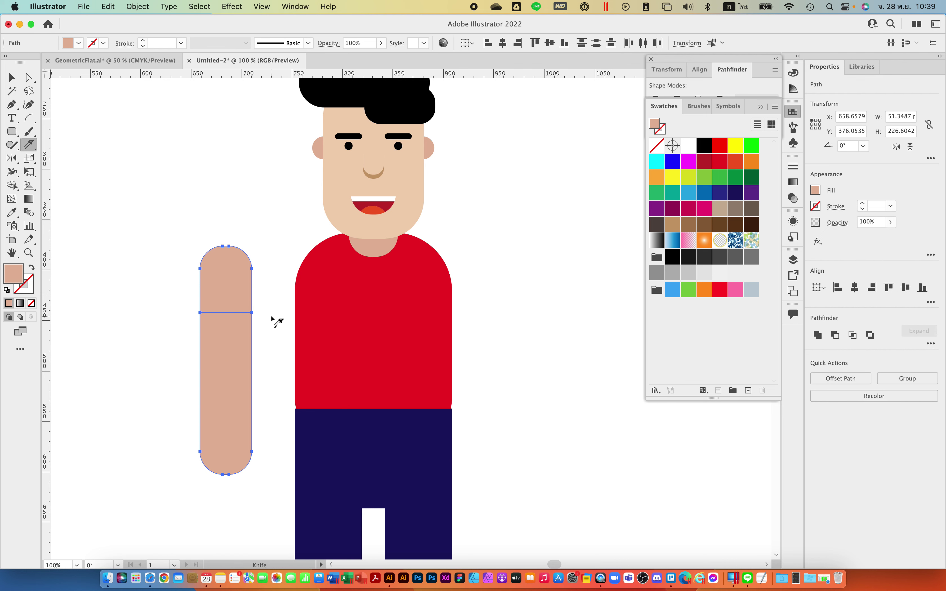
Step: Colour only the arm's upper piece as a sleeve, using the red sampled from the shirt with the Eyedropper
click(29, 77)
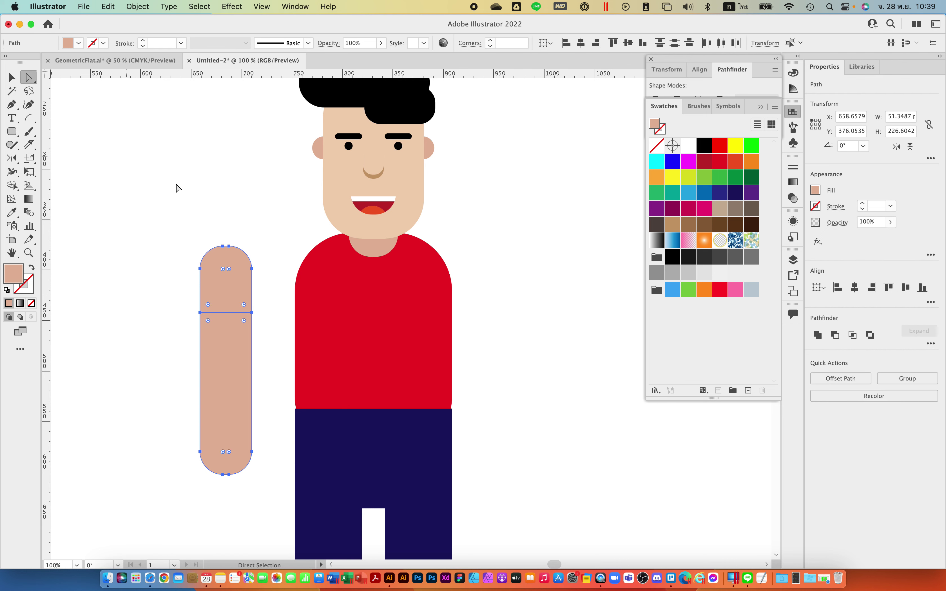
click(246, 207)
click(245, 270)
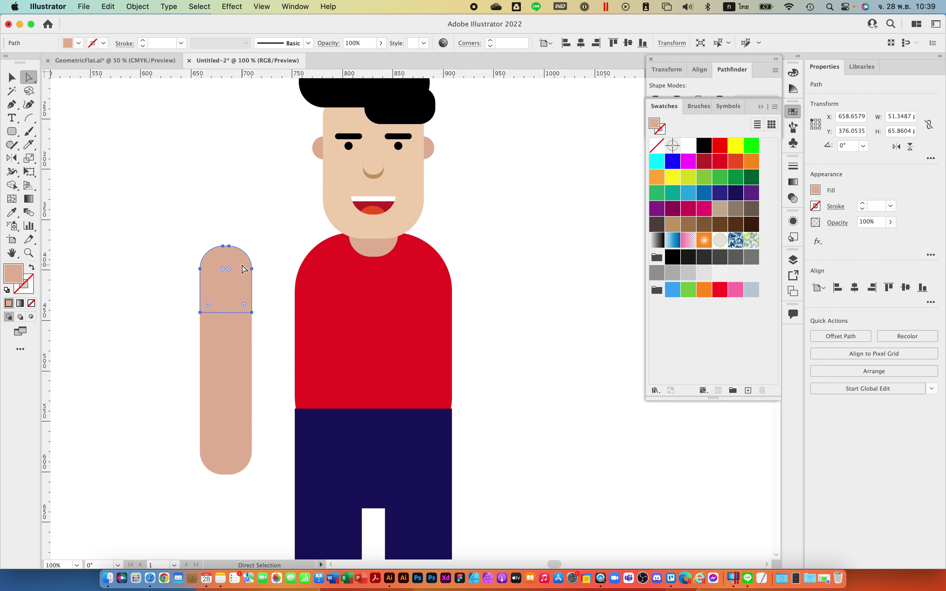
click(234, 357)
click(220, 306)
click(12, 213)
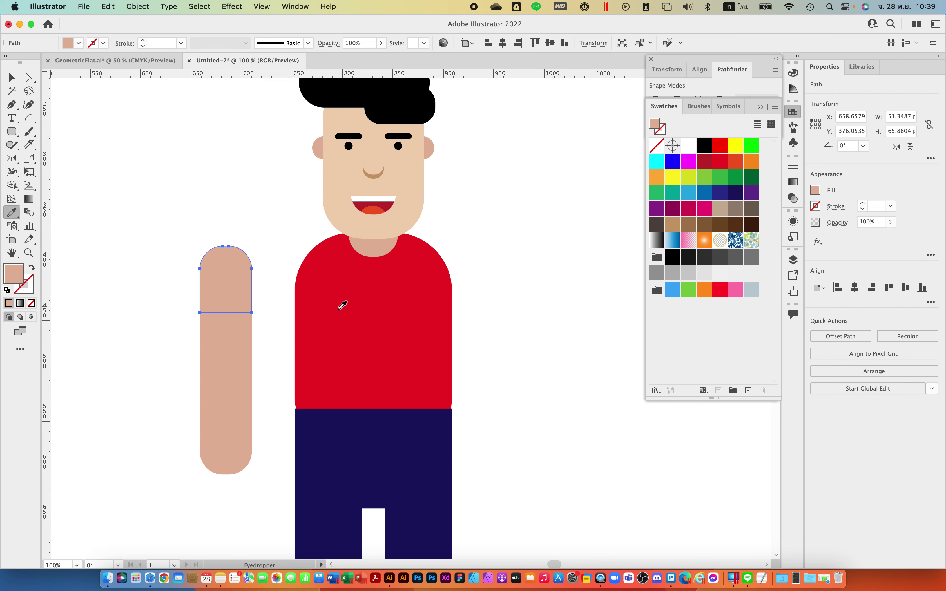
click(366, 305)
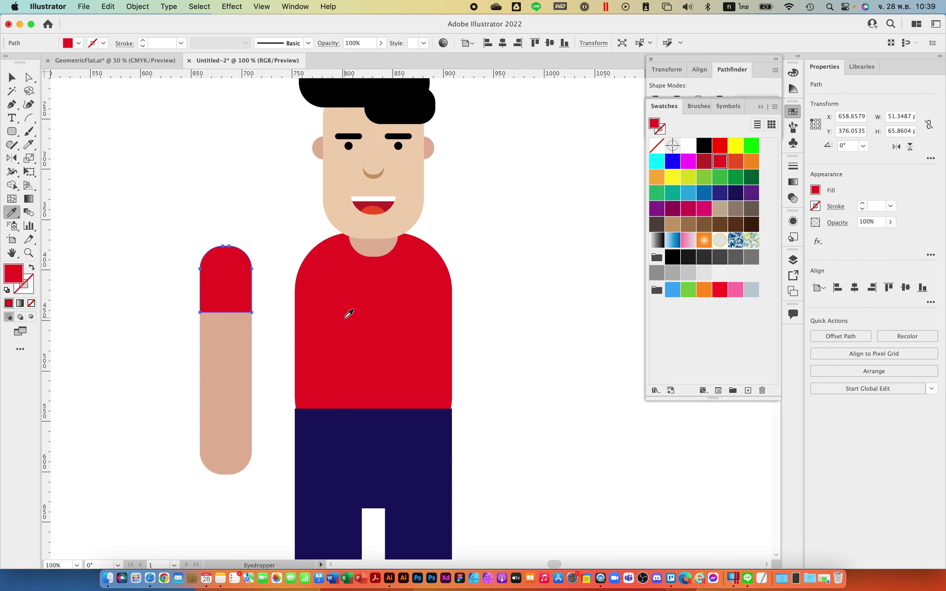
Step: Place both arm pieces together behind the torso at one shoulder, and put a level copy of the arm at the opposite shoulder
click(12, 77)
drag(180, 177, 292, 348)
scroll(313, 280, down, 5)
scroll(313, 281, right, 4)
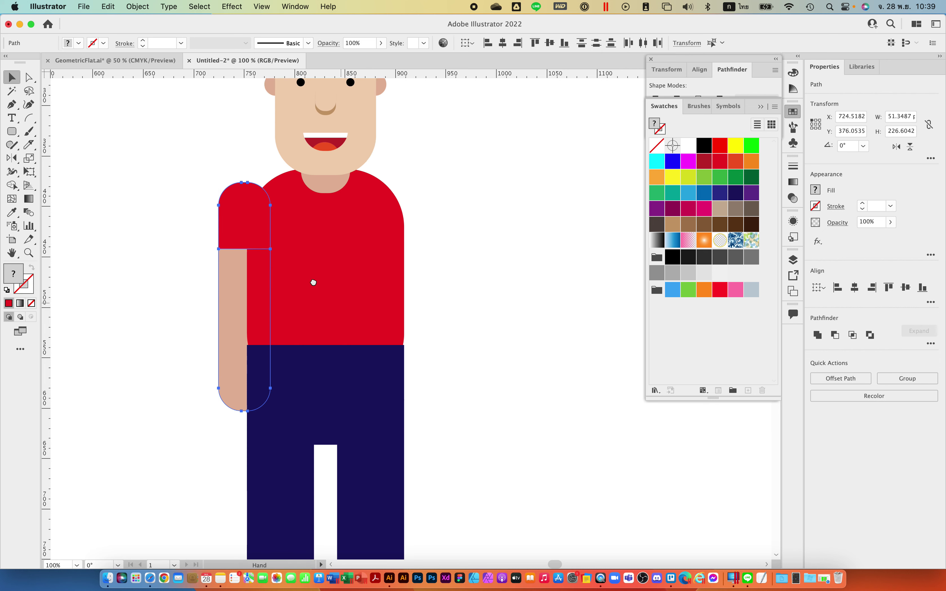
drag(209, 277, 365, 283)
click(454, 326)
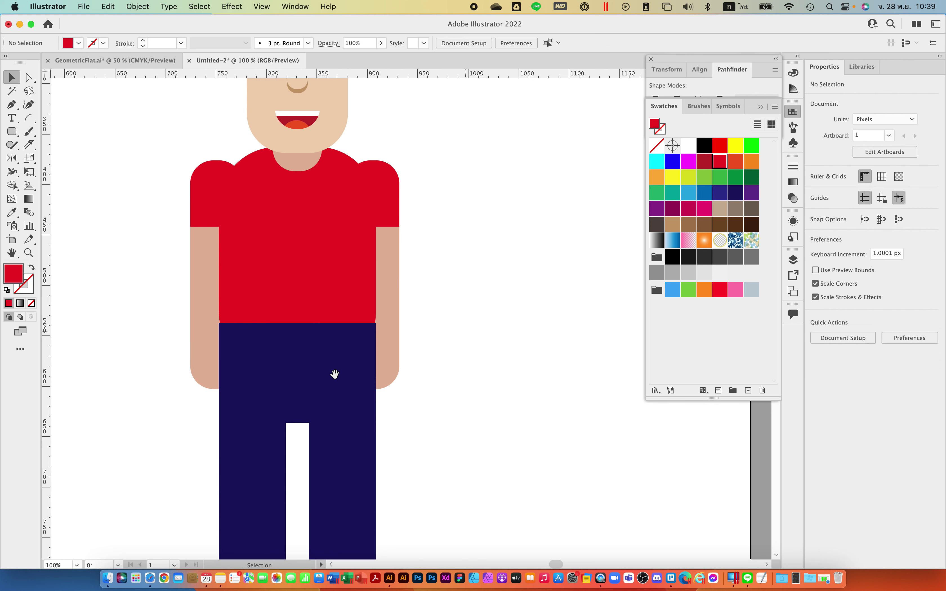
Step: Darken both sleeves together by lowering the fill's red value to 217, giving colour D91C24
key(super+minus)
drag(362, 329, 409, 419)
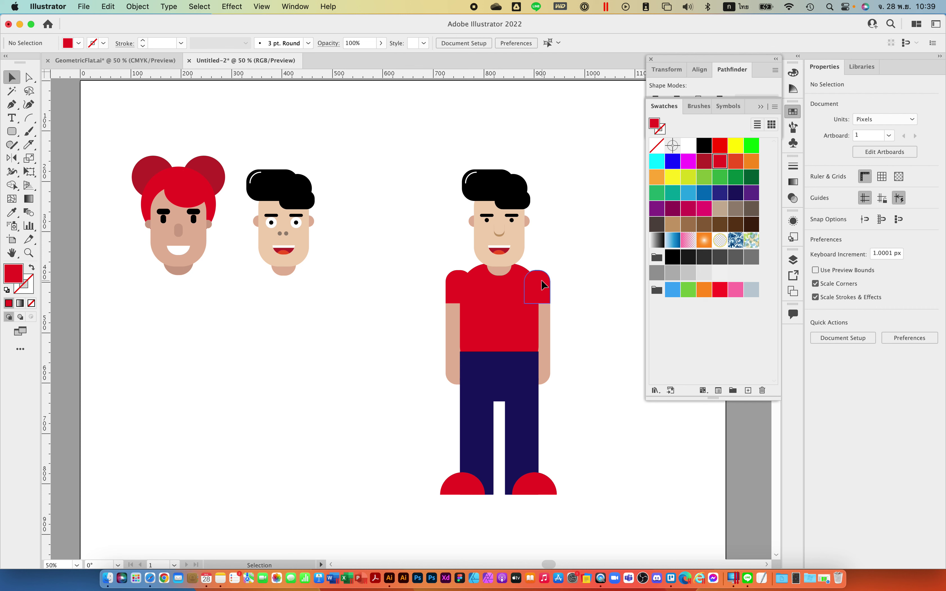
click(534, 288)
shift+click(450, 284)
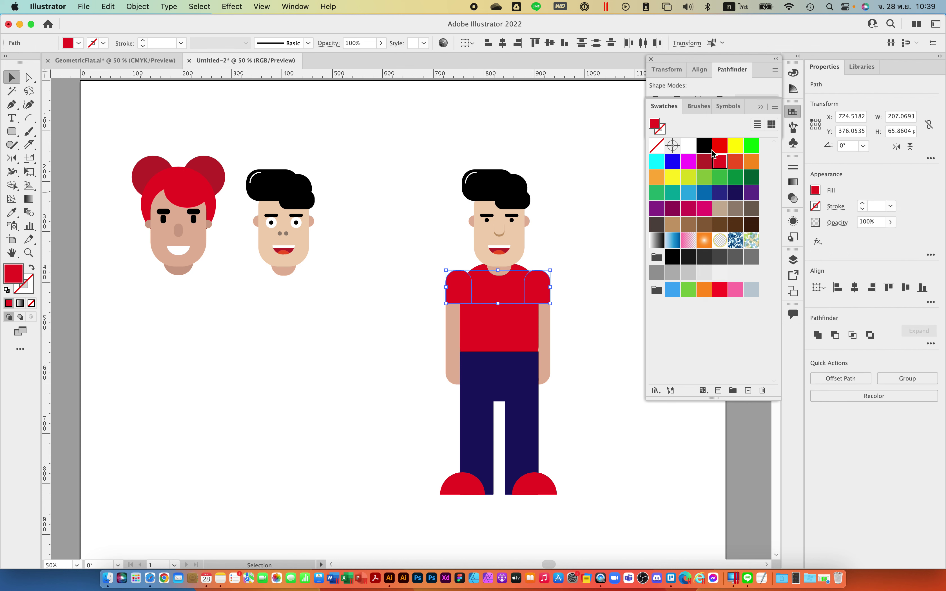
click(793, 73)
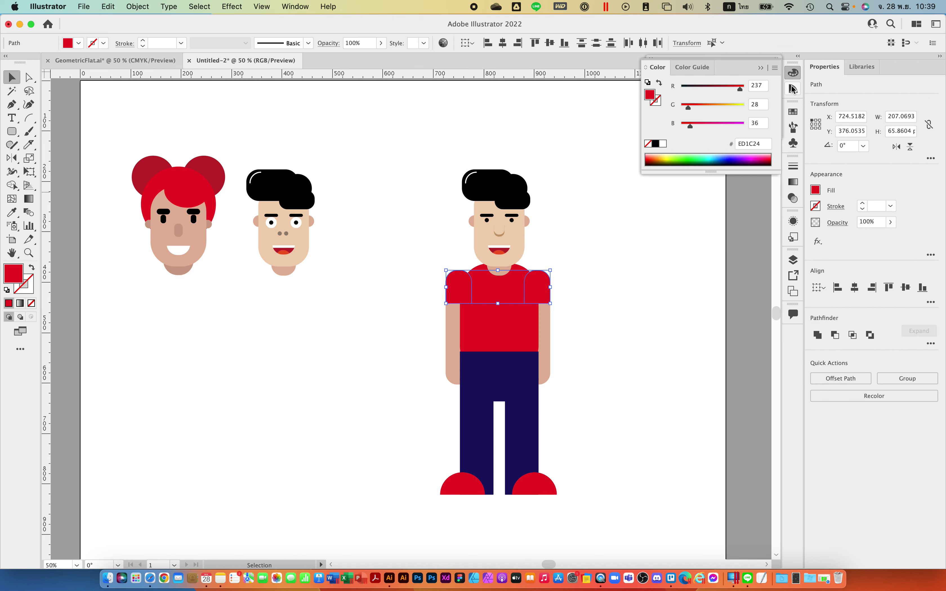
drag(731, 89, 734, 88)
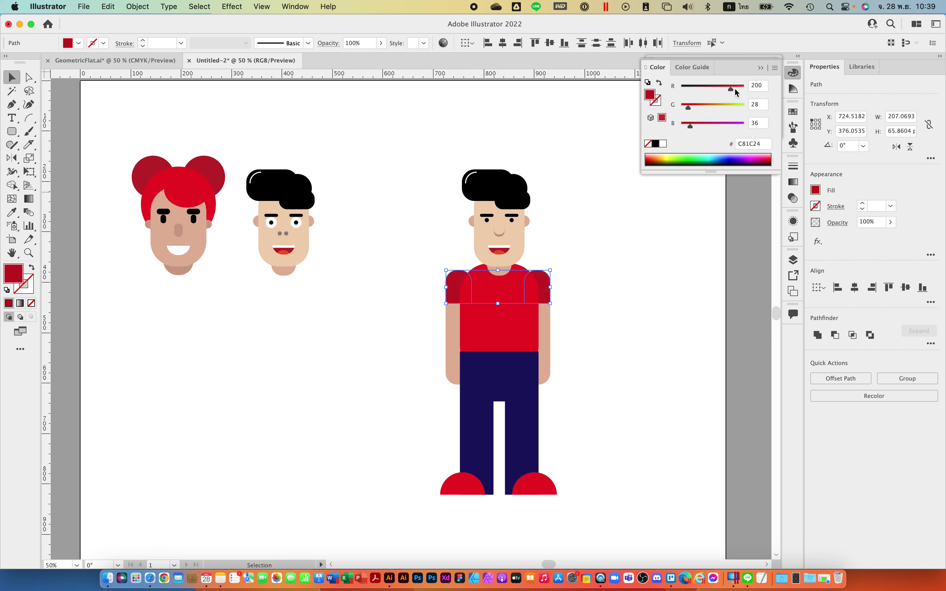
click(672, 231)
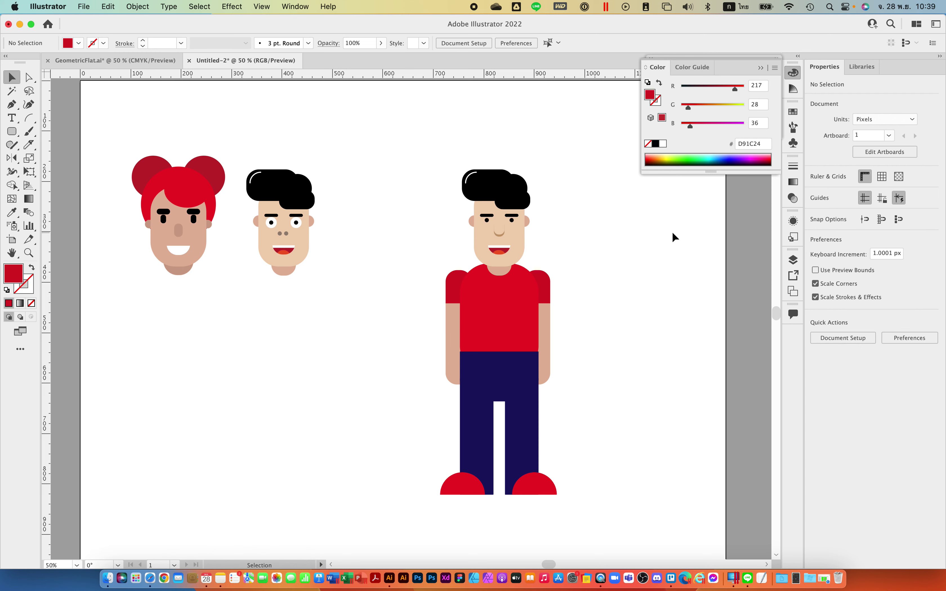
scroll(588, 347, down, 5)
scroll(587, 348, right, 5)
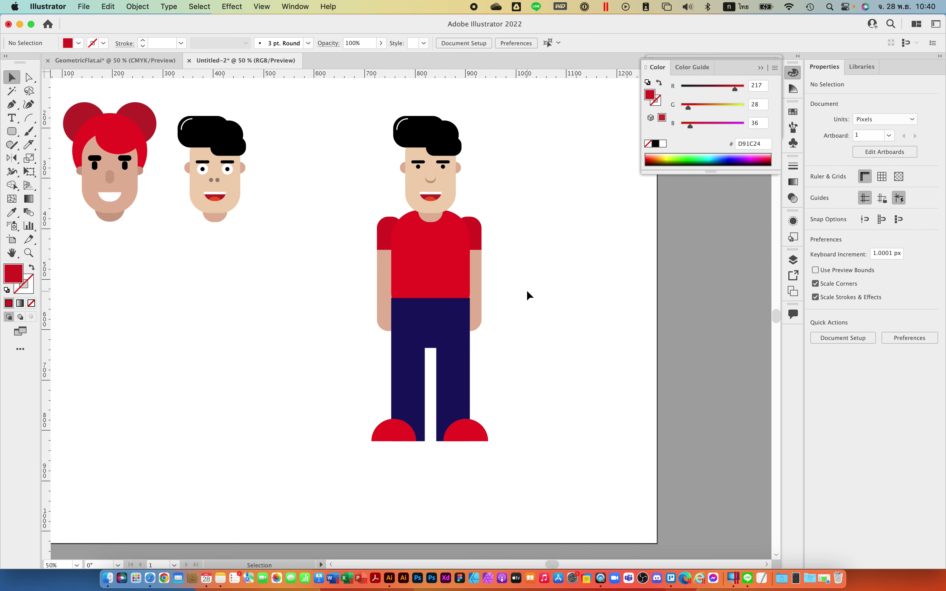